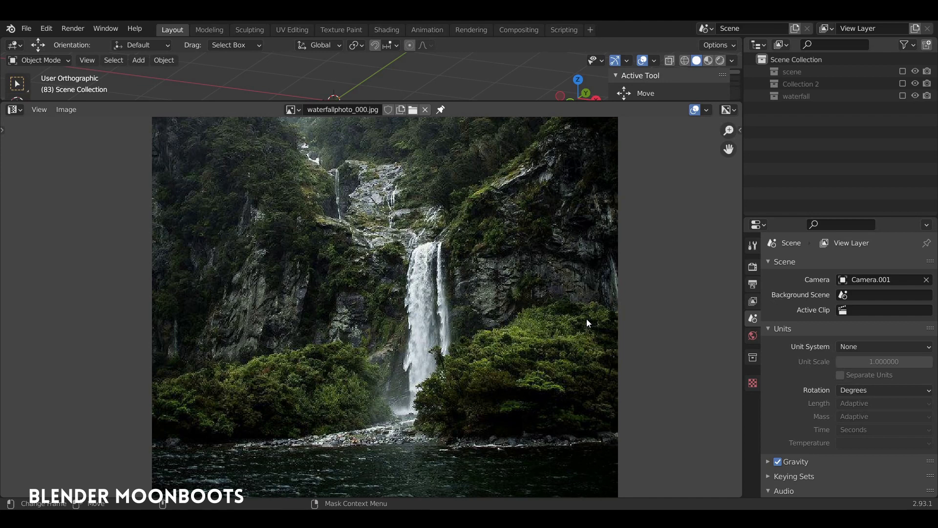
Step: Zoom and pan around the waterfall reference photo to study its details
{"action": "middle_click_drag", "start_coordinate": [589, 324], "coordinate": [544, 305]}
{"action": "scroll", "coordinate": [549, 305], "scroll_direction": "down", "scroll_amount": 1}
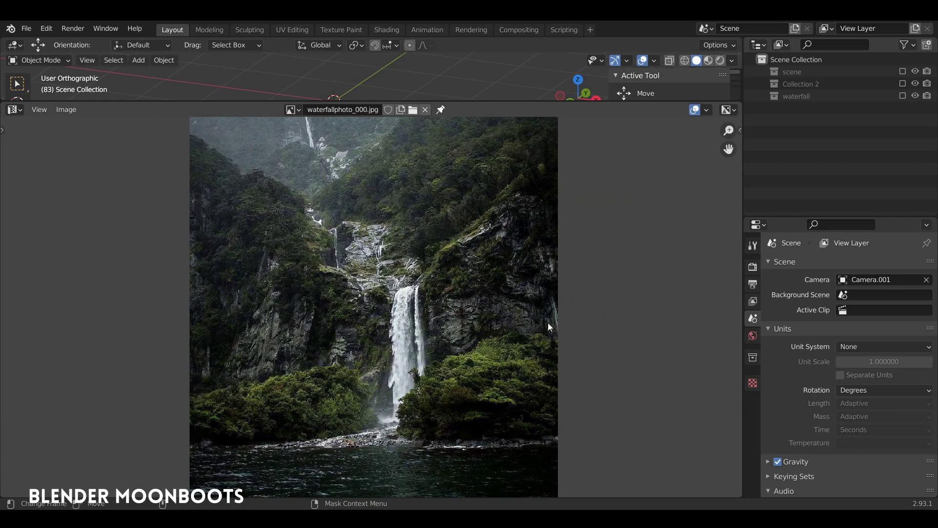
{"action": "scroll", "coordinate": [549, 327], "scroll_direction": "up", "scroll_amount": 2}
{"action": "middle_click_drag", "start_coordinate": [418, 281], "coordinate": [408, 211]}
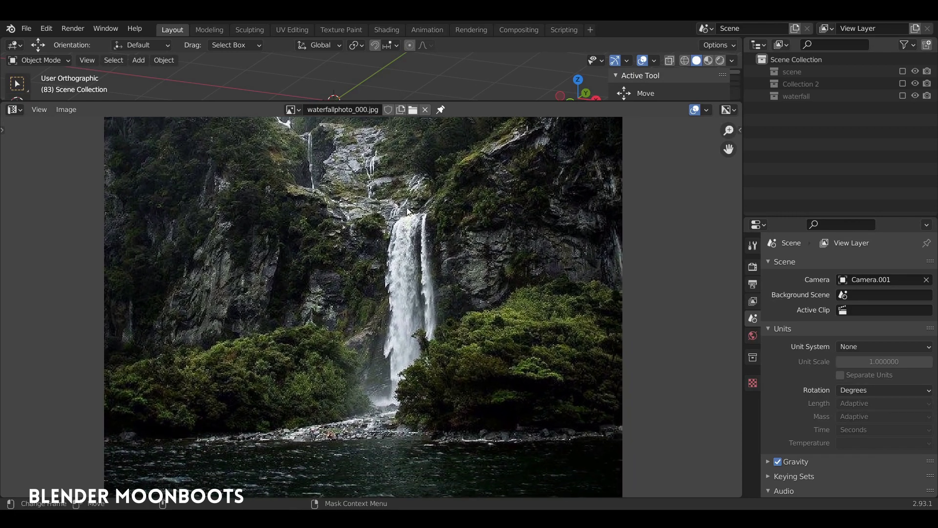
{"action": "scroll", "coordinate": [462, 264], "scroll_direction": "down", "scroll_amount": 1}
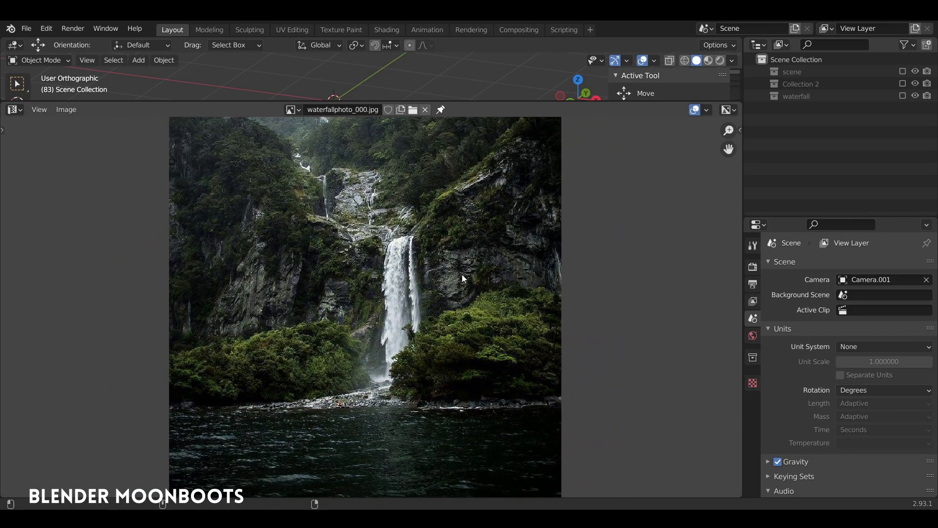
{"action": "scroll", "coordinate": [427, 281], "scroll_direction": "up", "scroll_amount": 1}
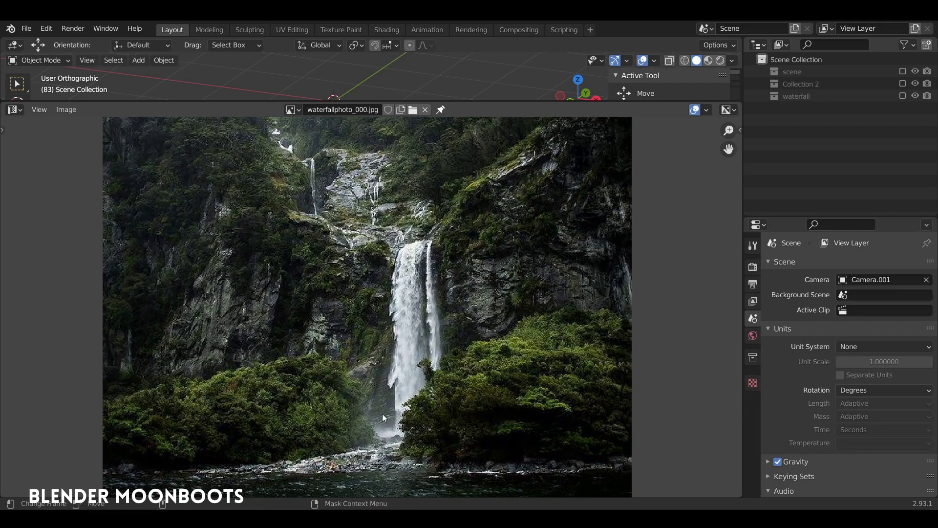
{"action": "scroll", "coordinate": [447, 352], "scroll_direction": "down", "scroll_amount": 2}
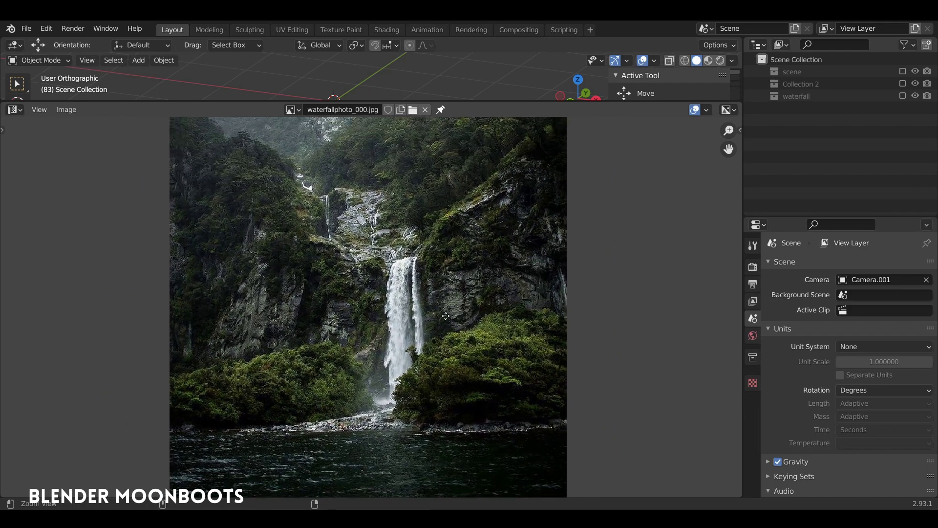
{"action": "middle_click_drag", "start_coordinate": [461, 291], "coordinate": [455, 286]}
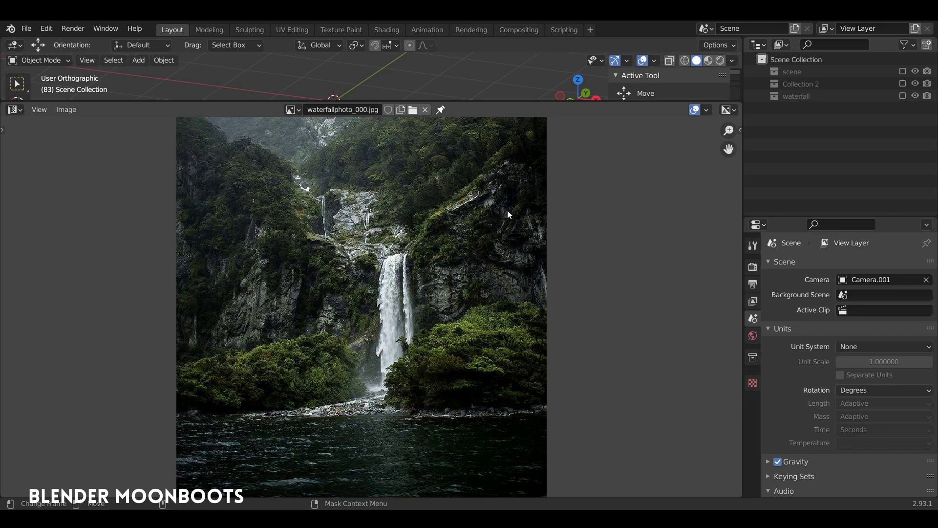
{"action": "mouse_move", "coordinate": [468, 242]}
{"action": "middle_mouse_down", "text": "ctrl"}
{"action": "mouse_move", "coordinate": [423, 235]}
{"action": "mouse_move", "coordinate": [451, 270]}
{"action": "middle_mouse_up", "text": "ctrl"}
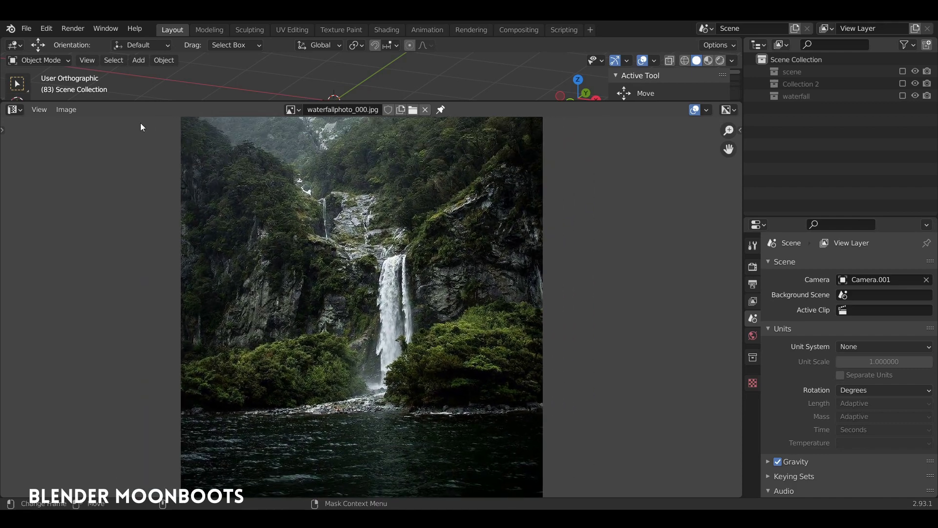
Step: Load waterfallphoto_original.jpg from the Image menu and zoom in on it
{"action": "left_click", "coordinate": [63, 109]}
{"action": "scroll", "coordinate": [421, 289], "scroll_direction": "up", "scroll_amount": 2}
{"action": "middle_click_drag", "start_coordinate": [463, 206], "coordinate": [486, 176]}
{"action": "scroll", "coordinate": [472, 244], "scroll_direction": "down", "scroll_amount": 1}
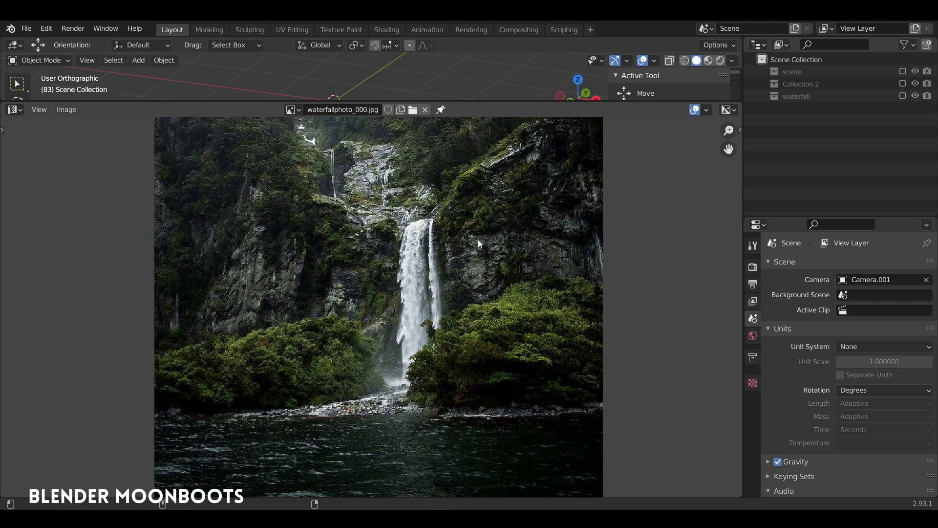
{"action": "middle_click_drag", "start_coordinate": [472, 255], "coordinate": [478, 241], "text": "ctrl"}
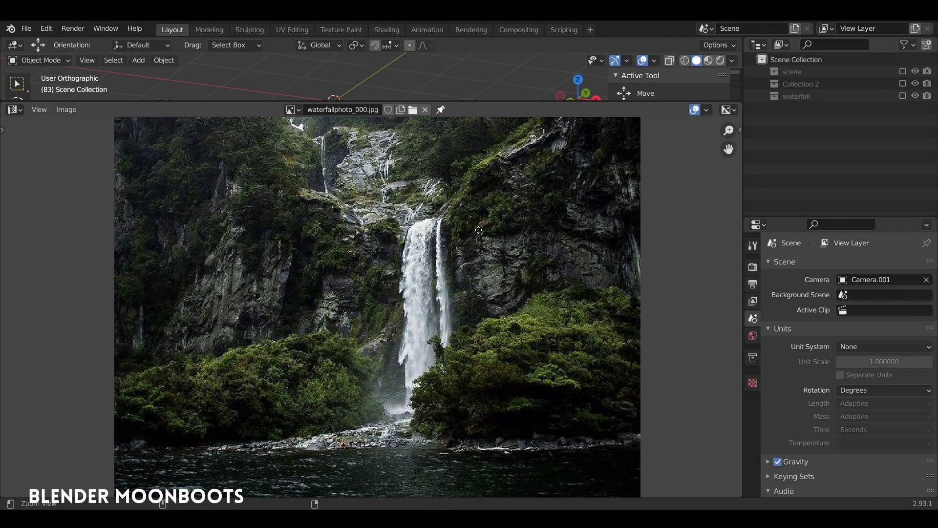
{"action": "mouse_move", "coordinate": [478, 241]}
{"action": "middle_mouse_down", "text": "ctrl"}
{"action": "mouse_move", "coordinate": [481, 250]}
{"action": "mouse_move", "coordinate": [408, 253]}
{"action": "middle_mouse_up", "text": "ctrl"}
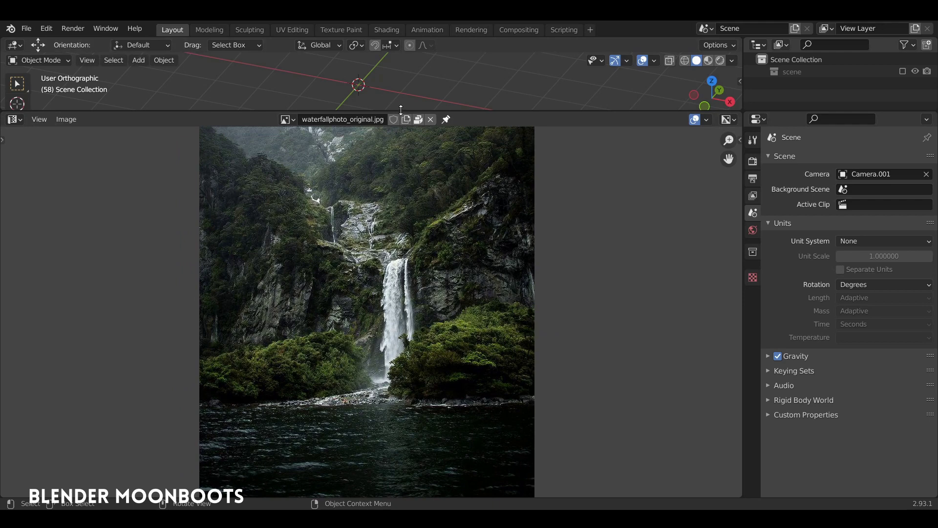
Step: Add a cube and delete vertices so only two connected faces remain
{"action": "left_click_drag", "start_coordinate": [396, 112], "coordinate": [383, 348]}
{"action": "key", "text": "shift+a"}
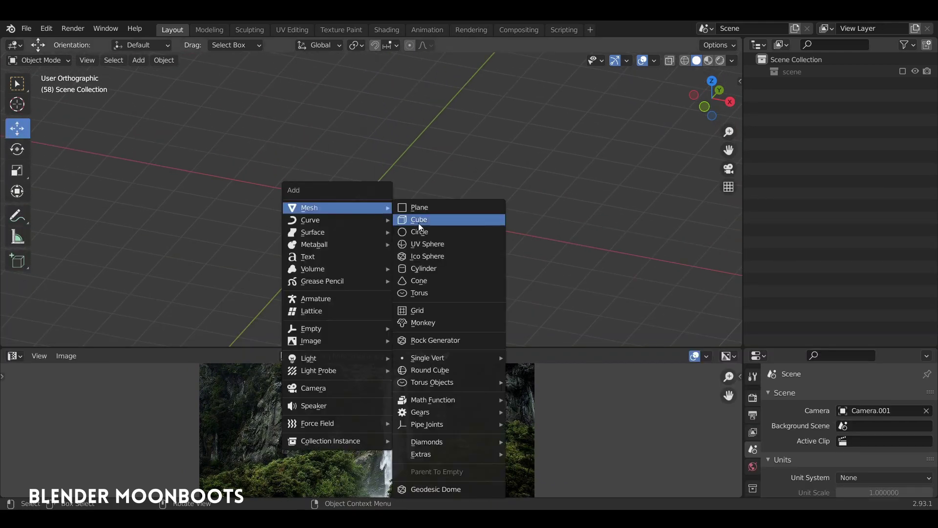
{"action": "left_click", "coordinate": [419, 221]}
{"action": "middle_click_drag", "start_coordinate": [421, 220], "coordinate": [368, 208]}
{"action": "key", "text": "Tab"}
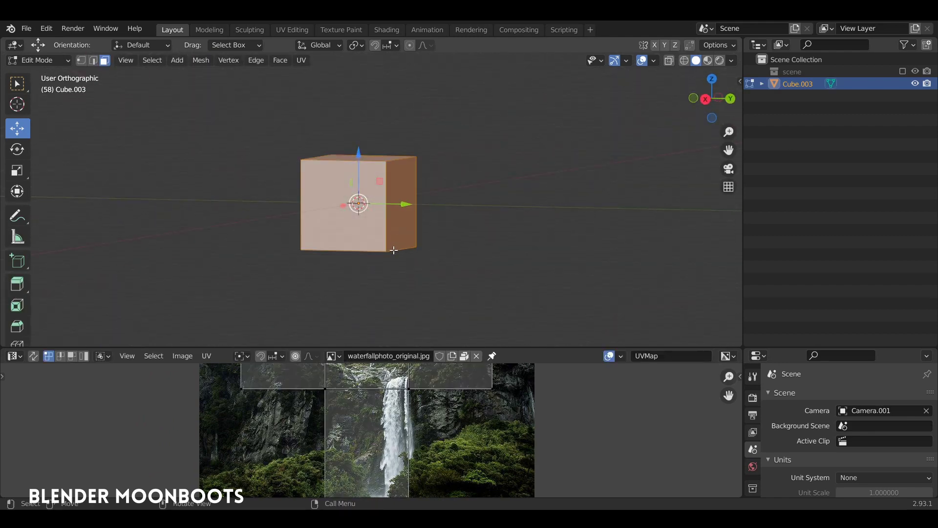
{"action": "left_click", "coordinate": [388, 252]}
{"action": "middle_click_drag", "start_coordinate": [410, 263], "coordinate": [413, 273]}
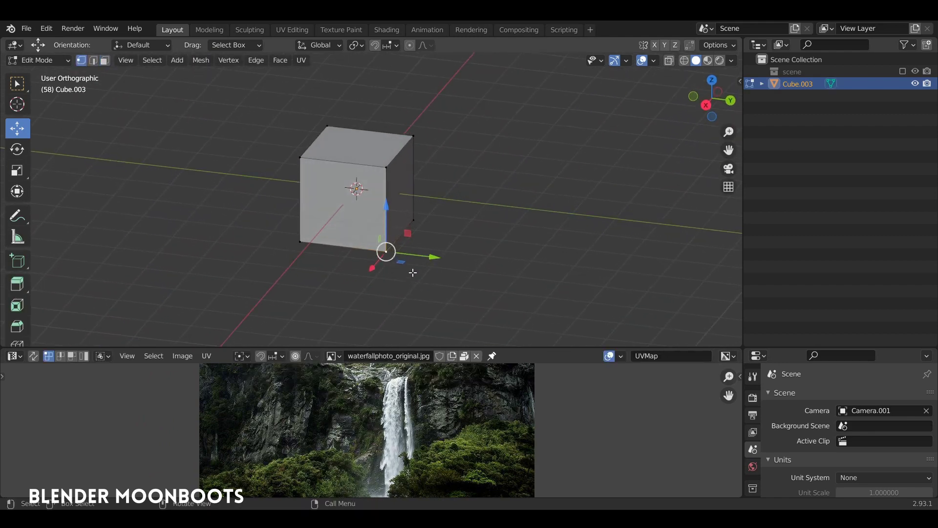
{"action": "left_click", "coordinate": [413, 220], "text": "shift"}
{"action": "key", "text": "x"}
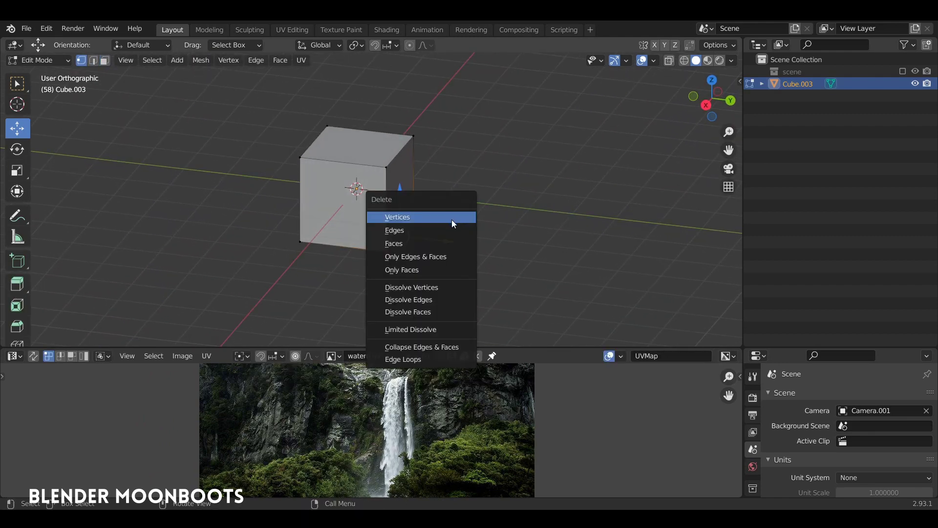
{"action": "left_click", "coordinate": [452, 219]}
{"action": "middle_click_drag", "start_coordinate": [519, 227], "coordinate": [505, 193]}
Step: Stretch the two-face sheet along X and bevel its bend edge into a rounded corner
{"action": "key", "text": "a"}
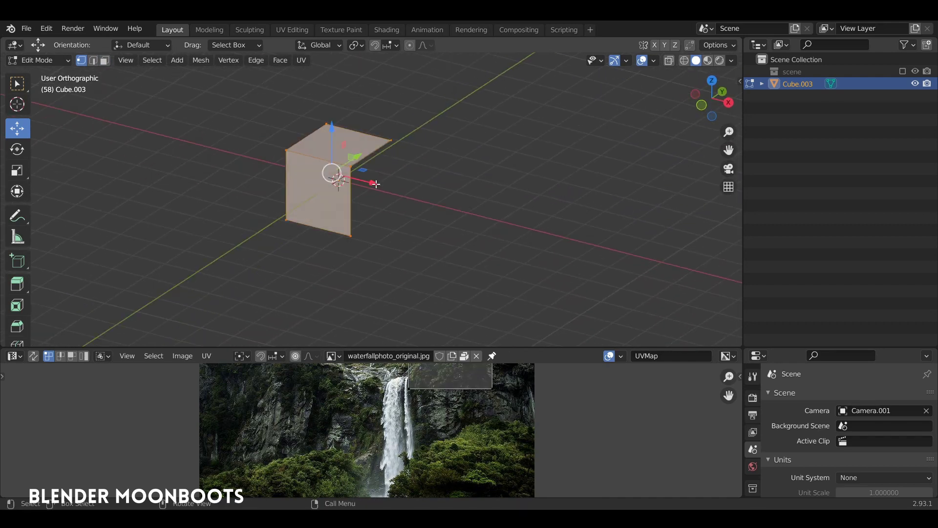
{"action": "key", "text": "s"}
{"action": "key", "text": "x"}
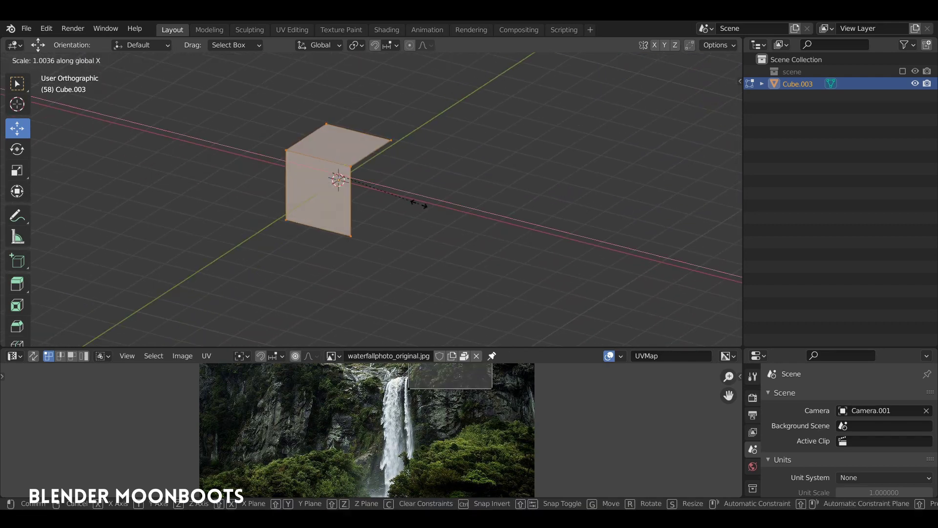
{"action": "left_click", "coordinate": [498, 247]}
{"action": "left_click", "coordinate": [354, 167]}
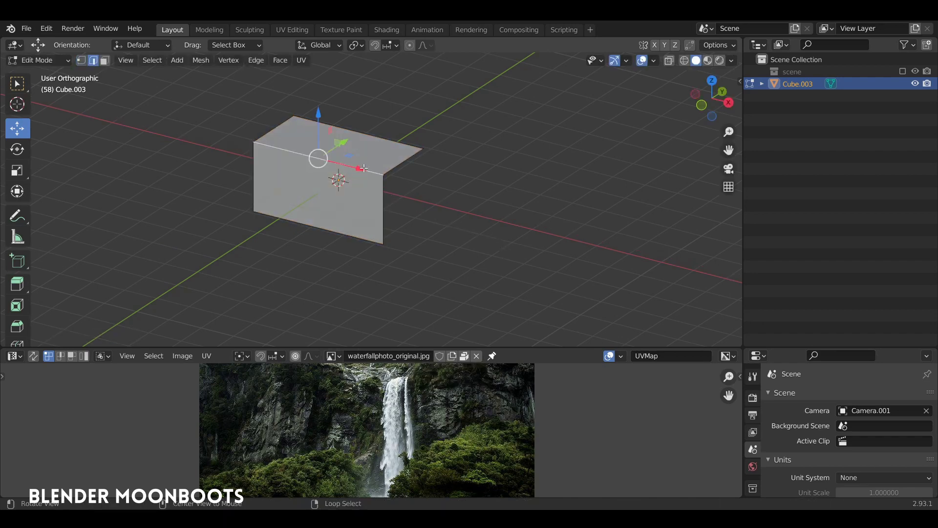
{"action": "middle_click_drag", "start_coordinate": [354, 167], "coordinate": [370, 165]}
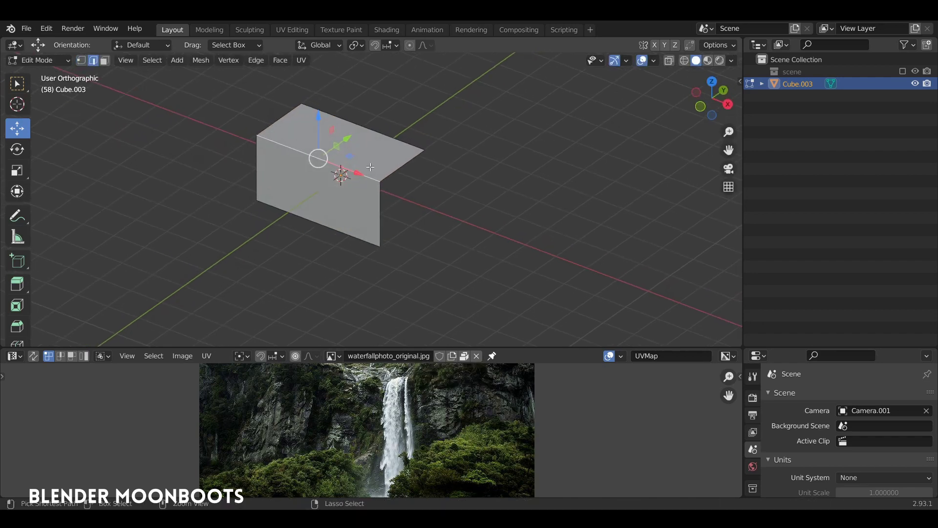
{"action": "key", "text": "ctrl+b"}
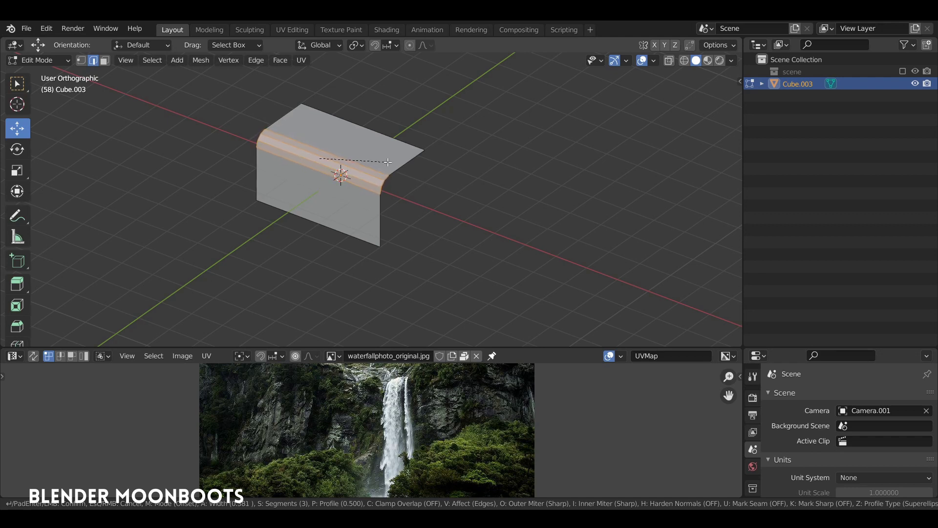
{"action": "left_click", "coordinate": [389, 161]}
Step: Unwrap the whole L-shaped mesh's UVs and enlarge the UV editing area
{"action": "key", "text": "a"}
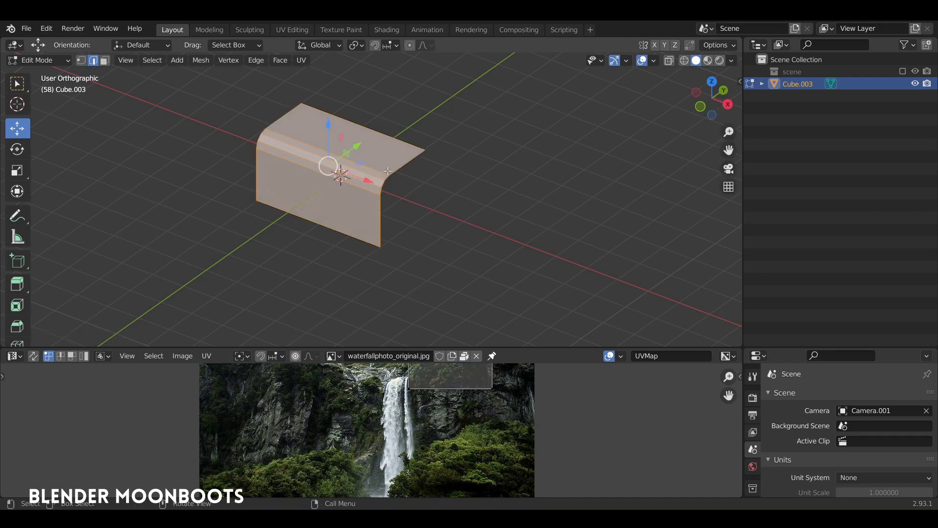
{"action": "key", "text": "u"}
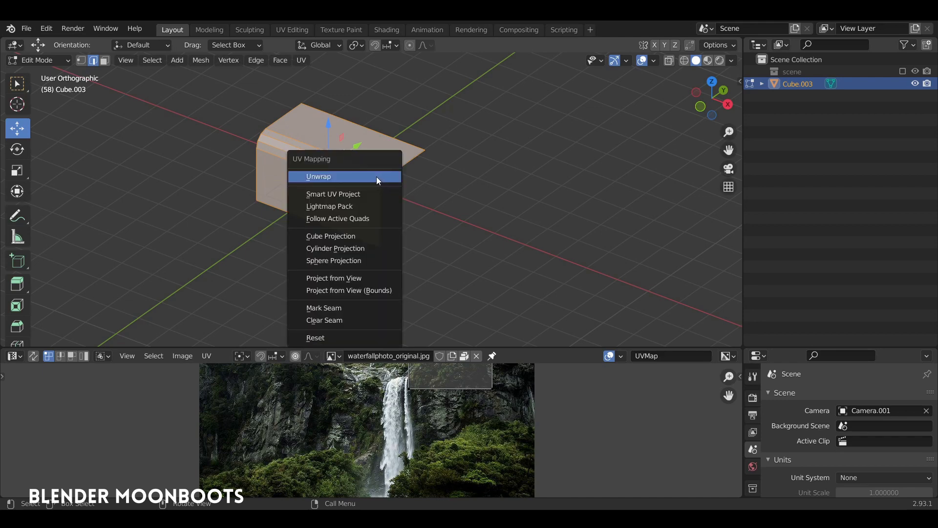
{"action": "left_click", "coordinate": [377, 177]}
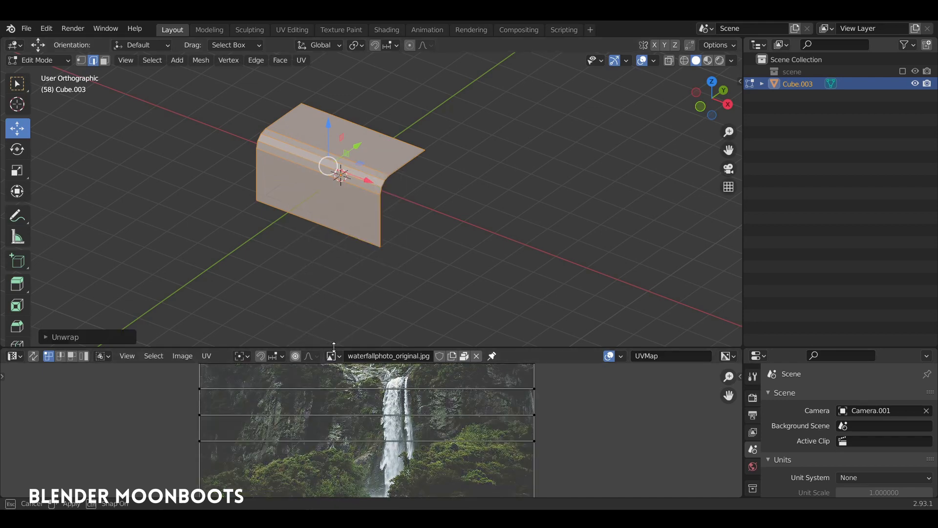
{"action": "left_click_drag", "start_coordinate": [335, 347], "coordinate": [334, 208]}
{"action": "scroll", "coordinate": [377, 332], "scroll_direction": "down", "scroll_amount": 2}
{"action": "scroll", "coordinate": [377, 331], "scroll_direction": "down", "scroll_amount": 1}
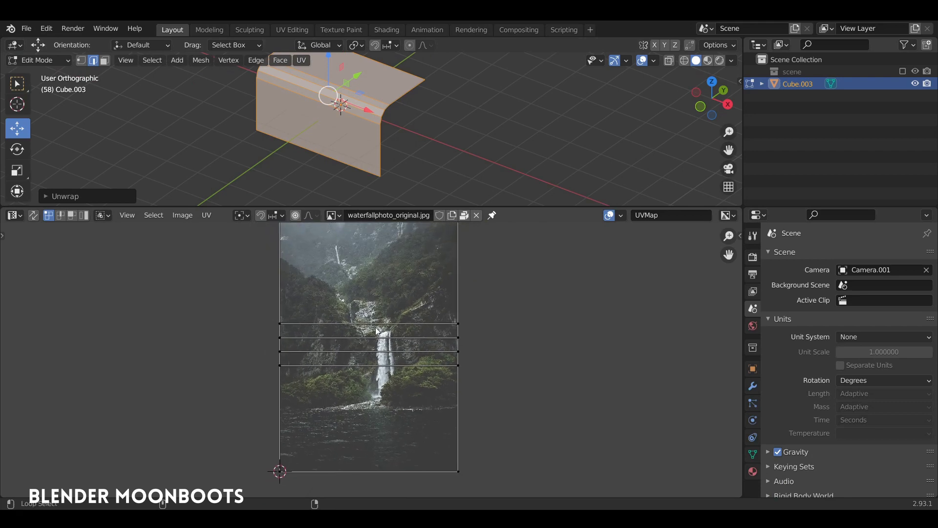
{"action": "scroll", "coordinate": [376, 331], "scroll_direction": "up", "scroll_amount": 2}
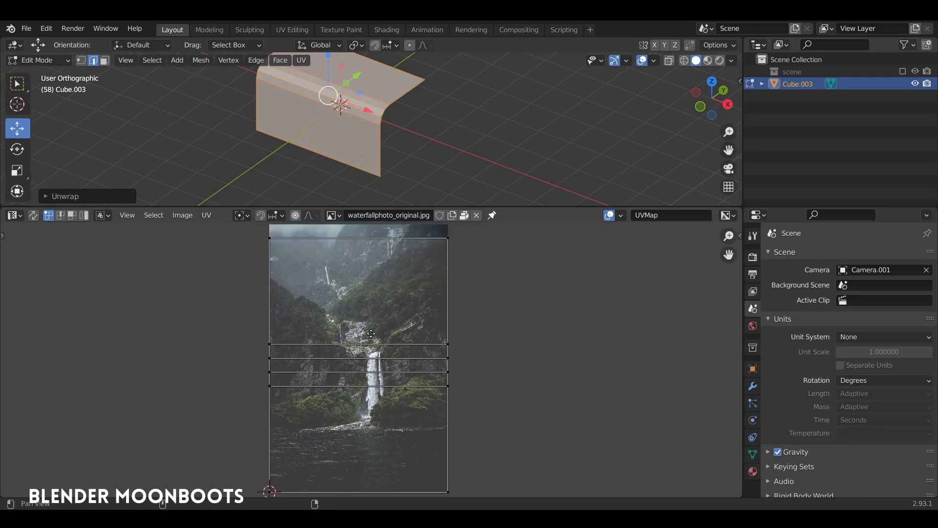
Step: Select all faces in face mode and zoom the UV Editor in on the layout over the photo
{"action": "key", "text": "3"}
{"action": "left_click", "coordinate": [343, 150]}
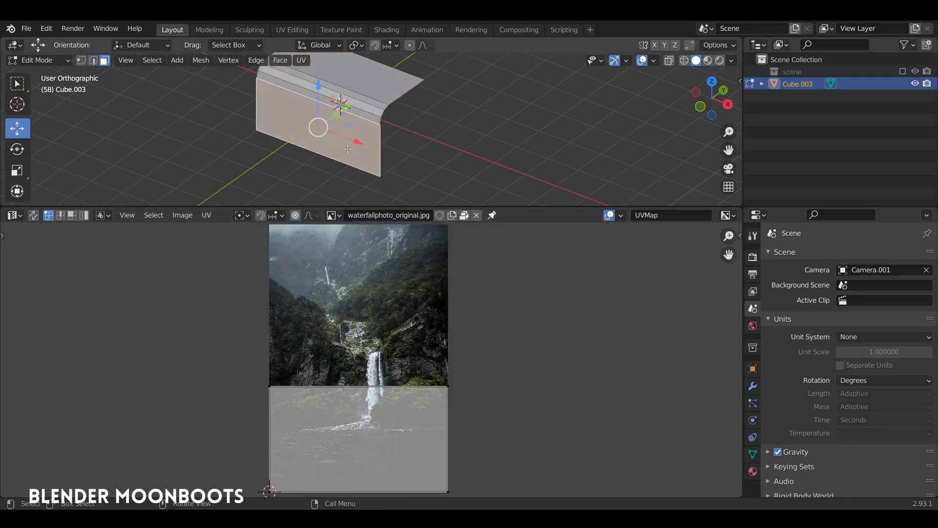
{"action": "middle_click_drag", "start_coordinate": [343, 150], "coordinate": [347, 145]}
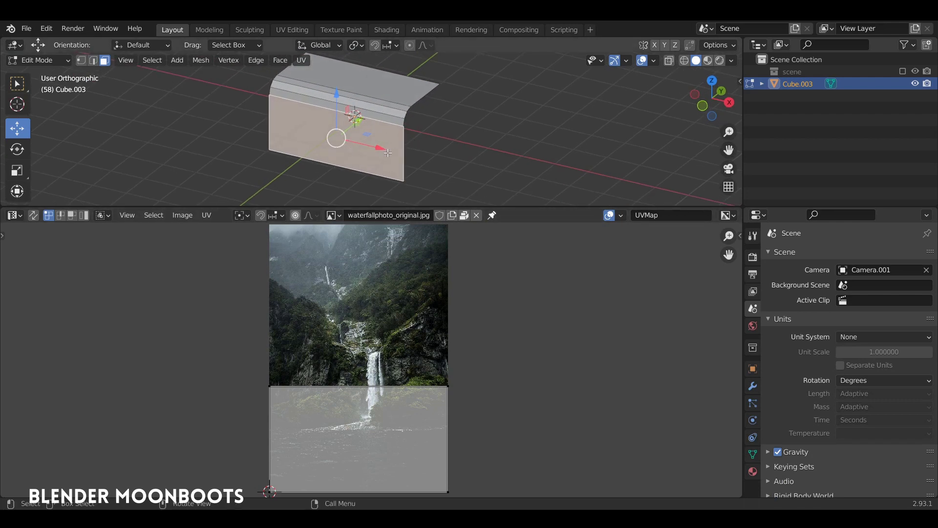
{"action": "left_click", "coordinate": [381, 121], "text": "alt"}
{"action": "key", "text": "a"}
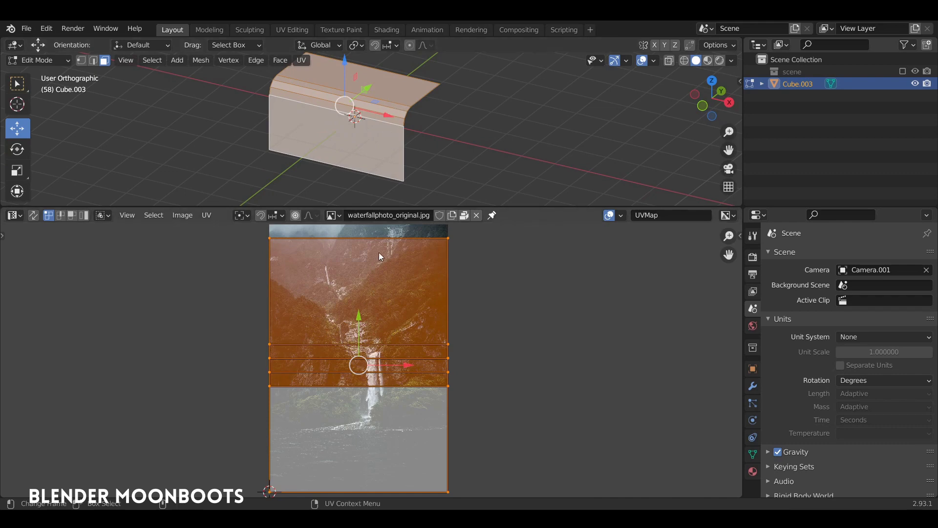
{"action": "key", "text": "r"}
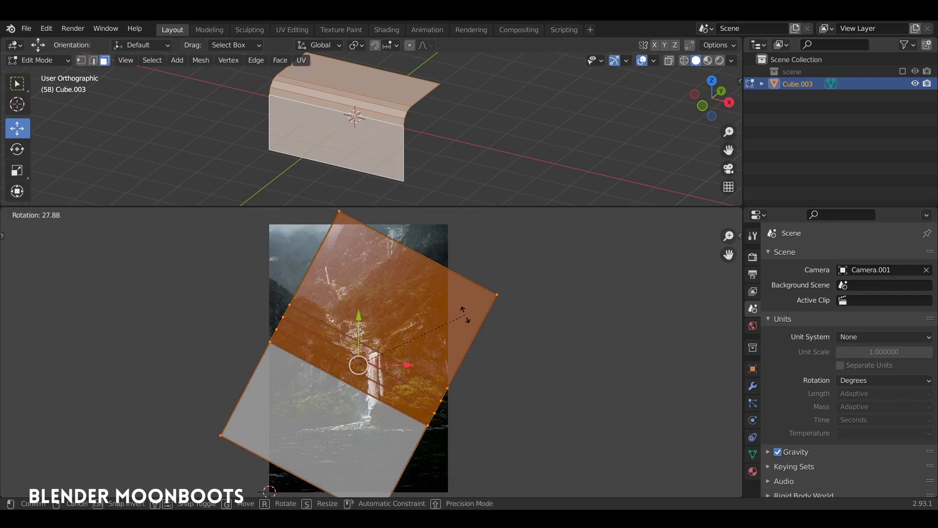
{"action": "key", "text": "Escape"}
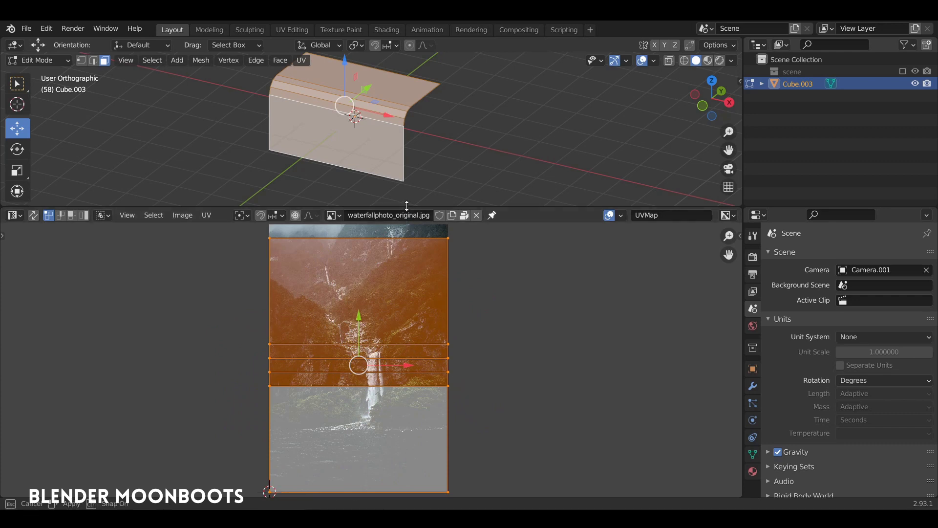
{"action": "left_click_drag", "start_coordinate": [443, 208], "coordinate": [444, 96]}
{"action": "mouse_move", "coordinate": [445, 220]}
{"action": "middle_mouse_down", "text": "ctrl"}
{"action": "mouse_move", "coordinate": [449, 202]}
{"action": "mouse_move", "coordinate": [391, 280]}
{"action": "middle_mouse_up", "text": "ctrl"}
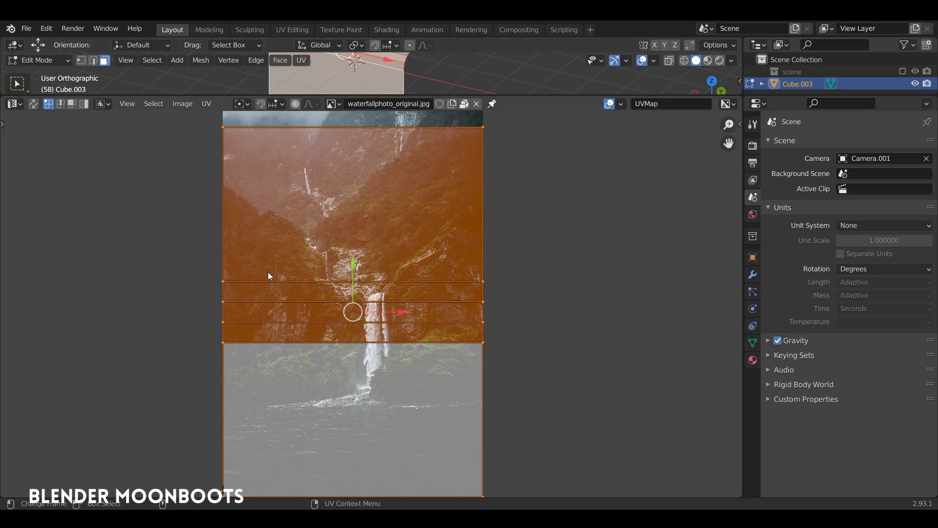
Step: Move the UV faces and squash them vertically along Y over the photo
{"action": "key", "text": "g"}
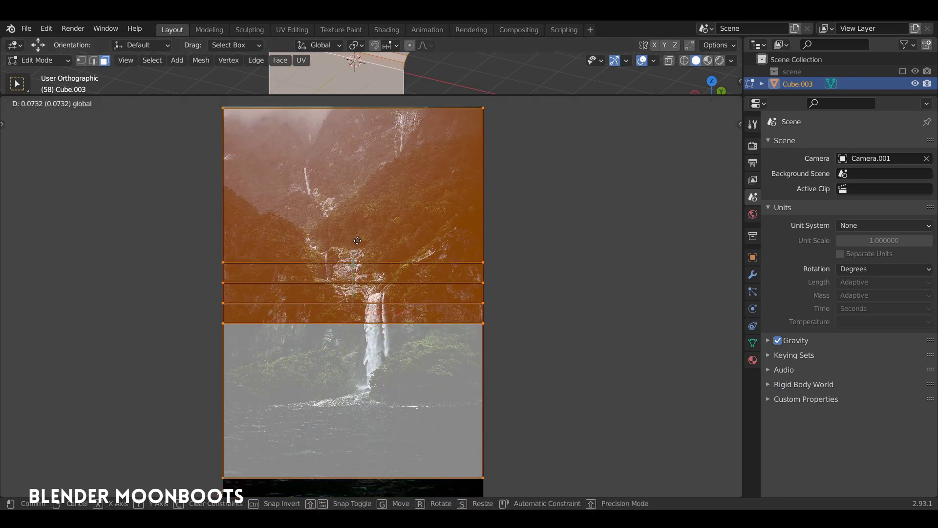
{"action": "left_click", "coordinate": [364, 245]}
{"action": "key", "text": "s"}
{"action": "key", "text": "y"}
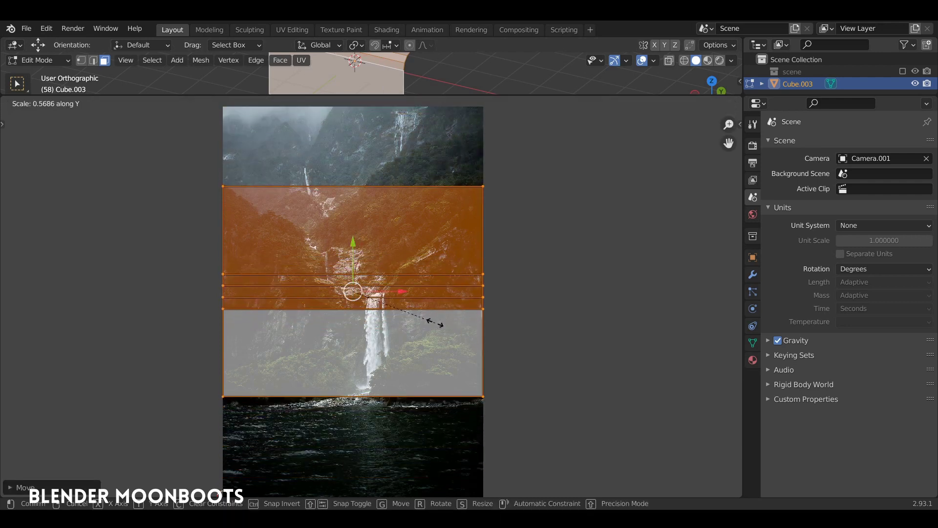
{"action": "left_click", "coordinate": [437, 328]}
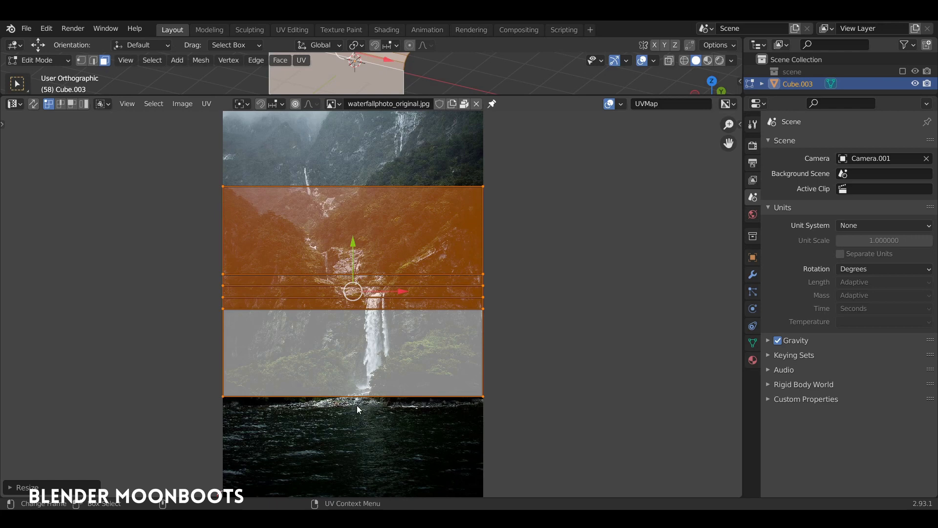
Step: Reselect the UV island and nudge it so the front face sits over the waterfall
{"action": "left_click", "coordinate": [242, 398]}
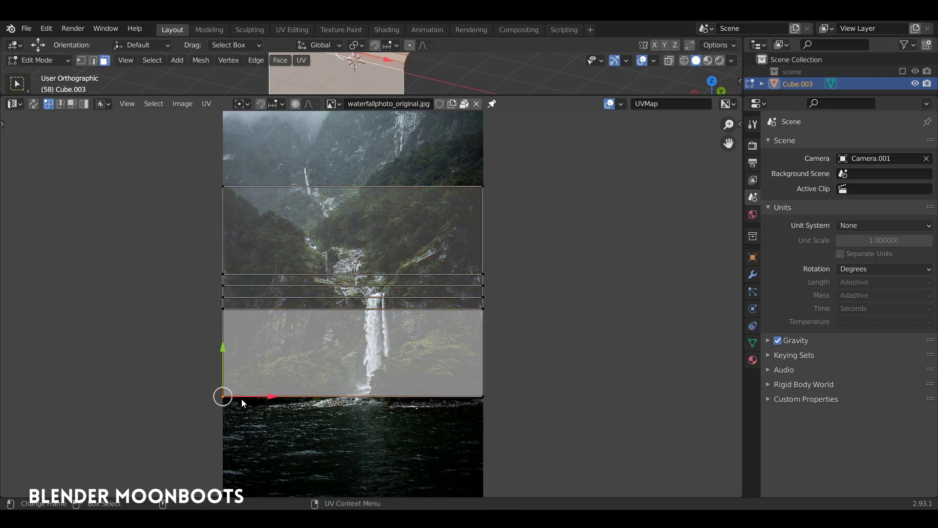
{"action": "key", "text": "l"}
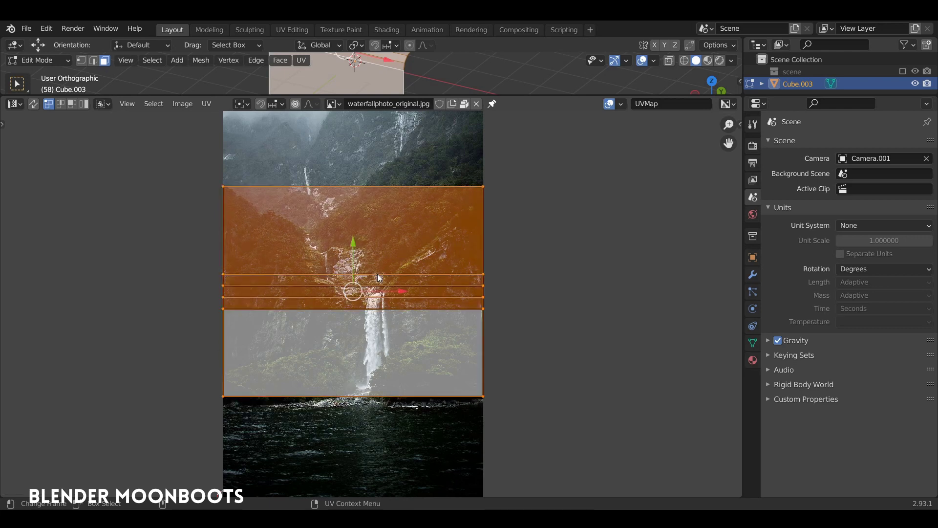
{"action": "left_click_drag", "start_coordinate": [355, 249], "coordinate": [354, 238]}
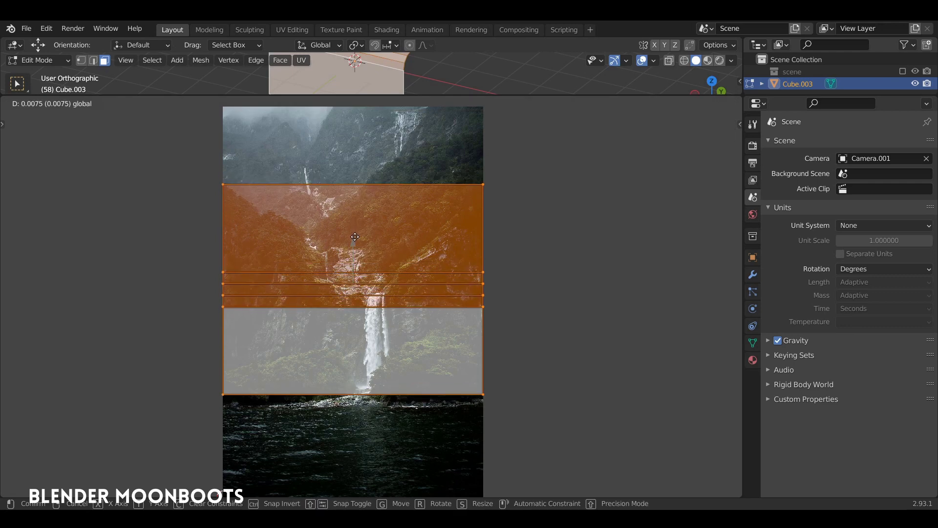
{"action": "left_click", "coordinate": [355, 238]}
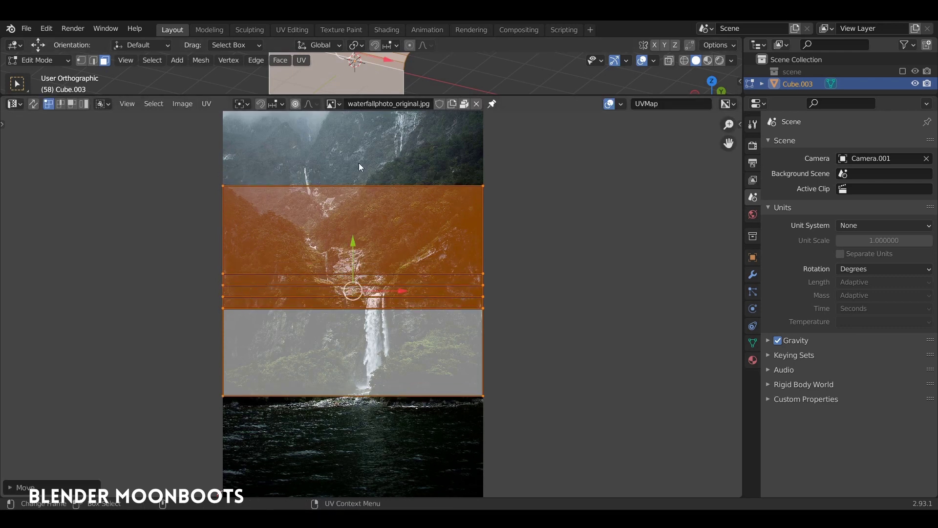
{"action": "left_click_drag", "start_coordinate": [351, 246], "coordinate": [356, 255]}
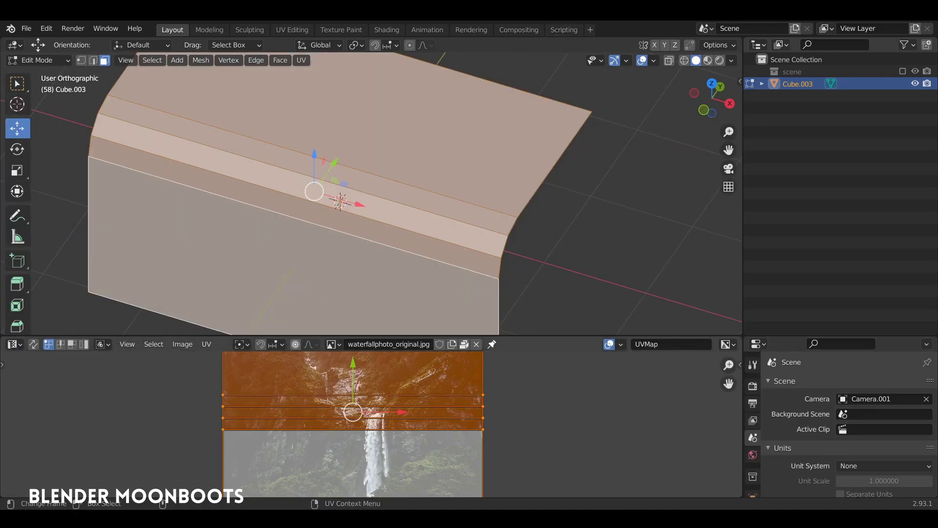
Step: Split the UV area into a Shader Editor and give the cliff a new material, framing its nodes
{"action": "left_click", "coordinate": [254, 415]}
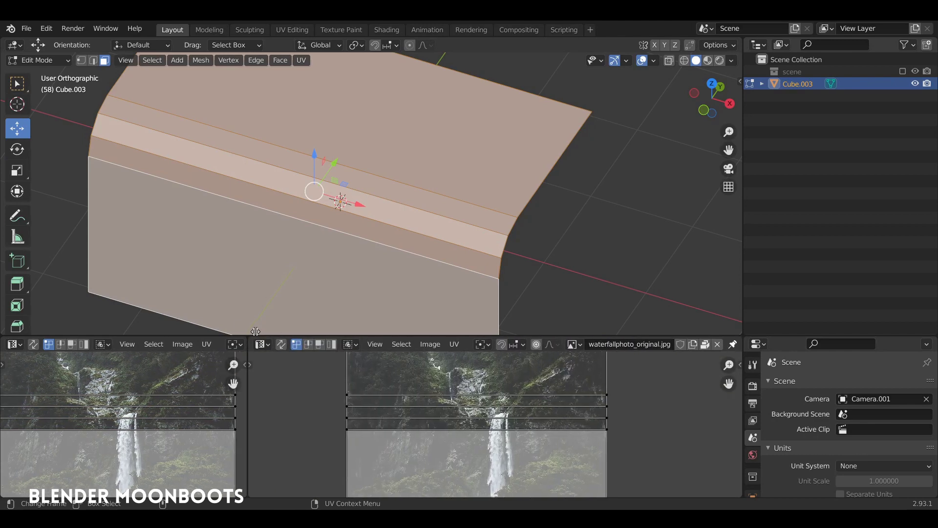
{"action": "left_click_drag", "start_coordinate": [288, 336], "coordinate": [289, 245]}
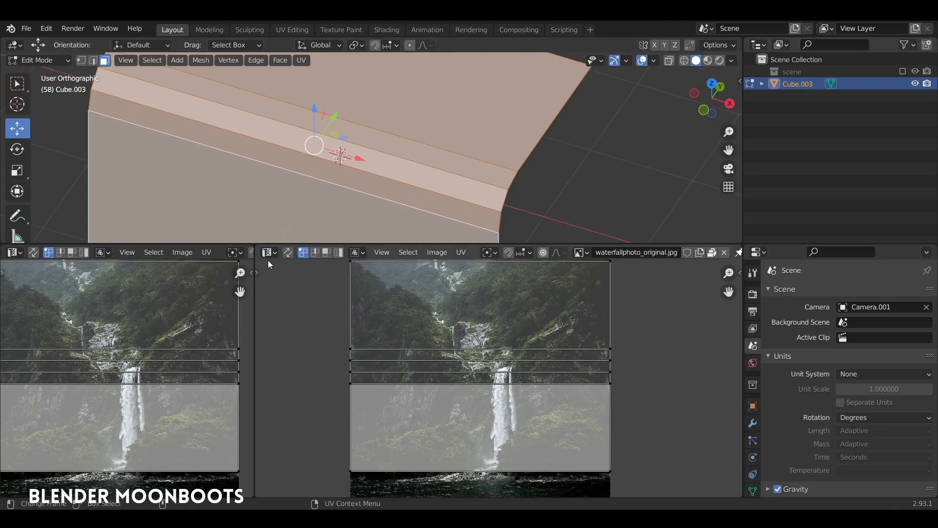
{"action": "left_click", "coordinate": [269, 253]}
{"action": "left_click", "coordinate": [292, 370]}
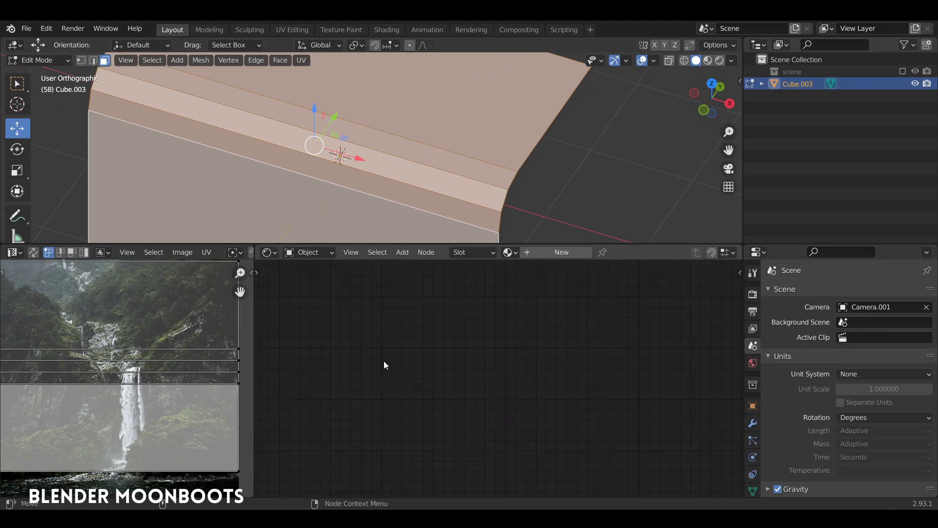
{"action": "left_click", "coordinate": [547, 255]}
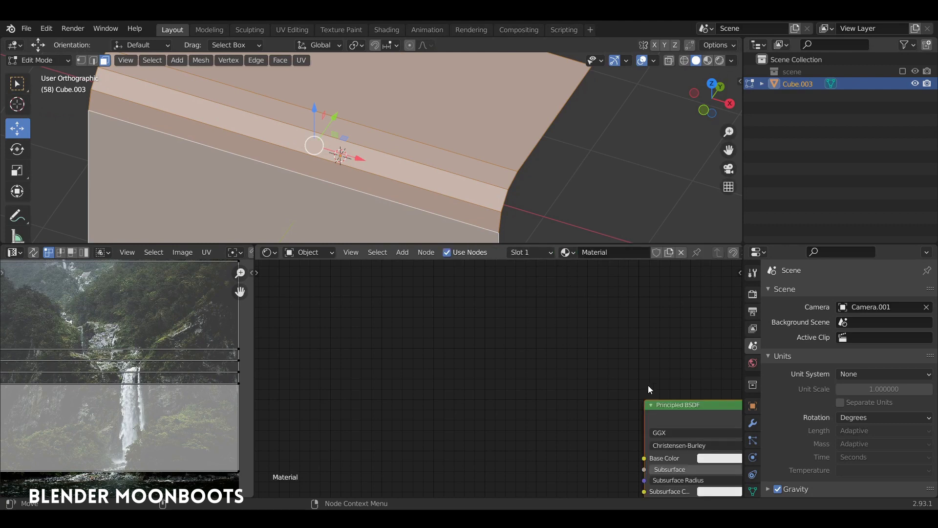
{"action": "key", "text": "Home"}
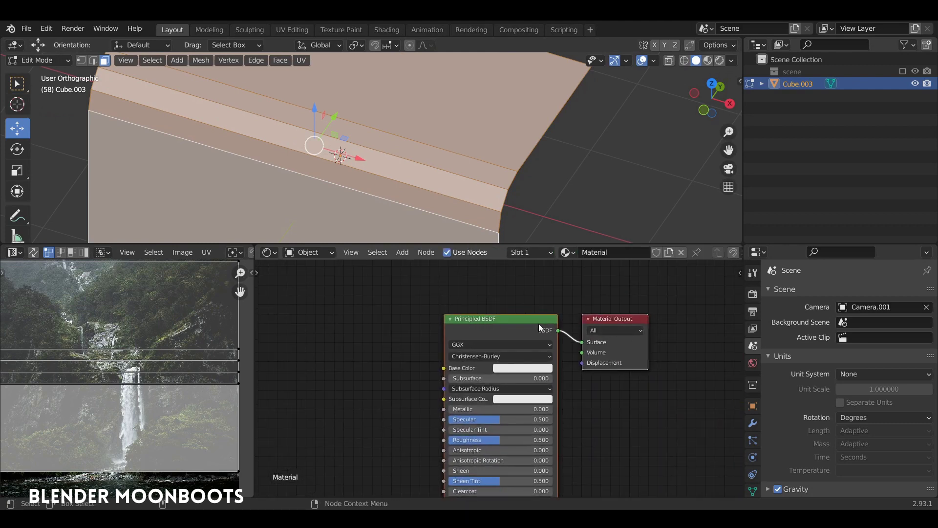
Step: Add a Node Wrangler UV-mapped Image Texture setup to the Principled BSDF and arrange the nodes
{"action": "middle_click_drag", "start_coordinate": [539, 328], "coordinate": [642, 339]}
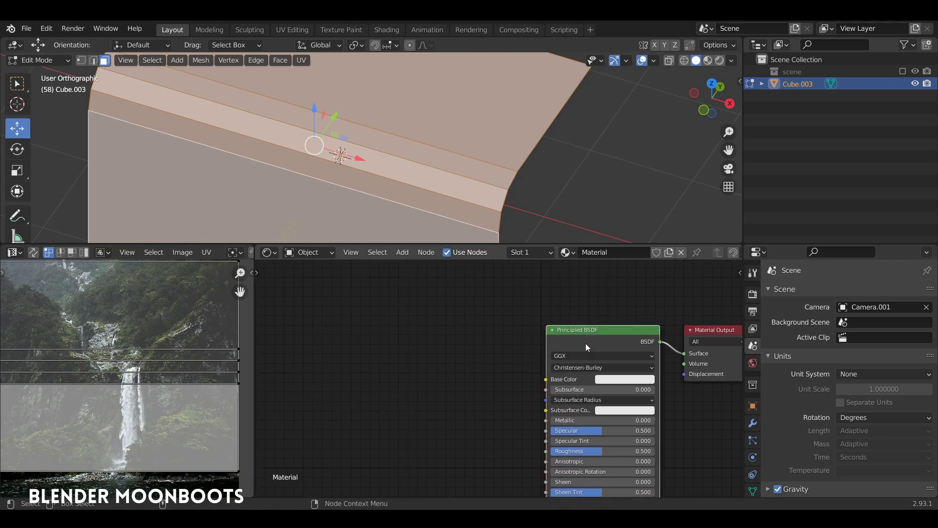
{"action": "key", "text": "ctrl+t"}
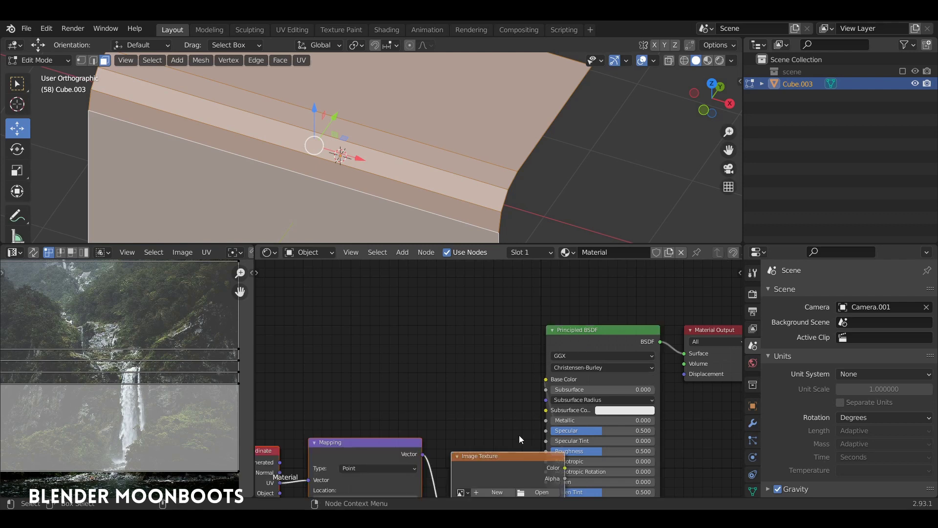
{"action": "middle_click_drag", "start_coordinate": [298, 333], "coordinate": [391, 328]}
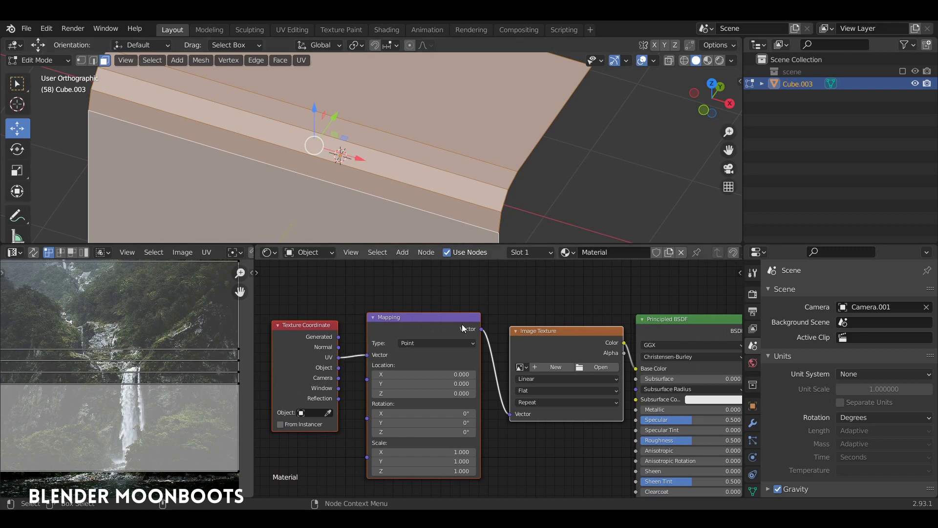
{"action": "left_click_drag", "start_coordinate": [460, 330], "coordinate": [419, 329]}
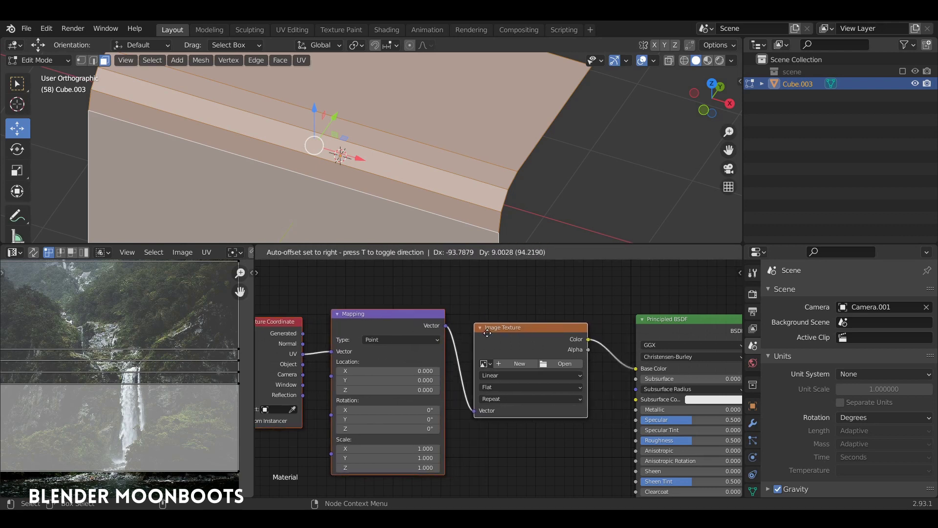
{"action": "left_click", "coordinate": [520, 304]}
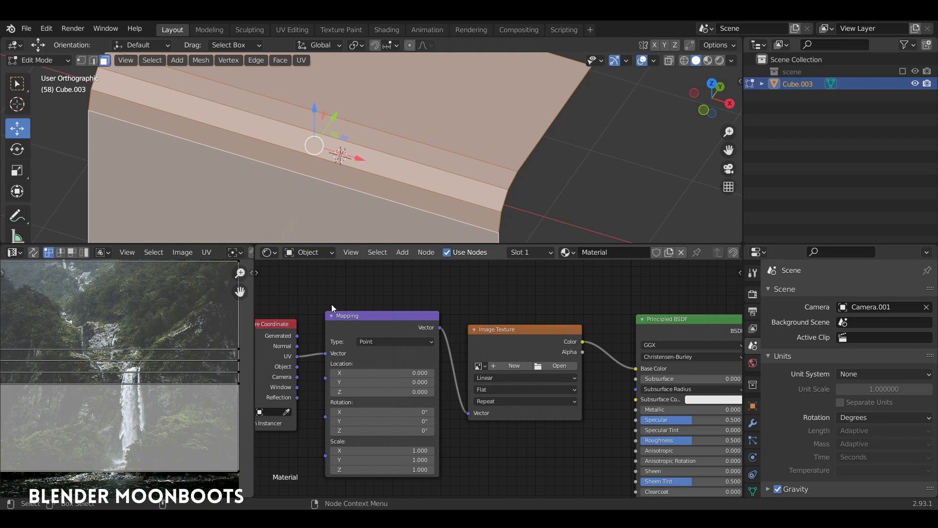
Step: Assign waterfallphoto_original.jpg to the Image Texture and view the cliff in Material Preview, in Object Mode
{"action": "mouse_move", "coordinate": [254, 317]}
{"action": "left_mouse_down"}
{"action": "mouse_move", "coordinate": [397, 317]}
{"action": "mouse_move", "coordinate": [276, 316]}
{"action": "left_mouse_up"}
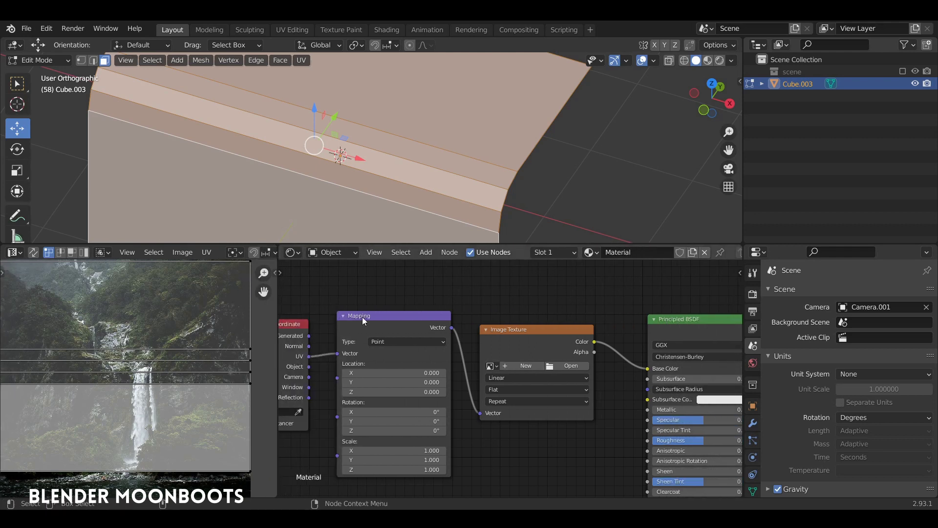
{"action": "left_click", "coordinate": [495, 365]}
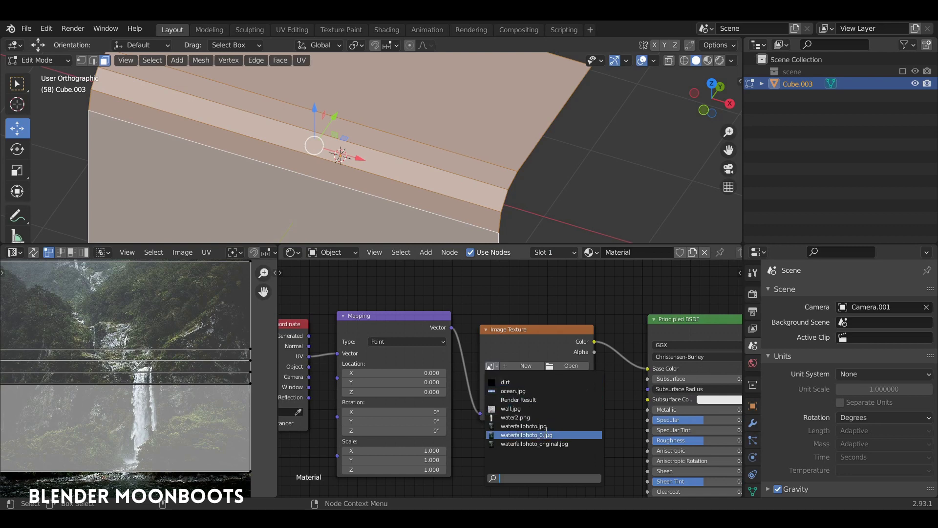
{"action": "left_click", "coordinate": [547, 443]}
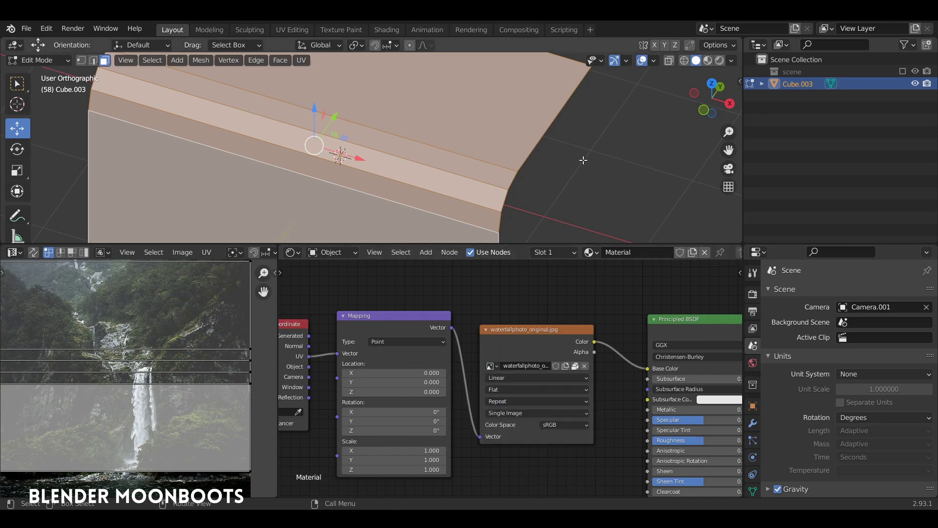
{"action": "left_click", "coordinate": [720, 60]}
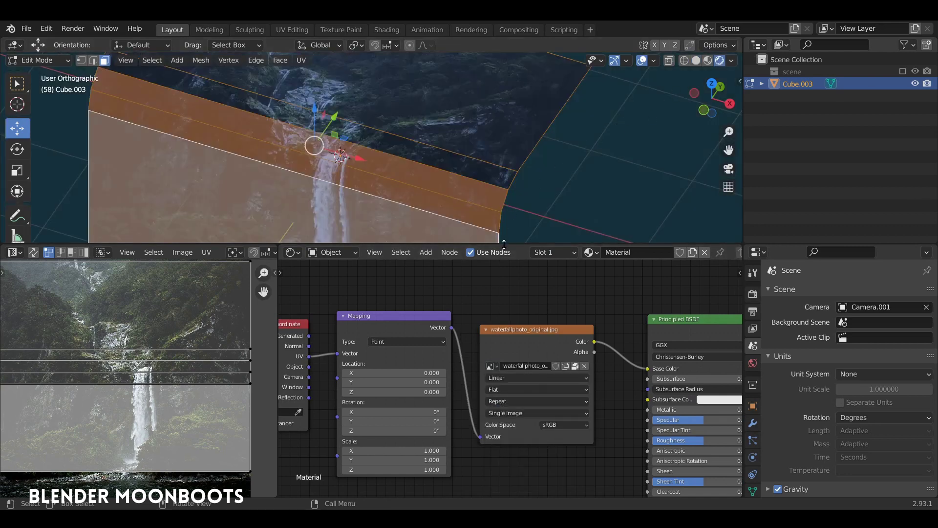
{"action": "left_click_drag", "start_coordinate": [505, 245], "coordinate": [505, 348]}
{"action": "key", "text": "Tab"}
Step: Add a sun light and set its strength to 4 in the Light properties
{"action": "mouse_move", "coordinate": [501, 216]}
{"action": "middle_mouse_down"}
{"action": "mouse_move", "coordinate": [515, 184]}
{"action": "mouse_move", "coordinate": [510, 224]}
{"action": "mouse_move", "coordinate": [455, 206]}
{"action": "mouse_move", "coordinate": [558, 242]}
{"action": "mouse_move", "coordinate": [561, 232]}
{"action": "mouse_move", "coordinate": [482, 226]}
{"action": "mouse_move", "coordinate": [490, 242]}
{"action": "mouse_move", "coordinate": [467, 234]}
{"action": "mouse_move", "coordinate": [487, 259]}
{"action": "mouse_move", "coordinate": [497, 249]}
{"action": "mouse_move", "coordinate": [468, 205]}
{"action": "middle_mouse_up"}
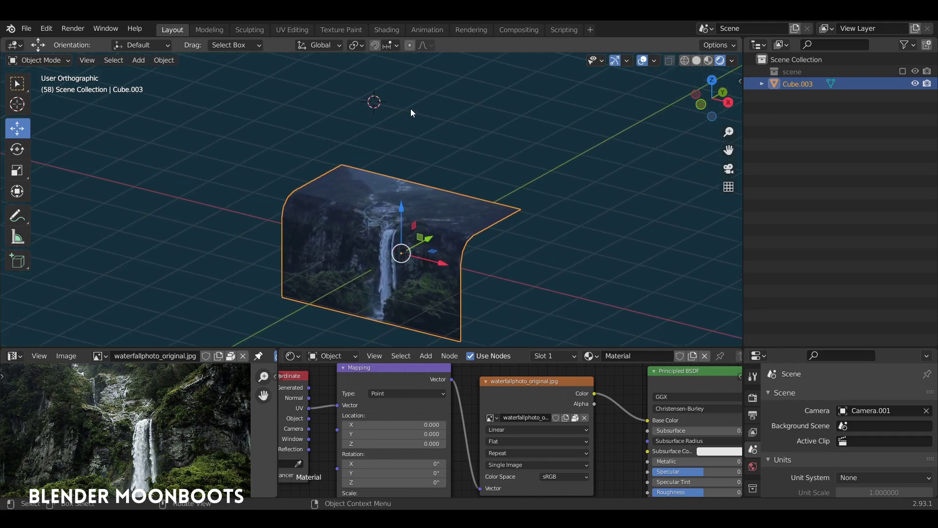
{"action": "key", "text": "shift+a"}
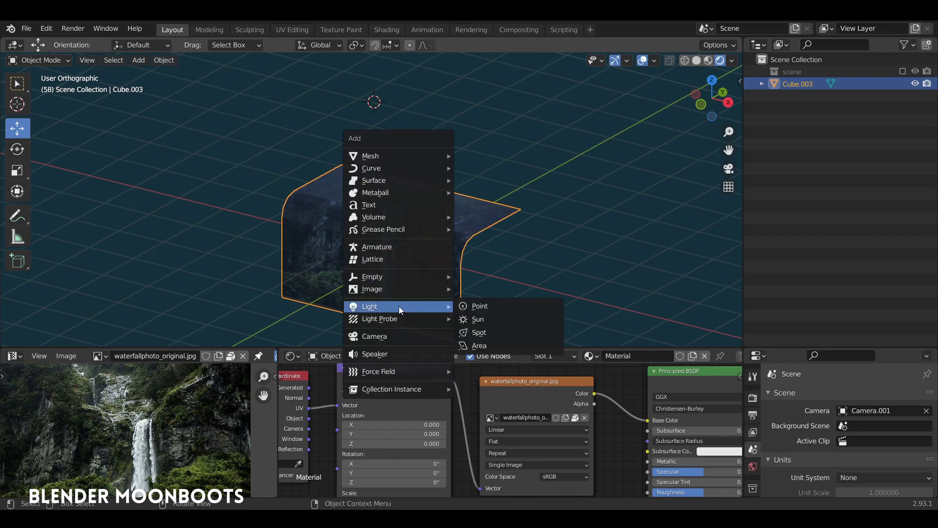
{"action": "left_click", "coordinate": [477, 319]}
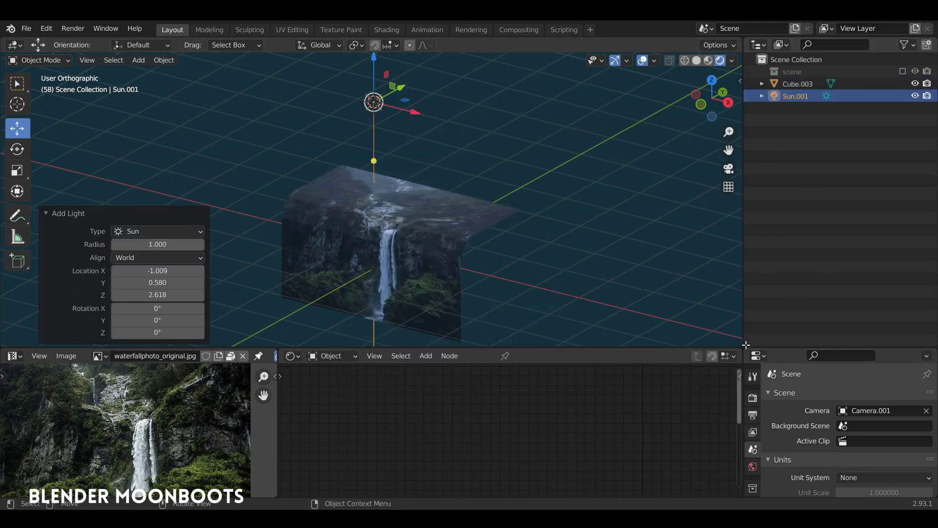
{"action": "left_click_drag", "start_coordinate": [745, 346], "coordinate": [754, 320]}
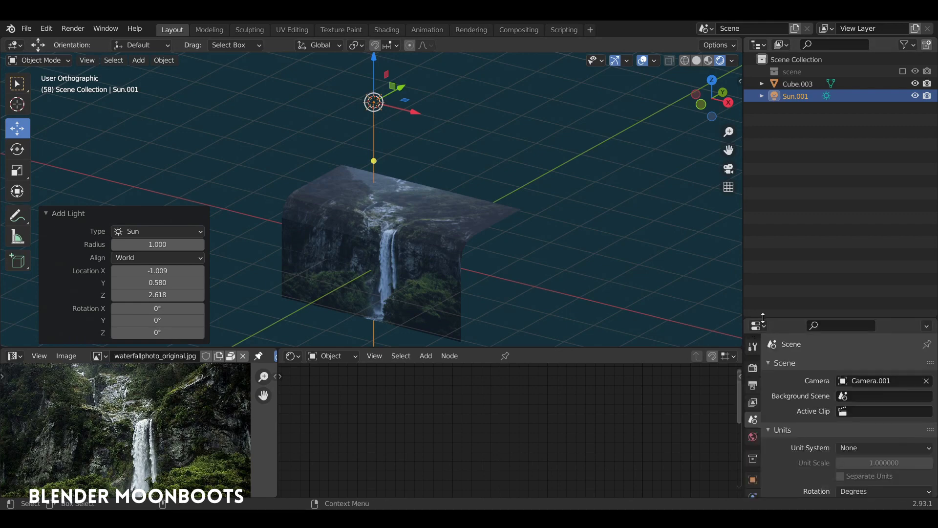
{"action": "left_click_drag", "start_coordinate": [745, 351], "coordinate": [822, 74]}
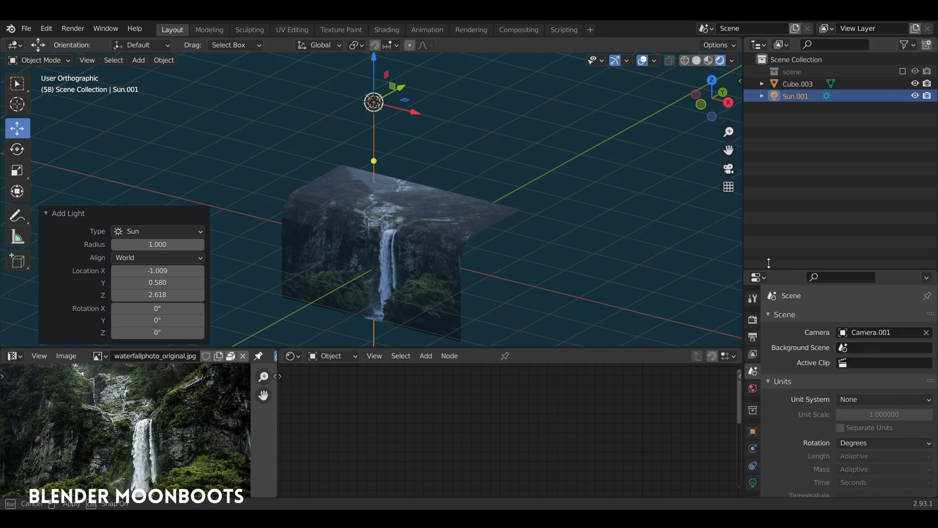
{"action": "left_click", "coordinate": [826, 95]}
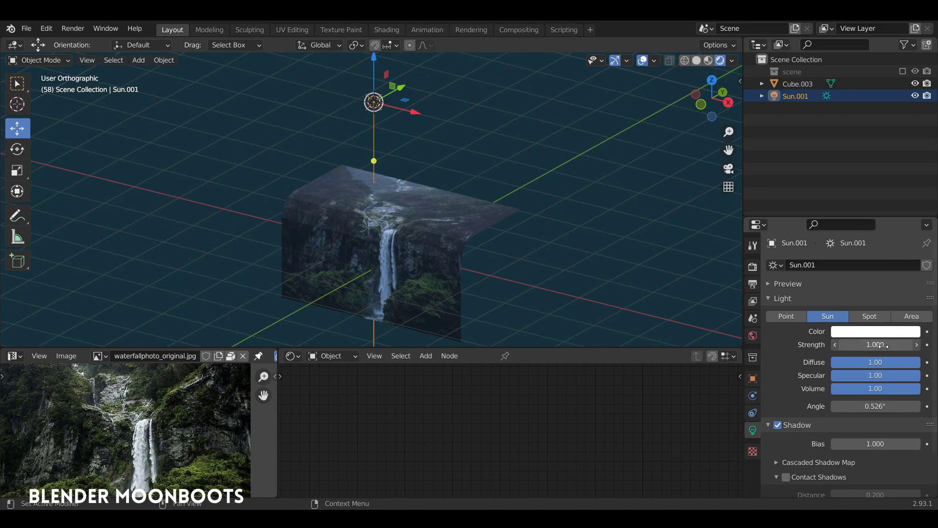
{"action": "type", "text": "4.000"}
{"action": "key", "text": "Return"}
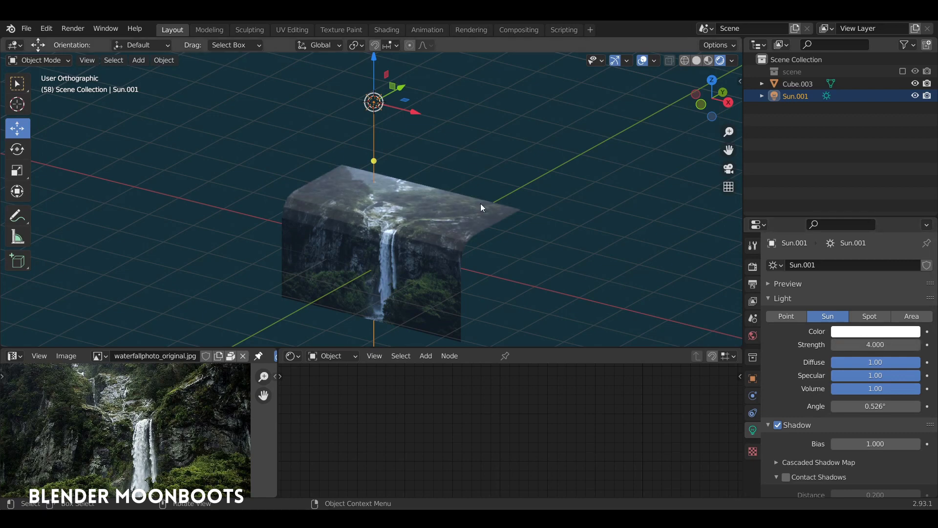
Step: Tilt Sun.001 by -43° using side and front views, then reselect the cliff plane
{"action": "key", "text": "KP_3"}
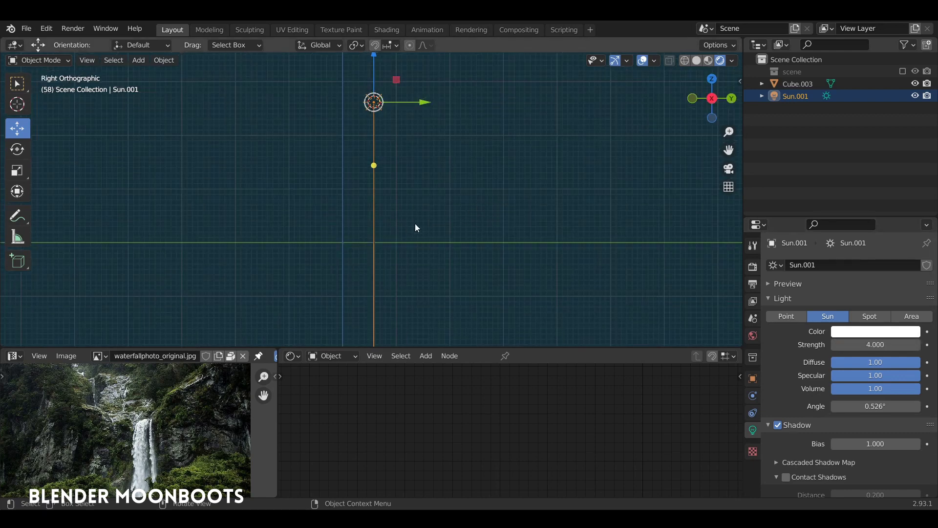
{"action": "left_click", "coordinate": [376, 117]}
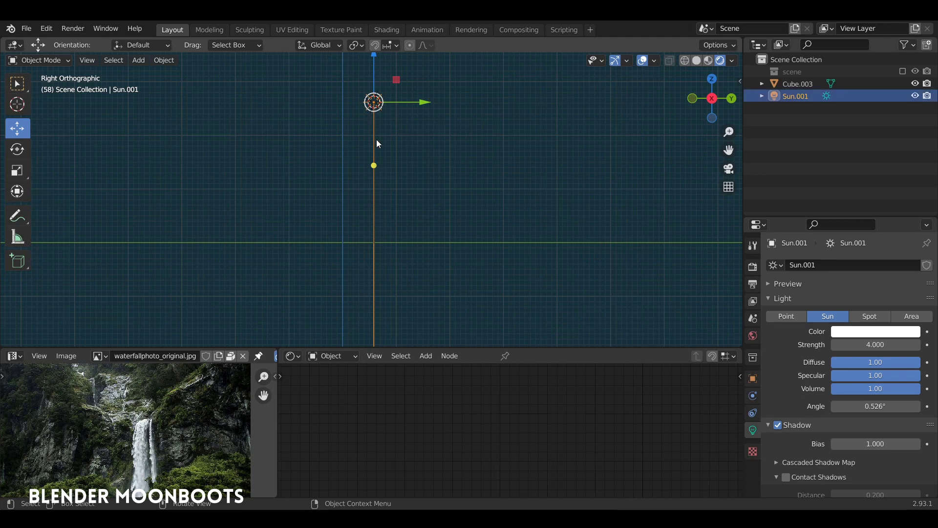
{"action": "key", "text": "r"}
{"action": "left_click", "coordinate": [611, 338]}
{"action": "key", "text": "KP_1"}
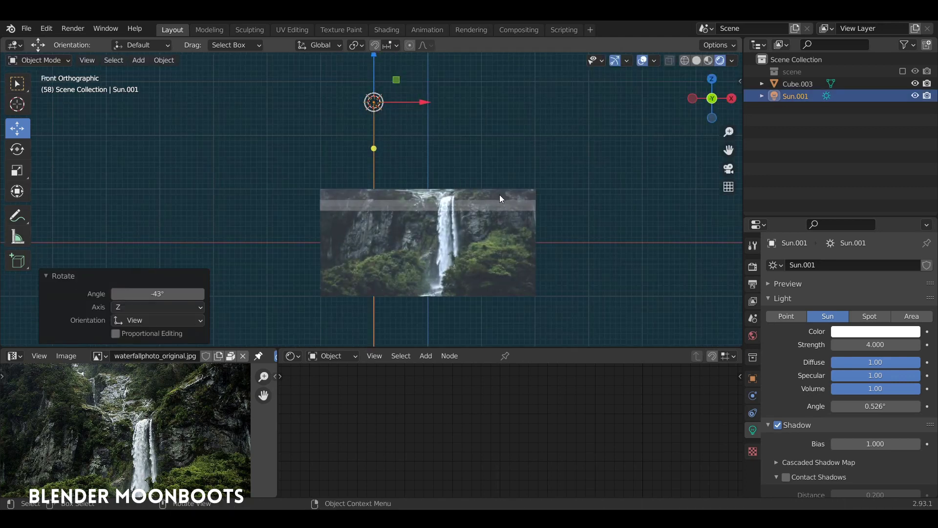
{"action": "key", "text": "r"}
{"action": "left_click", "coordinate": [209, 314]}
{"action": "left_click", "coordinate": [438, 235]}
Step: Set the Principled BSDF Specular to 0 in the cliff material
{"action": "middle_click_drag", "start_coordinate": [438, 235], "coordinate": [416, 280]}
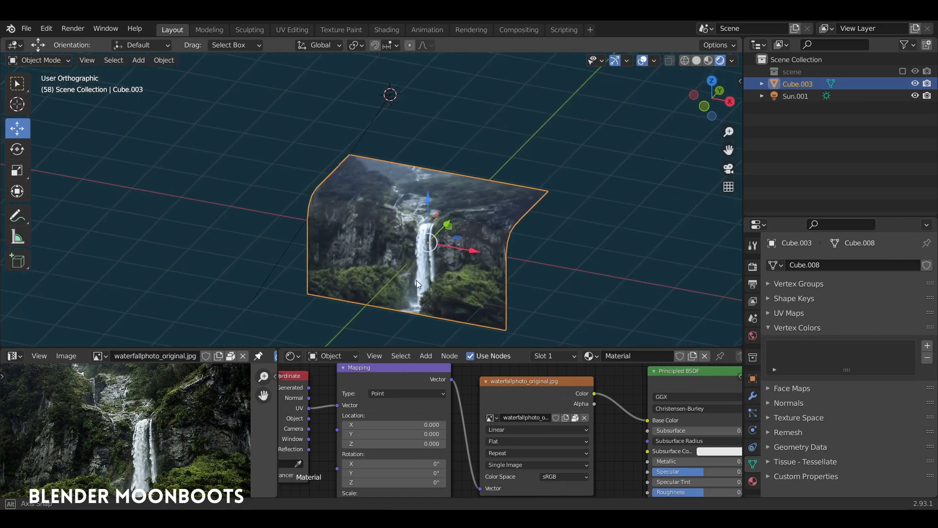
{"action": "scroll", "coordinate": [416, 280], "scroll_direction": "up", "scroll_amount": 2}
{"action": "scroll", "coordinate": [411, 212], "scroll_direction": "up", "scroll_amount": 2}
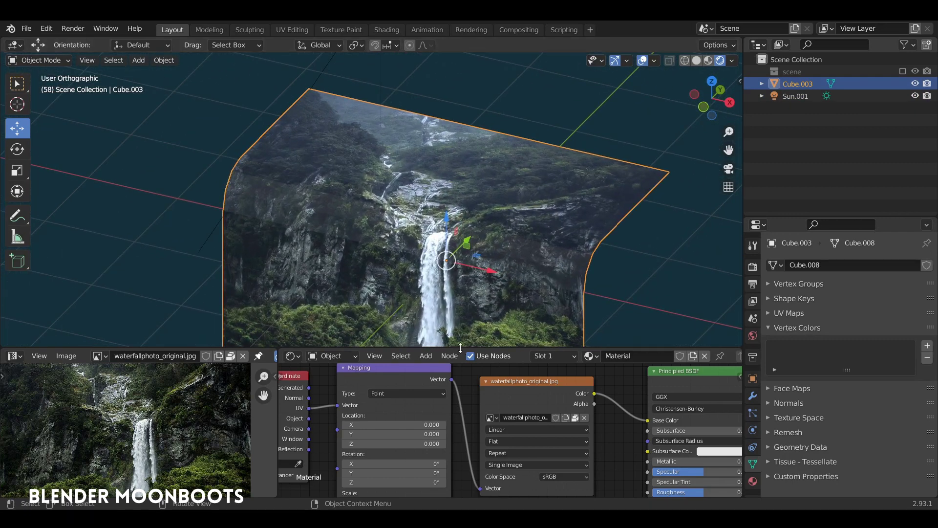
{"action": "left_click_drag", "start_coordinate": [461, 348], "coordinate": [461, 289]}
{"action": "middle_click_drag", "start_coordinate": [459, 244], "coordinate": [402, 221], "text": "shift"}
{"action": "middle_click_drag", "start_coordinate": [612, 309], "coordinate": [490, 314]}
{"action": "key", "text": "BackSpace"}
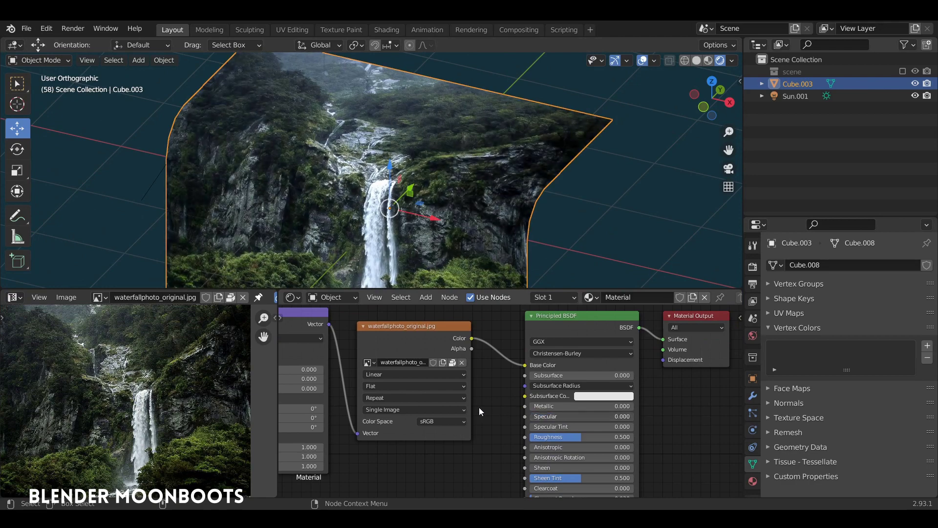
Step: Orbit to a frontal view of the cliff and enter Edit Mode on Cube.003
{"action": "mouse_move", "coordinate": [463, 252]}
{"action": "middle_mouse_down"}
{"action": "mouse_move", "coordinate": [461, 187]}
{"action": "mouse_move", "coordinate": [459, 213]}
{"action": "middle_mouse_up"}
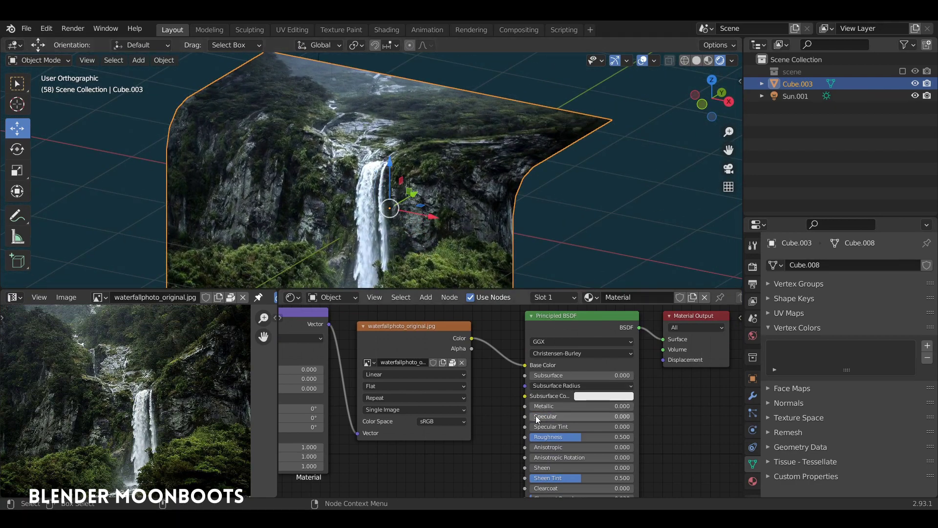
{"action": "mouse_move", "coordinate": [489, 235]}
{"action": "middle_mouse_down"}
{"action": "mouse_move", "coordinate": [503, 219]}
{"action": "mouse_move", "coordinate": [498, 206]}
{"action": "middle_mouse_up"}
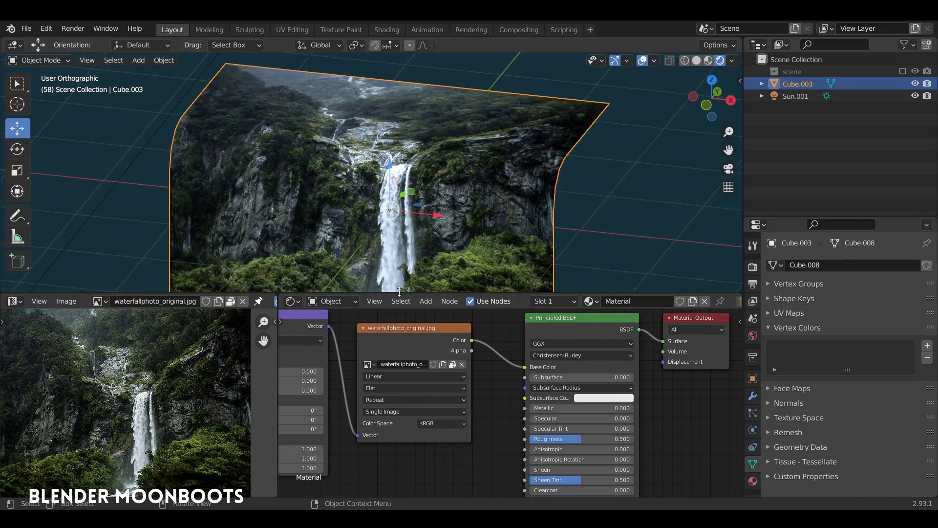
{"action": "left_click_drag", "start_coordinate": [398, 292], "coordinate": [391, 366]}
{"action": "middle_click_drag", "start_coordinate": [382, 330], "coordinate": [430, 265]}
{"action": "mouse_move", "coordinate": [453, 215]}
{"action": "middle_mouse_down"}
{"action": "mouse_move", "coordinate": [490, 225]}
{"action": "mouse_move", "coordinate": [480, 221]}
{"action": "mouse_move", "coordinate": [562, 162]}
{"action": "middle_mouse_up"}
{"action": "key", "text": "Tab"}
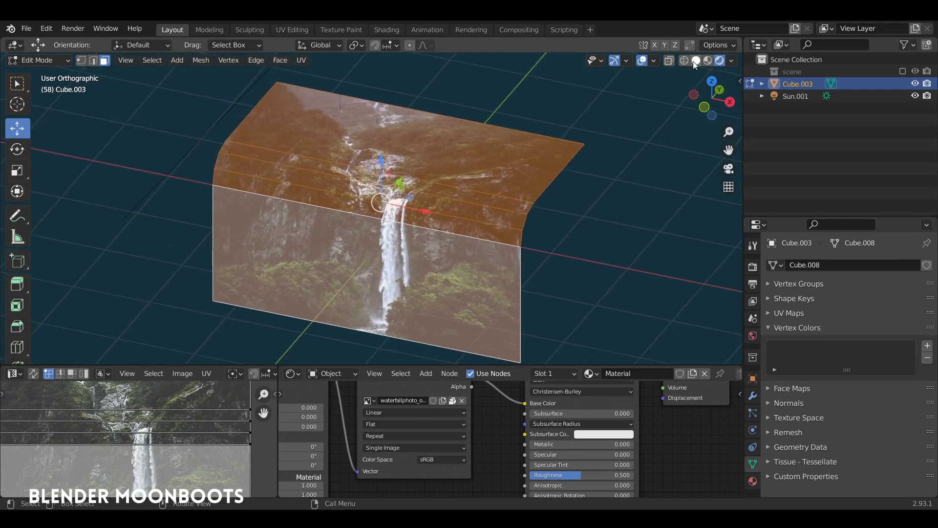
Step: In Solid shading, add 20 vertical loop cuts across the cliff sheet's width
{"action": "left_click", "coordinate": [695, 60]}
{"action": "key", "text": "Tab"}
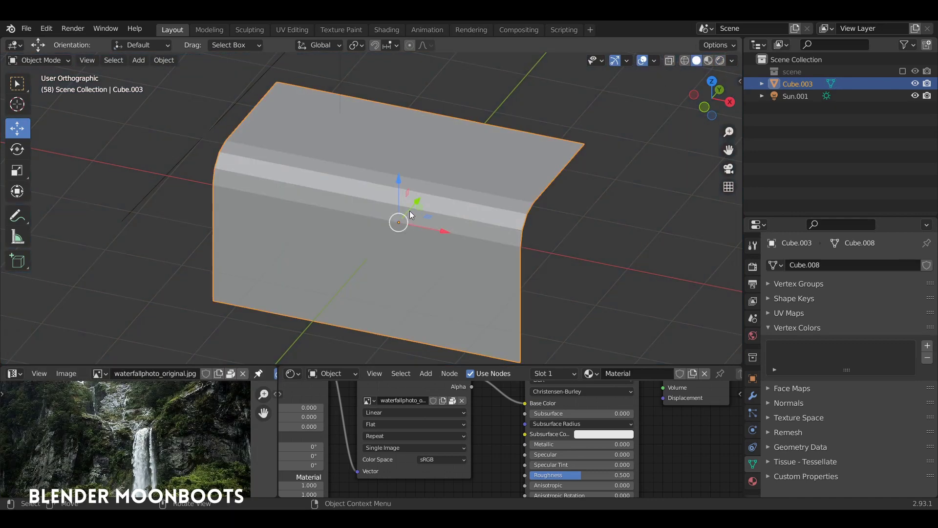
{"action": "key", "text": "Tab"}
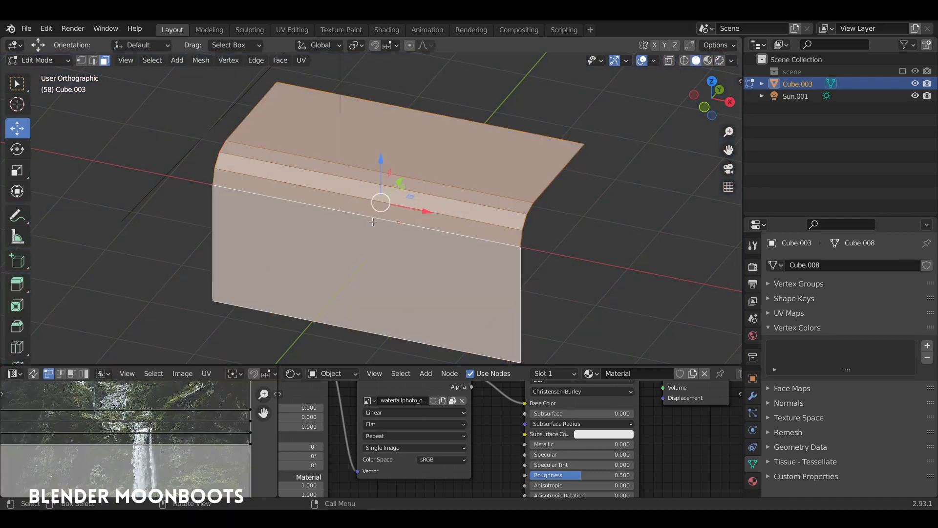
{"action": "key", "text": "ctrl+r"}
{"action": "scroll", "coordinate": [378, 221], "scroll_direction": "up", "scroll_amount": 1}
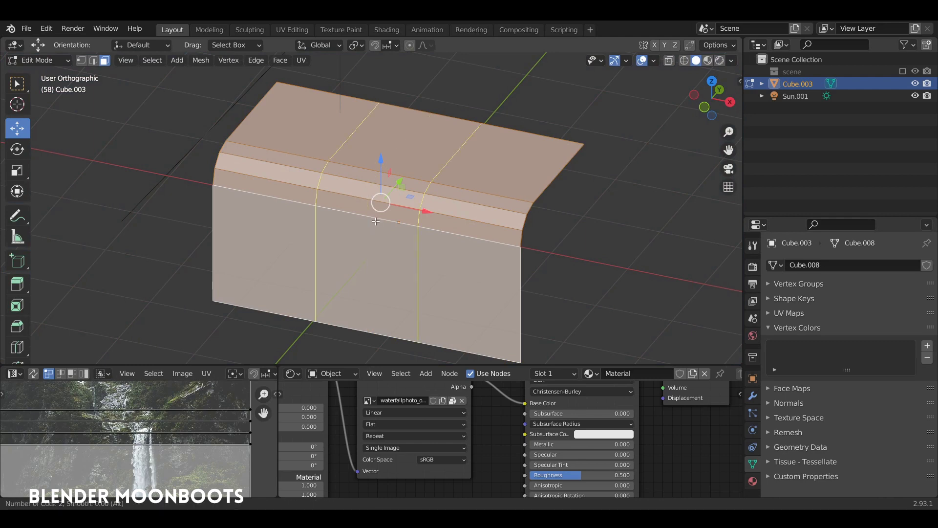
{"action": "scroll", "coordinate": [376, 222], "scroll_direction": "up", "scroll_amount": 3}
{"action": "scroll", "coordinate": [375, 223], "scroll_direction": "up", "scroll_amount": 3}
{"action": "scroll", "coordinate": [375, 225], "scroll_direction": "up", "scroll_amount": 3}
{"action": "scroll", "coordinate": [375, 224], "scroll_direction": "up", "scroll_amount": 3}
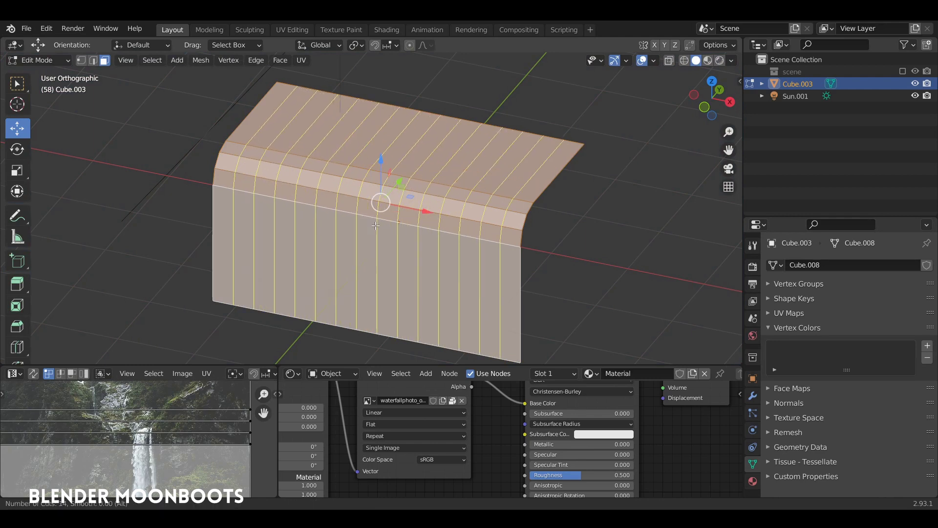
{"action": "scroll", "coordinate": [375, 225], "scroll_direction": "up", "scroll_amount": 2}
{"action": "scroll", "coordinate": [376, 227], "scroll_direction": "up", "scroll_amount": 2}
{"action": "scroll", "coordinate": [376, 227], "scroll_direction": "up", "scroll_amount": 2}
{"action": "left_click", "coordinate": [375, 228]}
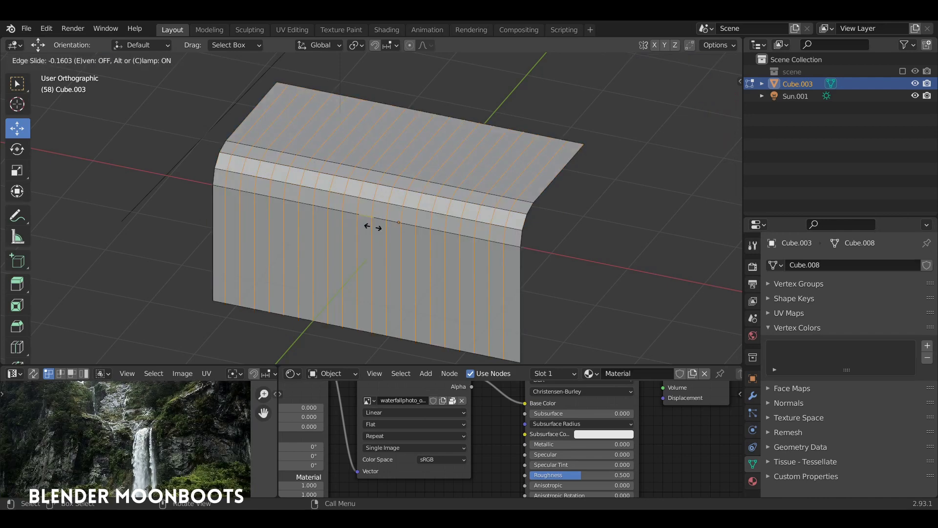
{"action": "right_click", "coordinate": [377, 227]}
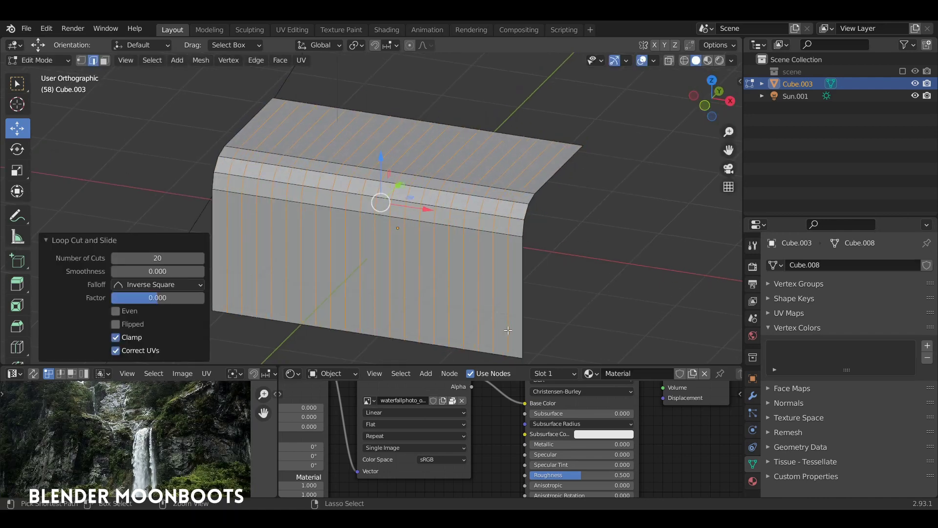
Step: Add horizontal loop cuts across the cliff's front face without sliding them
{"action": "key", "text": "ctrl+r"}
{"action": "scroll", "coordinate": [513, 324], "scroll_direction": "up", "scroll_amount": 3}
{"action": "scroll", "coordinate": [512, 324], "scroll_direction": "up", "scroll_amount": 2}
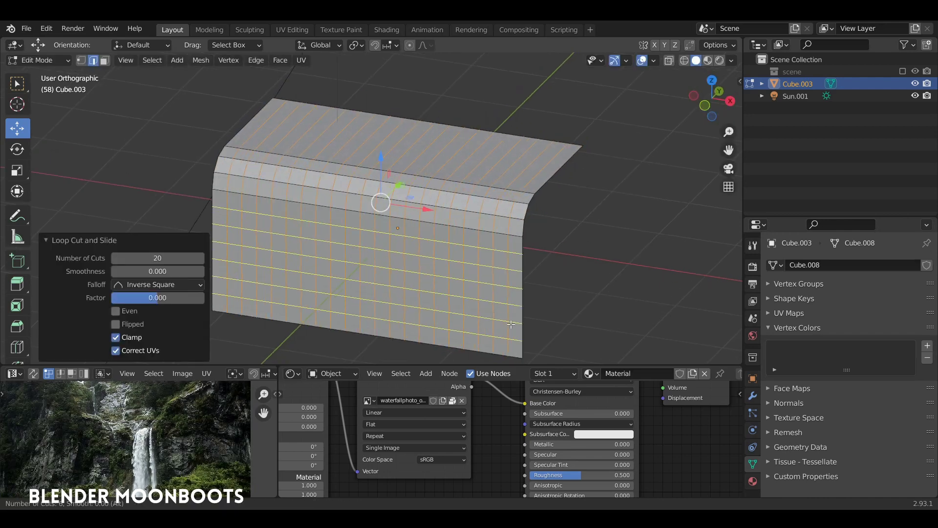
{"action": "scroll", "coordinate": [510, 325], "scroll_direction": "up", "scroll_amount": 1}
{"action": "scroll", "coordinate": [509, 325], "scroll_direction": "up", "scroll_amount": 1}
{"action": "left_click", "coordinate": [510, 325]}
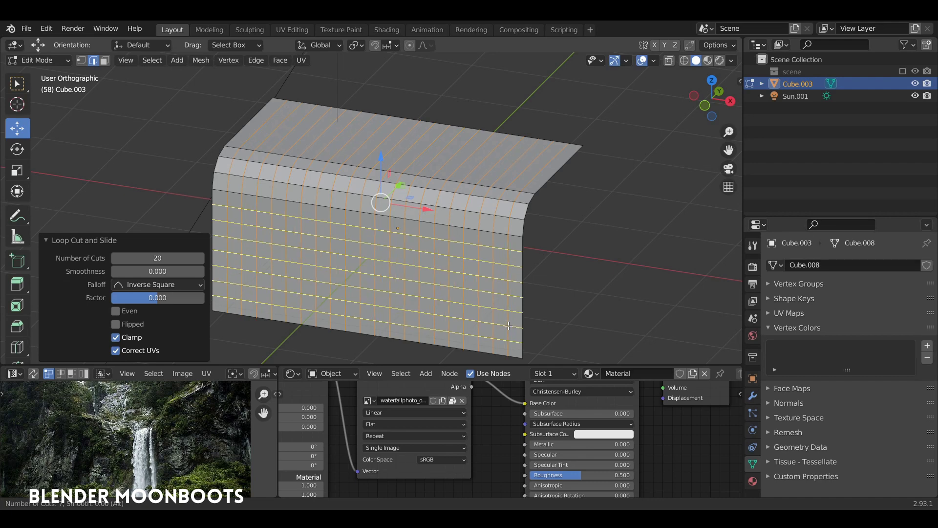
{"action": "right_click", "coordinate": [500, 314]}
Step: Add horizontal loop cuts across the top face, then select the whole mesh
{"action": "middle_click_drag", "start_coordinate": [499, 315], "coordinate": [540, 209]}
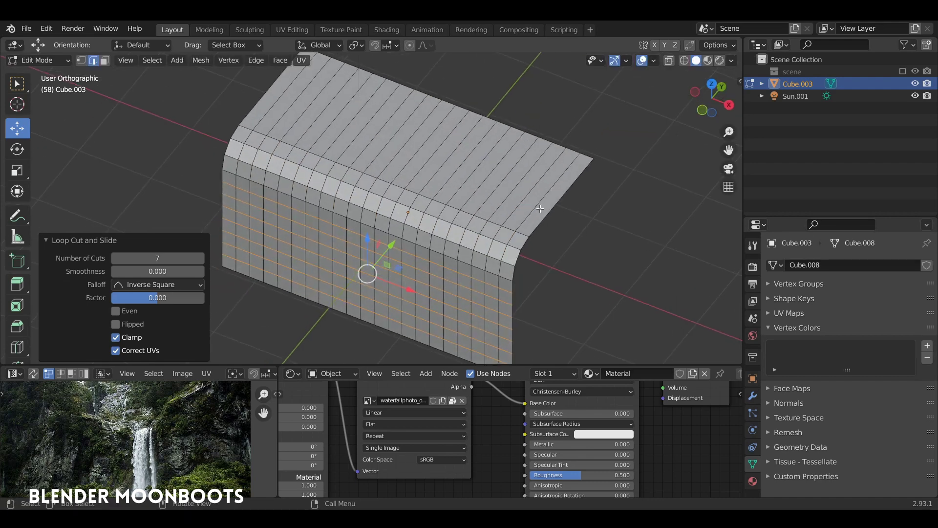
{"action": "key", "text": "ctrl+r"}
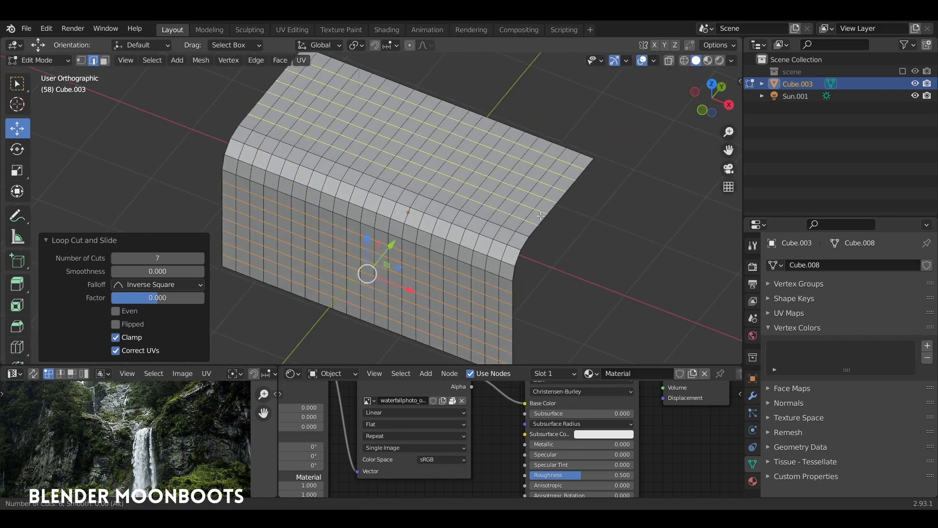
{"action": "left_click", "coordinate": [540, 216]}
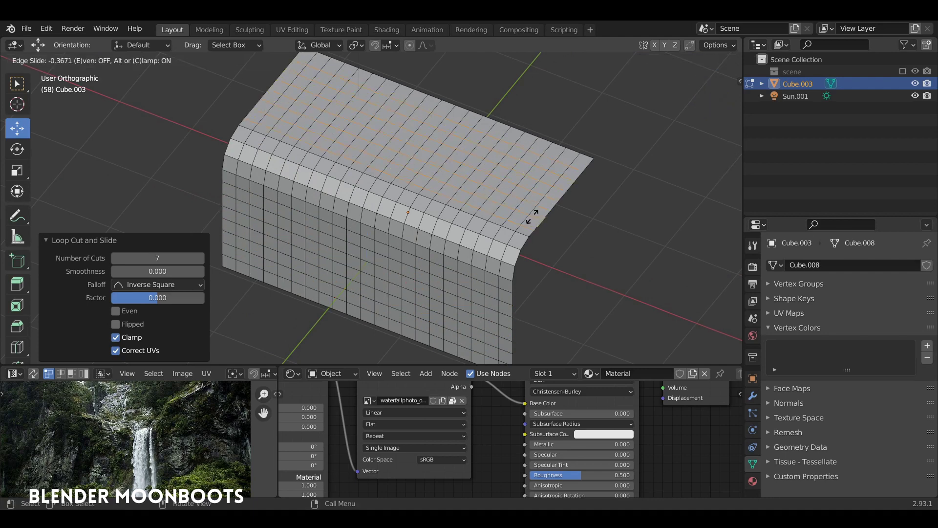
{"action": "right_click", "coordinate": [540, 216]}
{"action": "key", "text": "a"}
{"action": "middle_click_drag", "start_coordinate": [483, 192], "coordinate": [483, 185]}
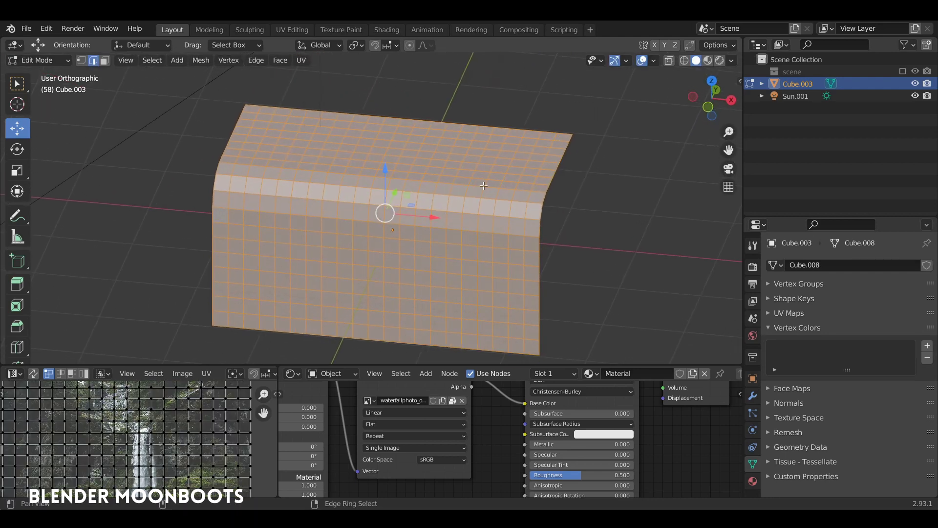
Step: Subdivide the whole cliff sheet again and set the subdivision smoothness to 0.55
{"action": "right_click", "coordinate": [440, 162]}
{"action": "left_click", "coordinate": [417, 141]}
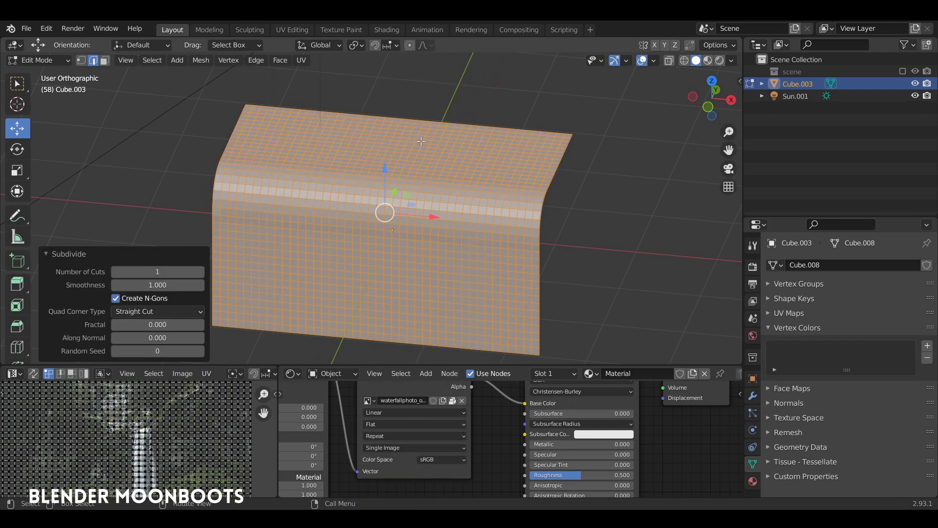
{"action": "middle_click_drag", "start_coordinate": [199, 224], "coordinate": [174, 264]}
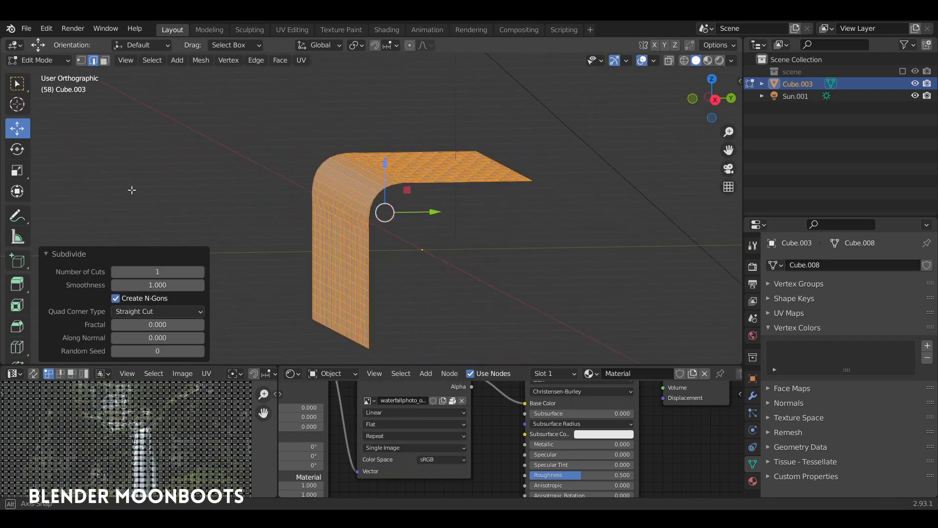
{"action": "left_click_drag", "start_coordinate": [199, 289], "coordinate": [182, 288]}
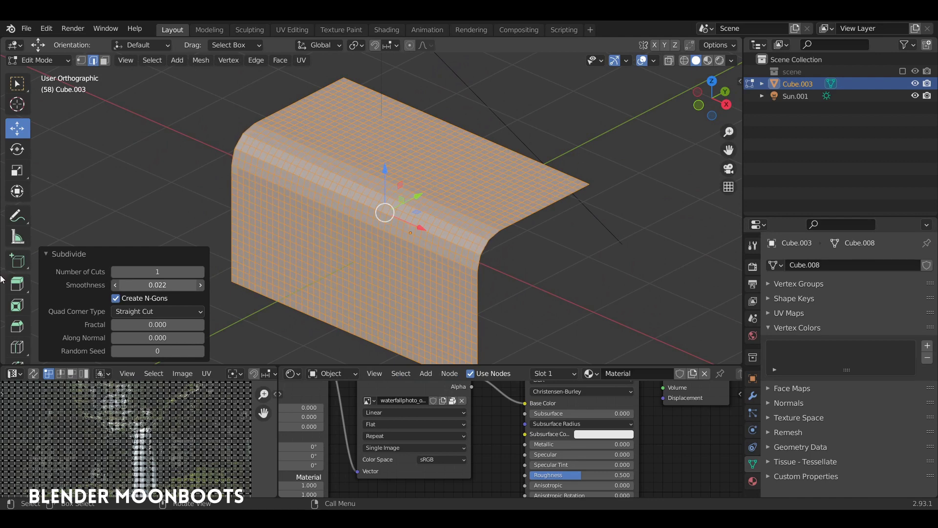
{"action": "middle_click_drag", "start_coordinate": [3, 280], "coordinate": [304, 180]}
{"action": "left_click", "coordinate": [197, 282]}
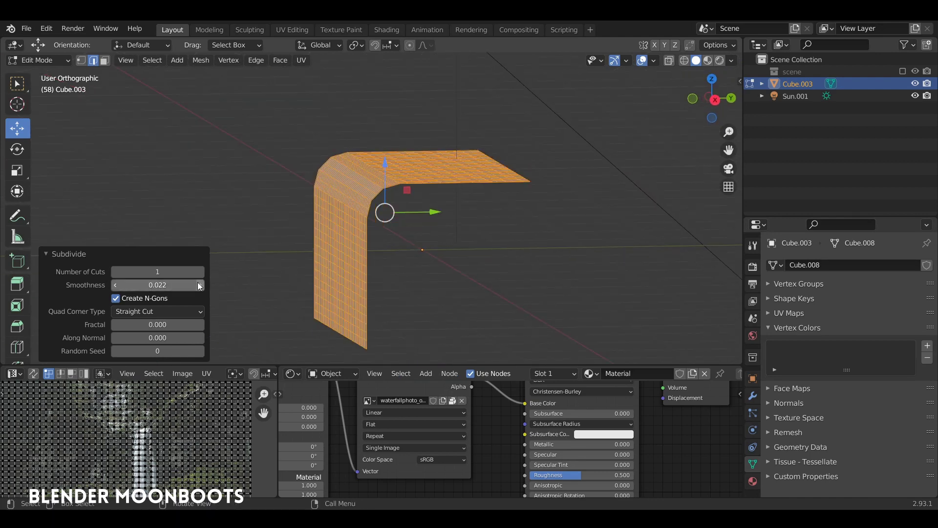
{"action": "type", "text": "0.55"}
{"action": "key", "text": "Return"}
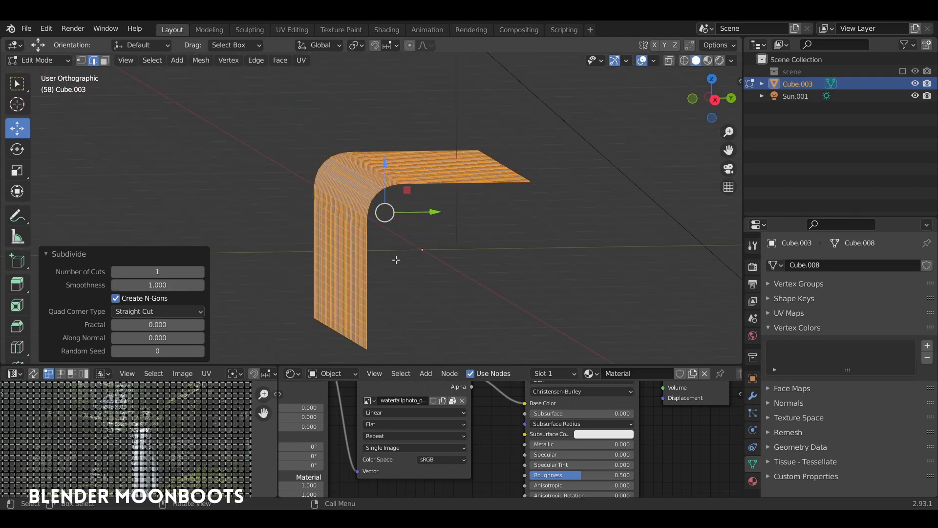
Step: Raise the subdivision cuts for a denser grid, then return to Object Mode
{"action": "left_click", "coordinate": [201, 272]}
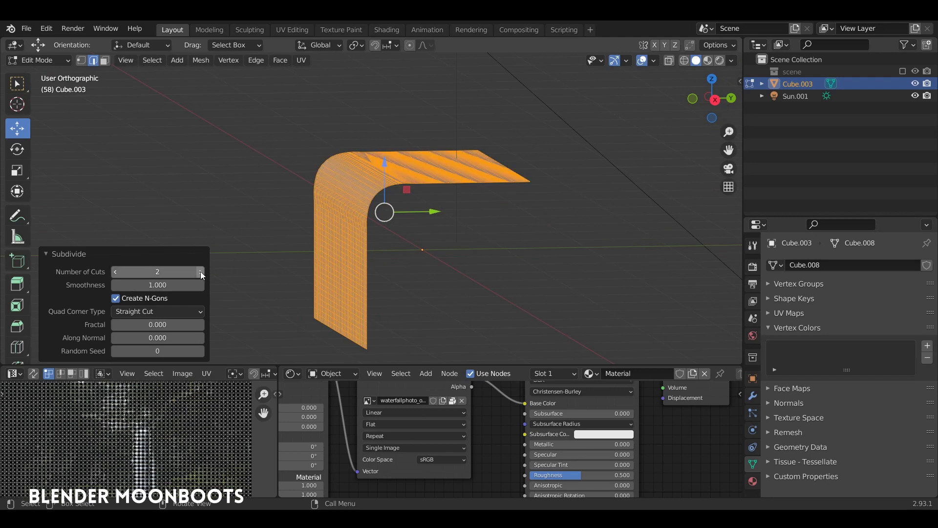
{"action": "left_click", "coordinate": [201, 272]}
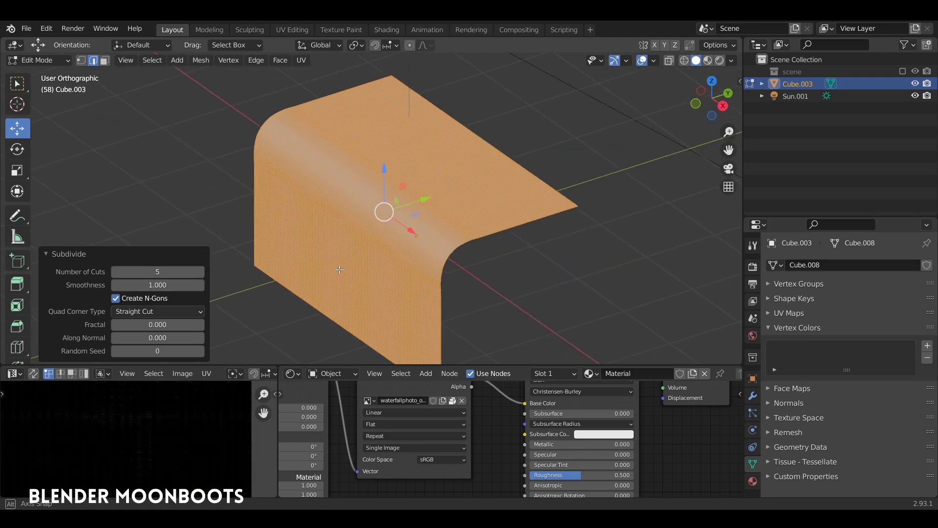
{"action": "middle_click_drag", "start_coordinate": [254, 234], "coordinate": [216, 226]}
{"action": "left_click", "coordinate": [199, 271]}
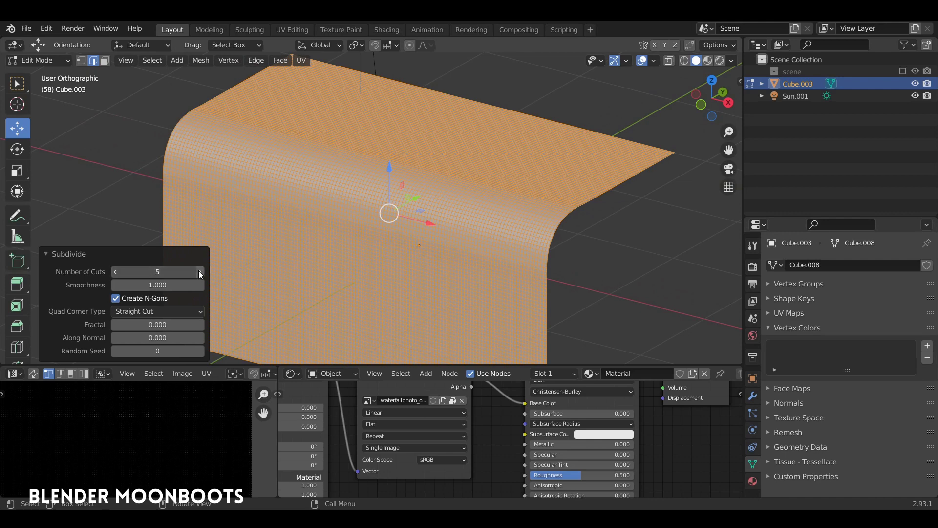
{"action": "middle_click_drag", "start_coordinate": [198, 269], "coordinate": [318, 225]}
{"action": "key", "text": "Tab"}
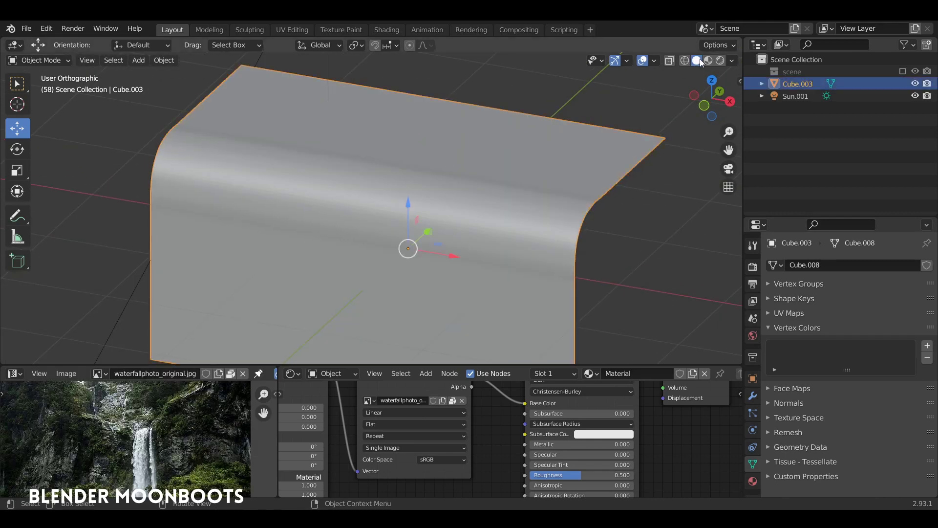
Step: Show the cliff in Rendered shading and enter Sculpt Mode with a first stroke
{"action": "key", "text": "z"}
{"action": "key", "text": "ctrl+Tab"}
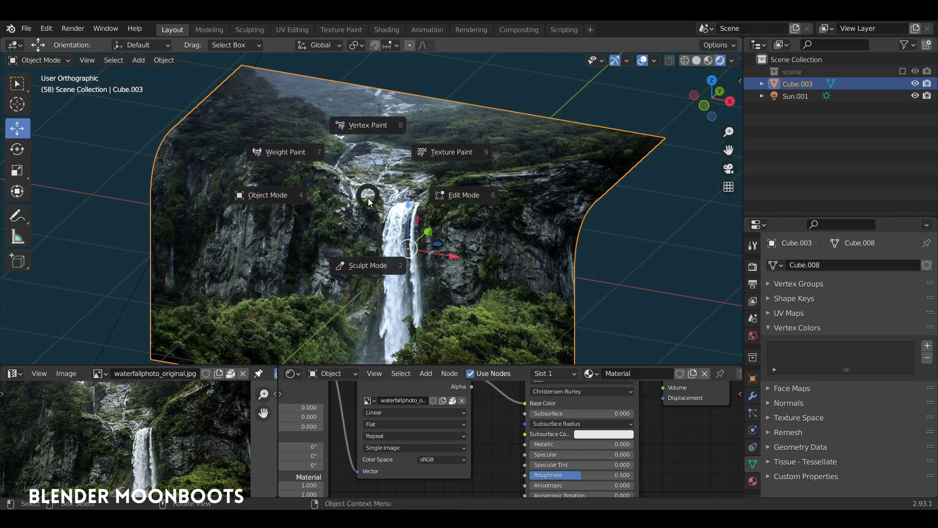
{"action": "left_click", "coordinate": [353, 265]}
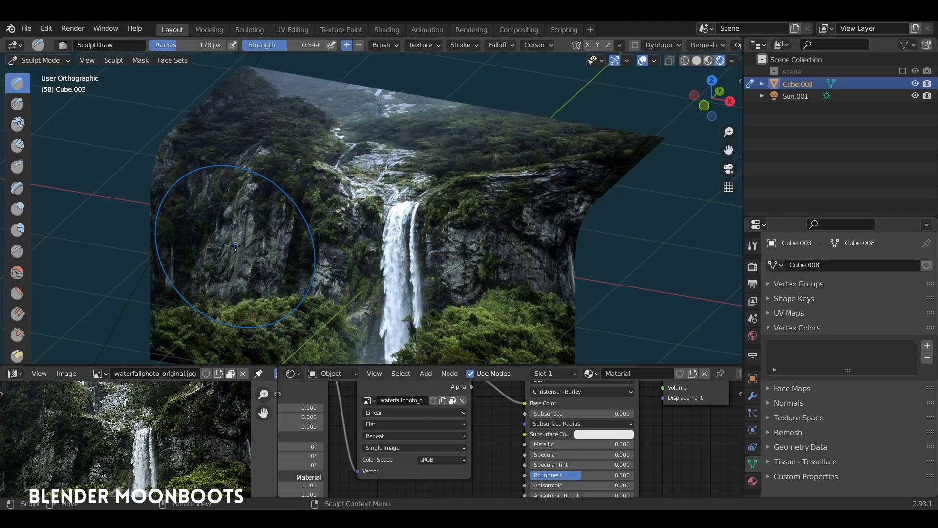
{"action": "mouse_move", "coordinate": [232, 223]}
{"action": "left_mouse_down"}
{"action": "mouse_move", "coordinate": [243, 266]}
{"action": "mouse_move", "coordinate": [314, 242]}
{"action": "left_mouse_up"}
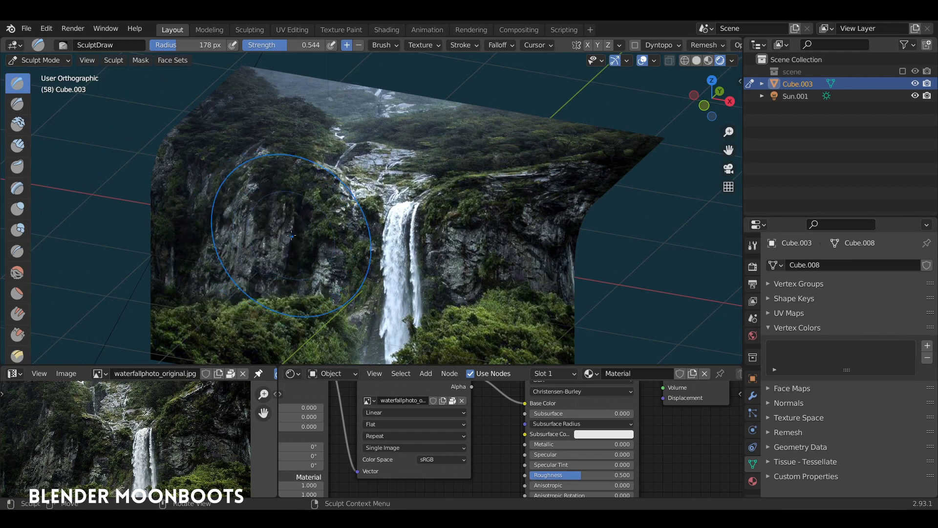
Step: Set the Draw brush to radius 81 px and strength 0.6
{"action": "key", "text": "f"}
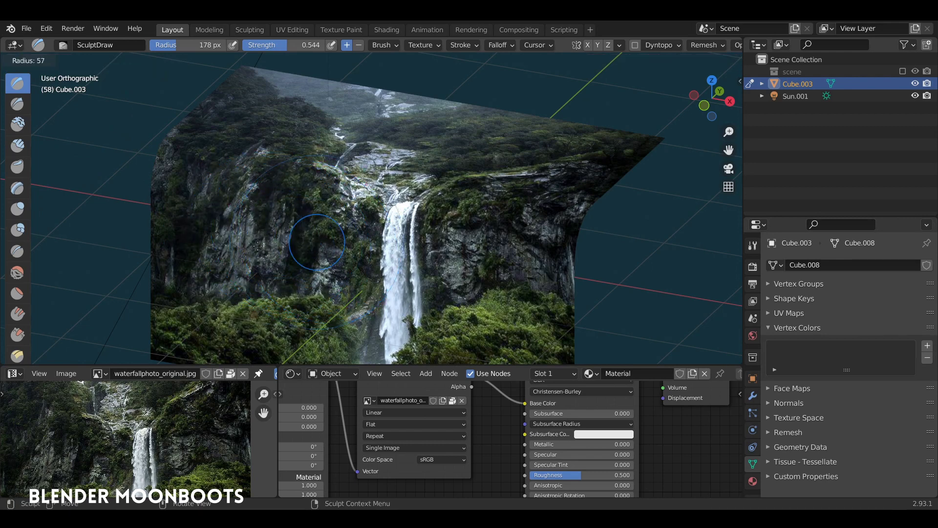
{"action": "left_click", "coordinate": [269, 246]}
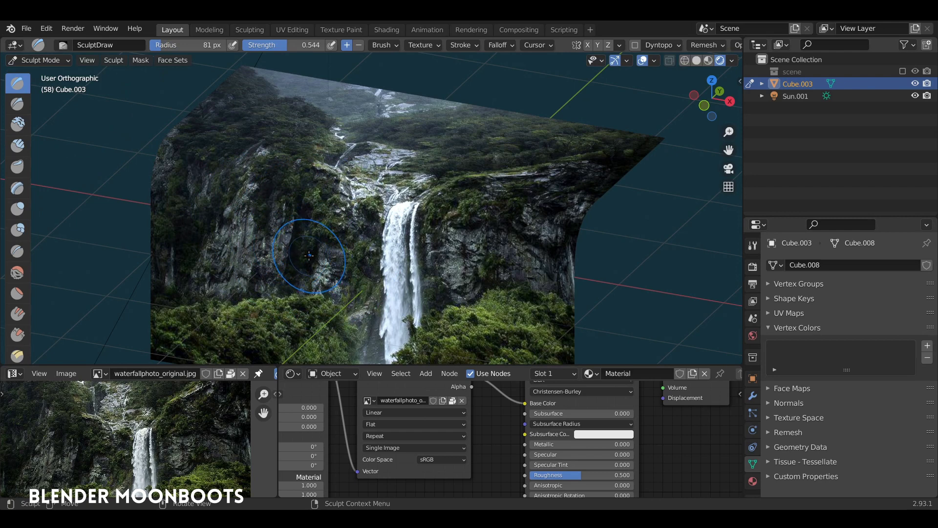
{"action": "key", "text": "shift+f"}
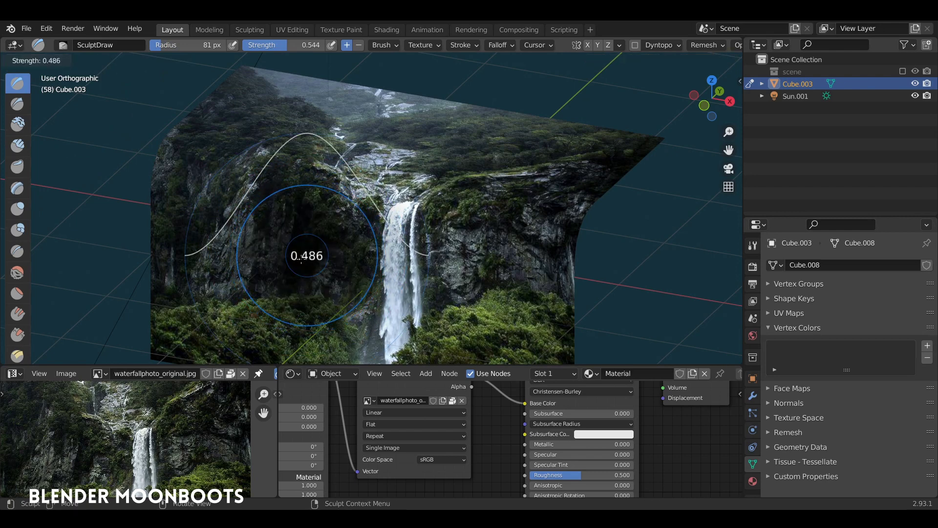
{"action": "left_click", "coordinate": [299, 259]}
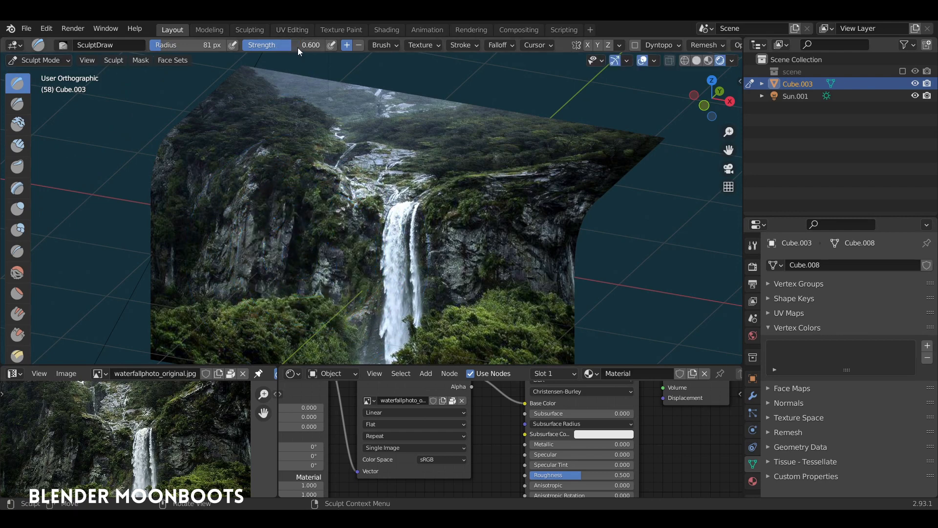
{"action": "middle_click_drag", "start_coordinate": [313, 51], "coordinate": [310, 341]}
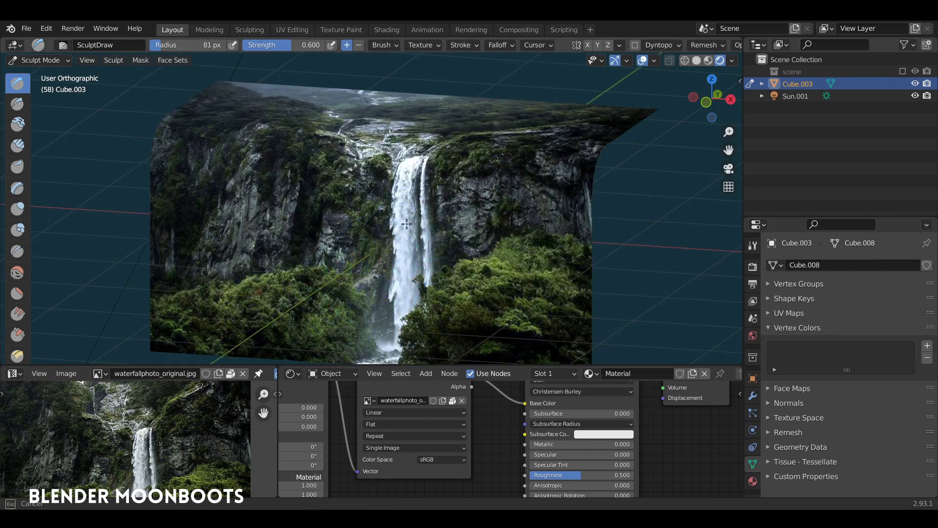
{"action": "middle_click_drag", "start_coordinate": [418, 188], "coordinate": [415, 233]}
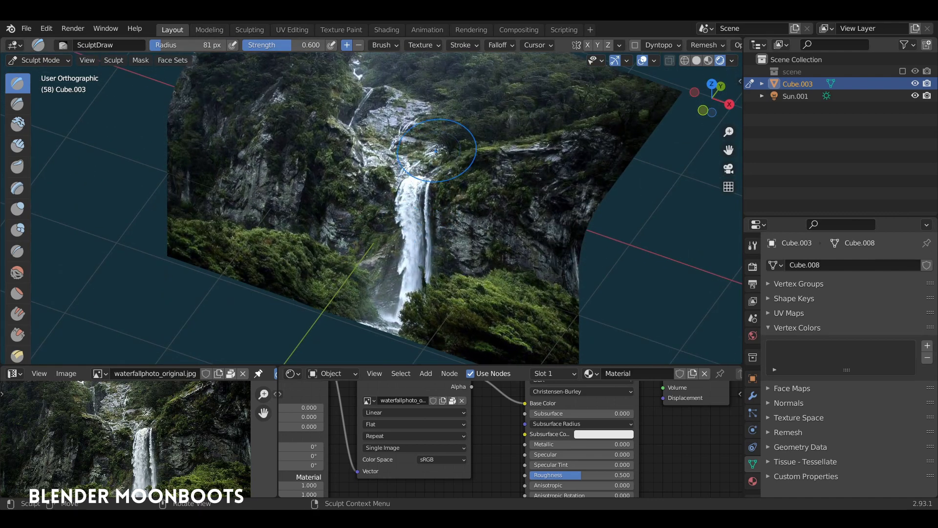
{"action": "mouse_move", "coordinate": [392, 172]}
{"action": "middle_mouse_down"}
{"action": "mouse_move", "coordinate": [380, 247]}
{"action": "mouse_move", "coordinate": [351, 254]}
{"action": "middle_mouse_up"}
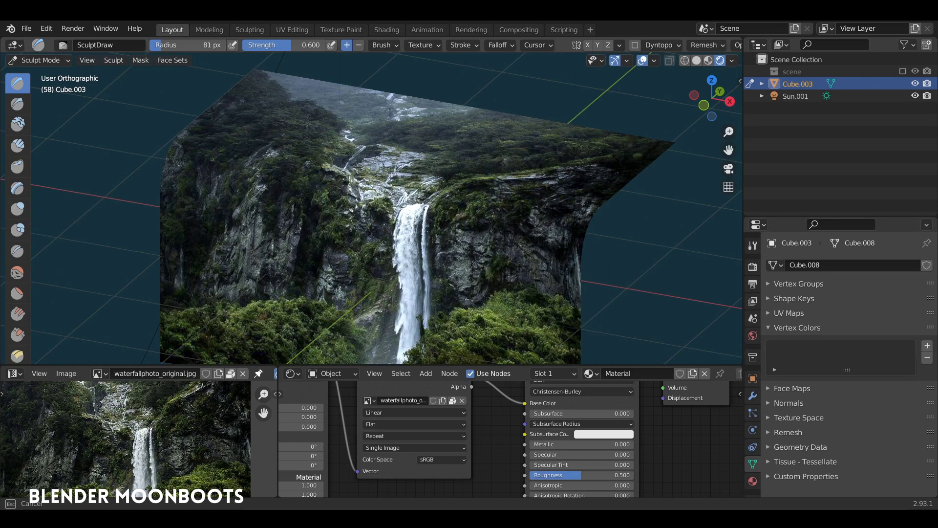
{"action": "middle_click_drag", "start_coordinate": [487, 328], "coordinate": [318, 313]}
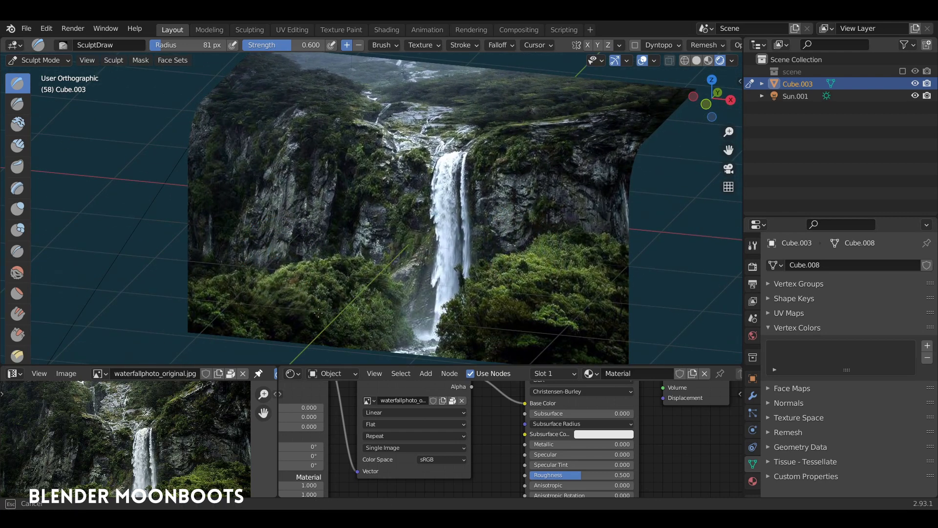
{"action": "middle_click_drag", "start_coordinate": [359, 181], "coordinate": [492, 294]}
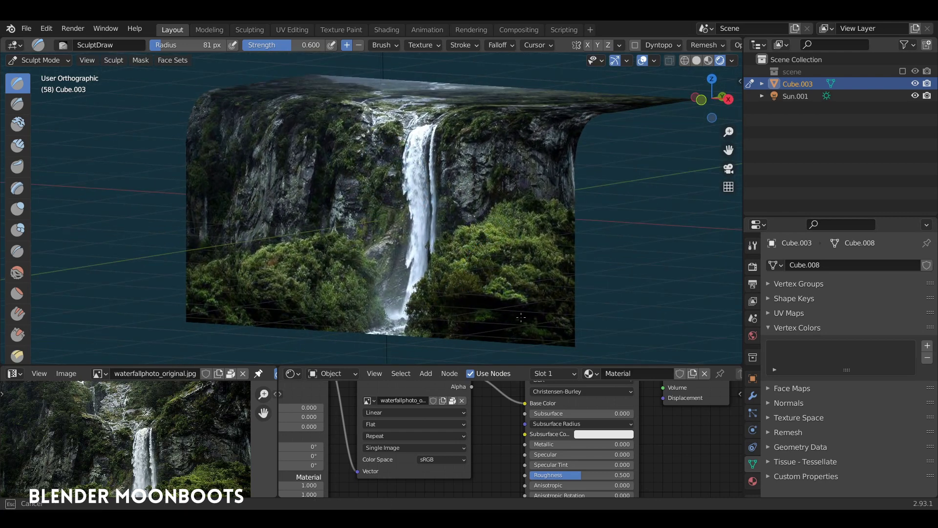
{"action": "middle_click_drag", "start_coordinate": [491, 217], "coordinate": [370, 191]}
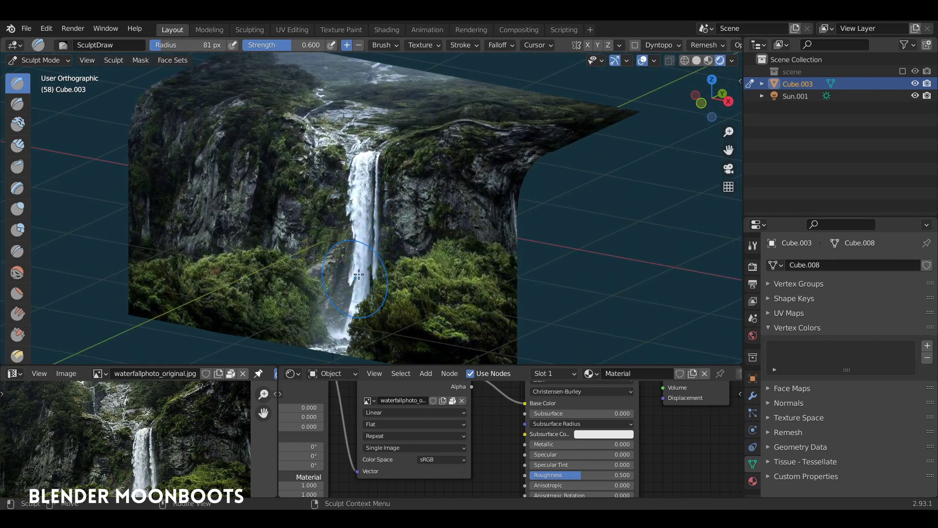
{"action": "middle_click_drag", "start_coordinate": [358, 275], "coordinate": [359, 229]}
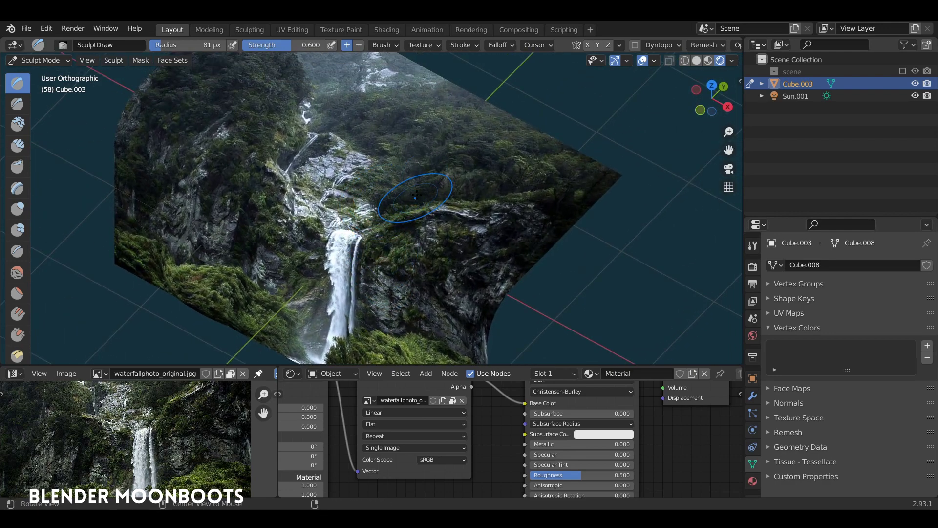
{"action": "middle_click_drag", "start_coordinate": [416, 195], "coordinate": [419, 155]}
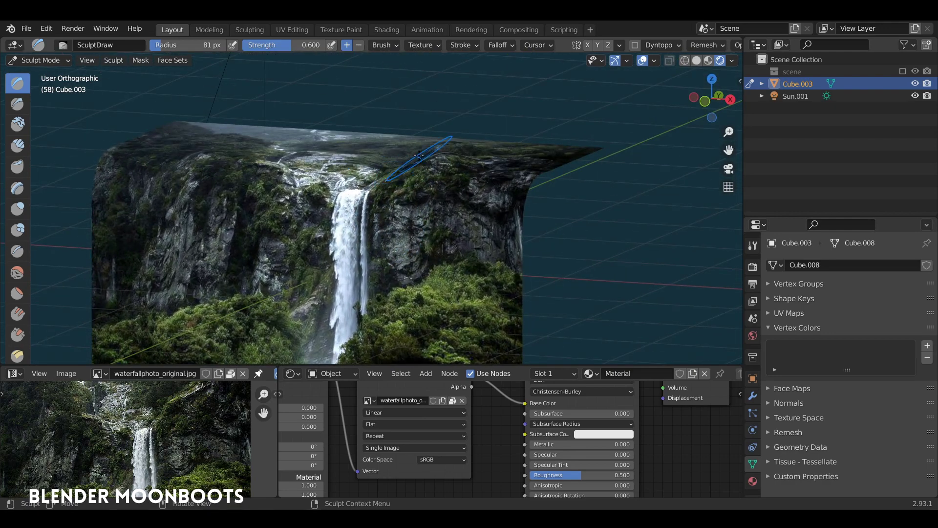
{"action": "middle_click_drag", "start_coordinate": [372, 230], "coordinate": [345, 243]}
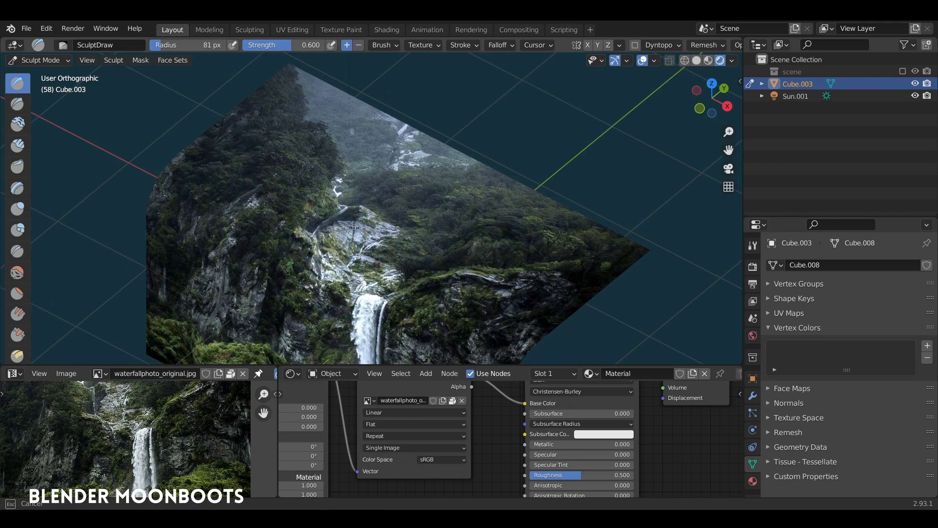
{"action": "mouse_move", "coordinate": [272, 284]}
{"action": "middle_mouse_down"}
{"action": "mouse_move", "coordinate": [279, 219]}
{"action": "mouse_move", "coordinate": [229, 229]}
{"action": "middle_mouse_up"}
{"action": "mouse_move", "coordinate": [211, 289]}
{"action": "middle_mouse_down"}
{"action": "mouse_move", "coordinate": [376, 262]}
{"action": "mouse_move", "coordinate": [421, 239]}
{"action": "middle_mouse_up"}
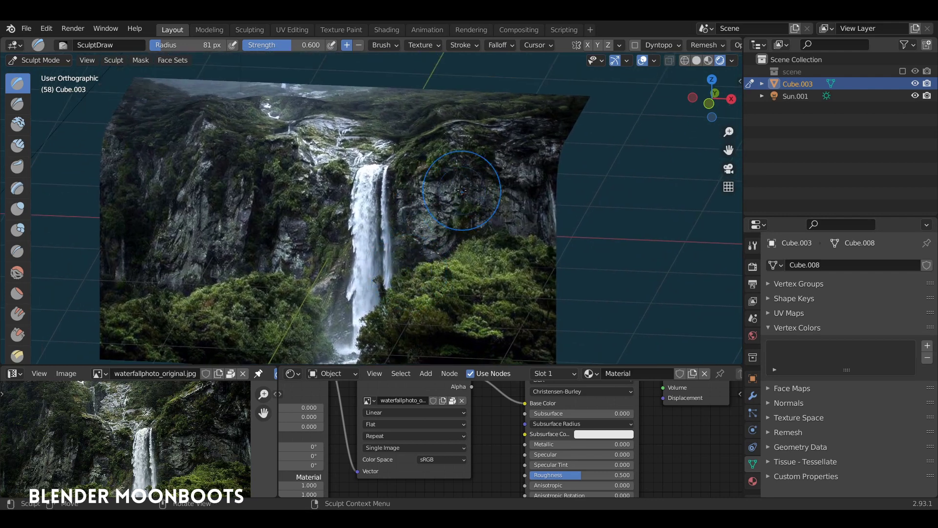
Step: Switch to Texture Paint with the Clone brush and frame the waterfall frontally
{"action": "key", "text": "ctrl+Tab"}
{"action": "left_click", "coordinate": [526, 167]}
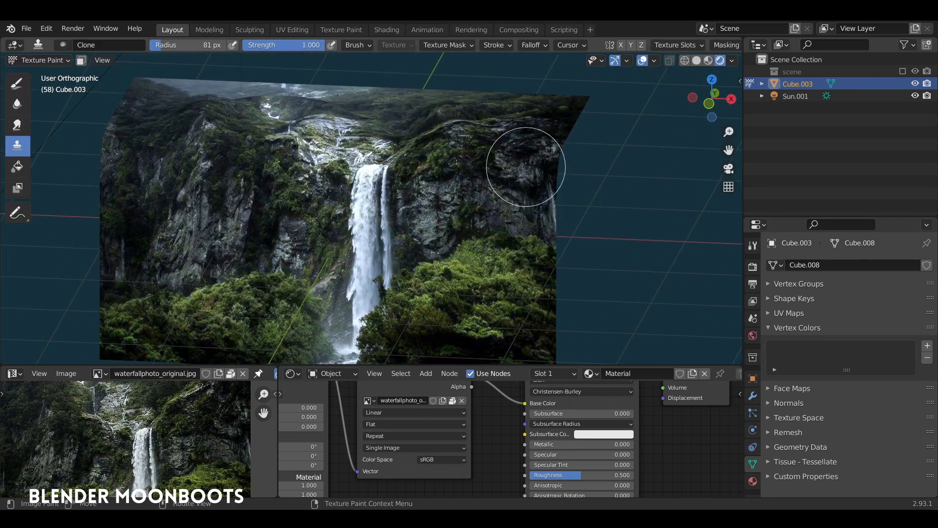
{"action": "mouse_move", "coordinate": [526, 166]}
{"action": "middle_mouse_down"}
{"action": "mouse_move", "coordinate": [450, 157]}
{"action": "mouse_move", "coordinate": [375, 198]}
{"action": "middle_mouse_up"}
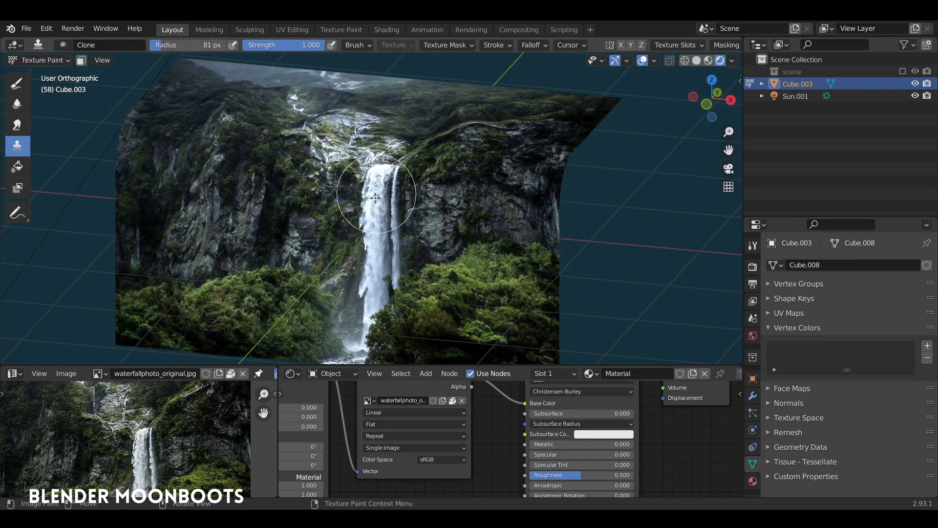
{"action": "scroll", "coordinate": [388, 223], "scroll_direction": "up", "scroll_amount": 3}
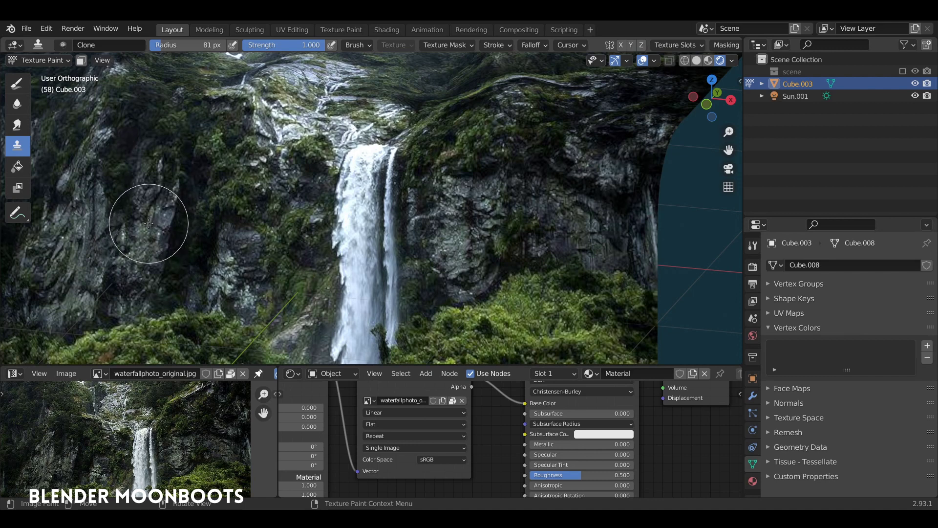
{"action": "middle_click_drag", "start_coordinate": [178, 215], "coordinate": [251, 209], "text": "shift"}
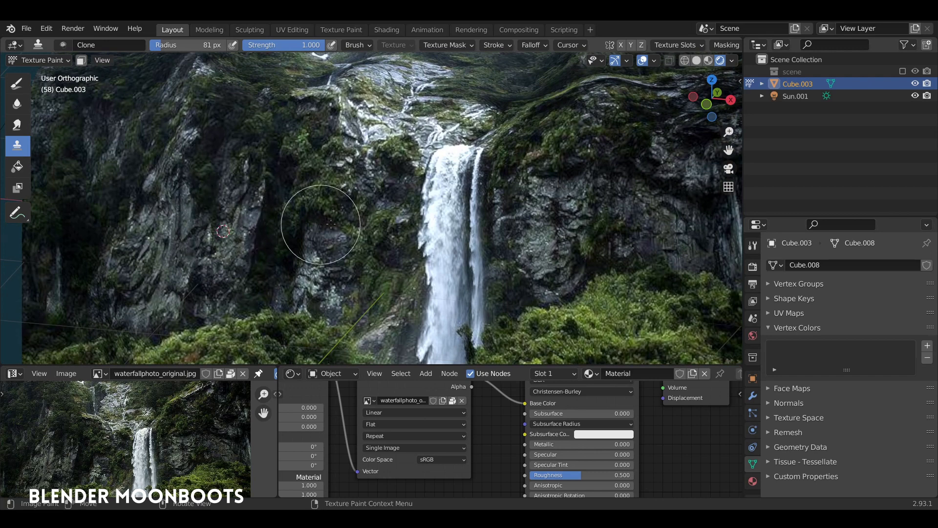
Step: Clone rock over the waterfall from its top down to the lower falls
{"action": "middle_click_drag", "start_coordinate": [414, 195], "coordinate": [391, 166], "text": "shift"}
{"action": "mouse_move", "coordinate": [406, 220]}
{"action": "left_mouse_down"}
{"action": "mouse_move", "coordinate": [430, 161]}
{"action": "mouse_move", "coordinate": [409, 256]}
{"action": "mouse_move", "coordinate": [423, 272]}
{"action": "mouse_move", "coordinate": [411, 315]}
{"action": "mouse_move", "coordinate": [433, 319]}
{"action": "left_mouse_up"}
{"action": "middle_click_drag", "start_coordinate": [433, 319], "coordinate": [429, 293], "text": "shift"}
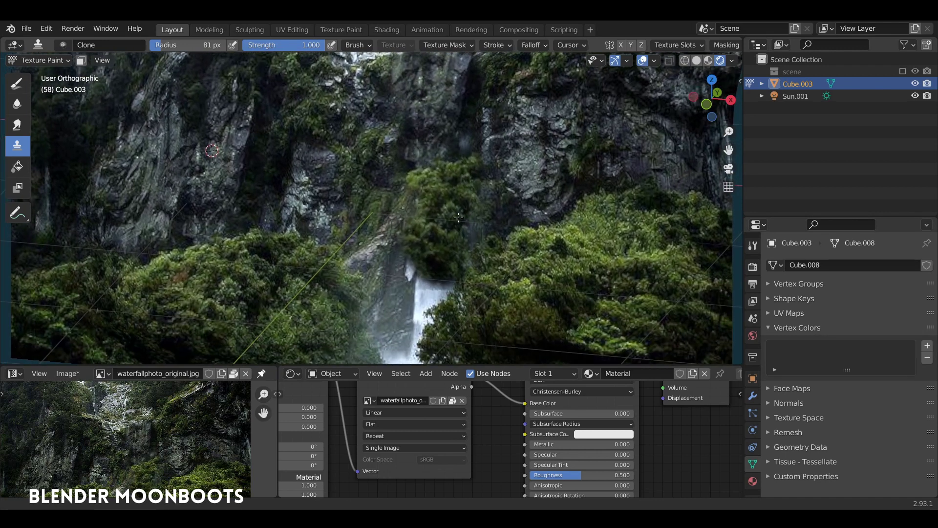
{"action": "mouse_move", "coordinate": [429, 293]}
{"action": "left_mouse_down"}
{"action": "mouse_move", "coordinate": [415, 299]}
{"action": "mouse_move", "coordinate": [358, 199]}
{"action": "left_mouse_up"}
{"action": "middle_click_drag", "start_coordinate": [357, 199], "coordinate": [364, 147], "text": "shift"}
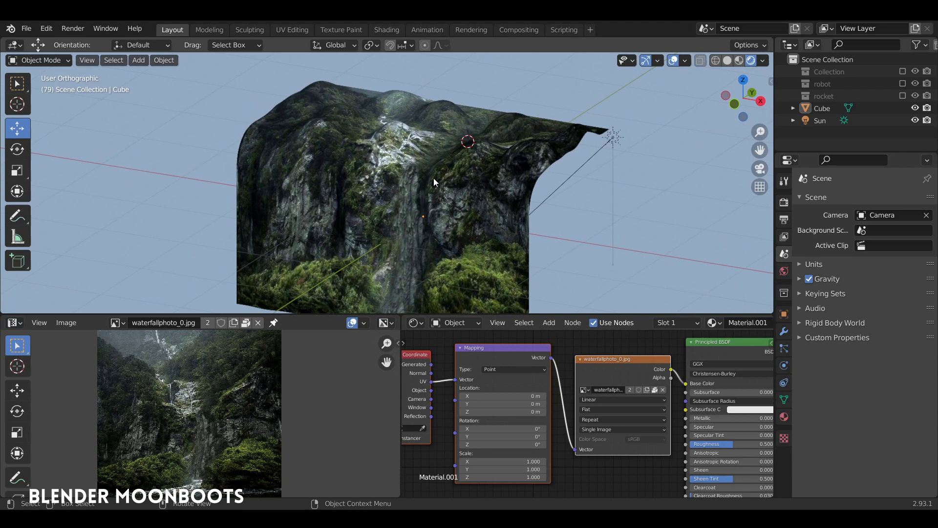
{"action": "middle_click_drag", "start_coordinate": [434, 182], "coordinate": [419, 194]}
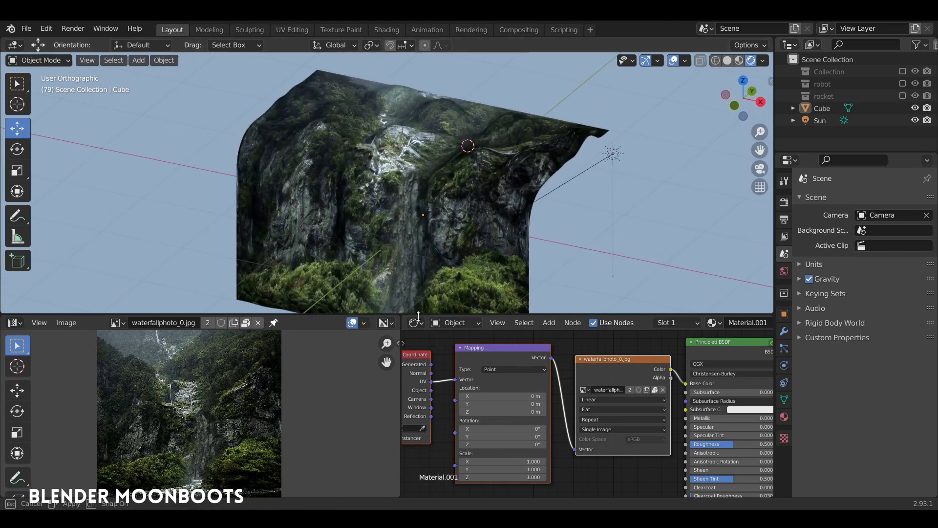
Step: Enlarge the 3D view and switch it to Solid shading around the painted cliff
{"action": "left_click_drag", "start_coordinate": [418, 314], "coordinate": [418, 362]}
{"action": "mouse_move", "coordinate": [439, 276]}
{"action": "middle_mouse_down"}
{"action": "mouse_move", "coordinate": [448, 259]}
{"action": "mouse_move", "coordinate": [430, 283]}
{"action": "middle_mouse_up"}
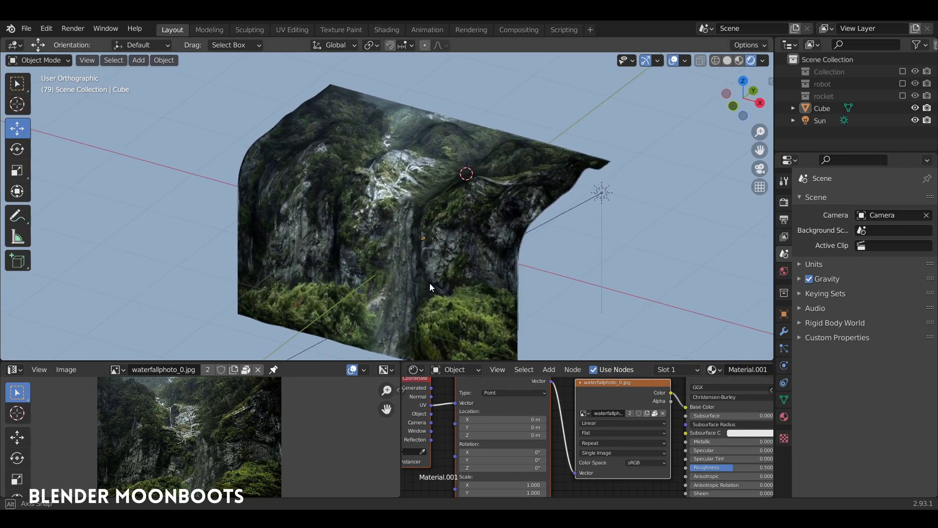
{"action": "mouse_move", "coordinate": [444, 251]}
{"action": "middle_mouse_down"}
{"action": "mouse_move", "coordinate": [519, 232]}
{"action": "mouse_move", "coordinate": [592, 146]}
{"action": "middle_mouse_up"}
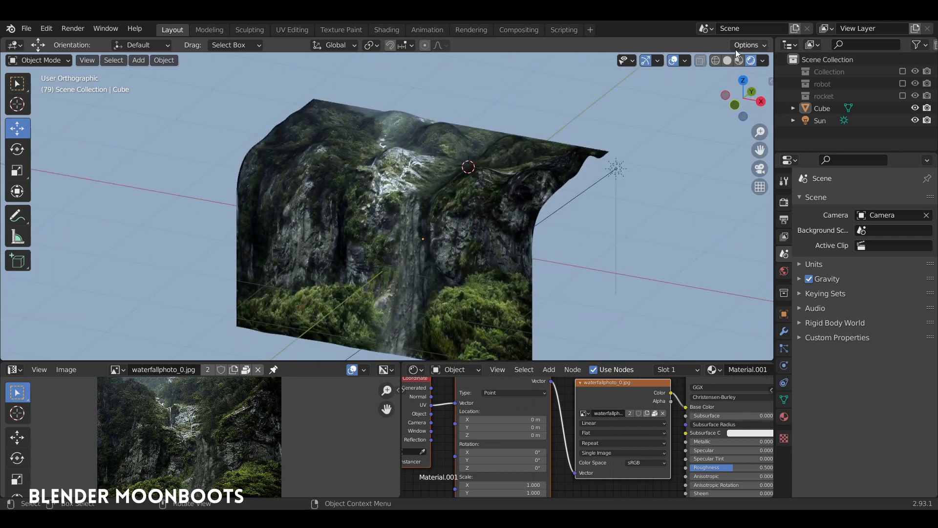
{"action": "left_click", "coordinate": [727, 60]}
{"action": "middle_click_drag", "start_coordinate": [489, 206], "coordinate": [593, 172]}
Step: Add a new cube and move it beside the cliff
{"action": "key", "text": "shift+a"}
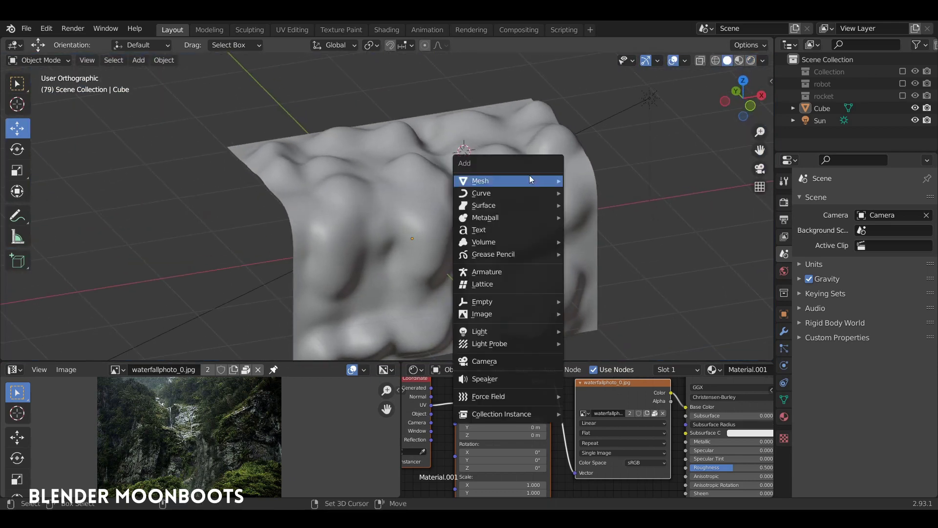
{"action": "mouse_move", "coordinate": [508, 180]}
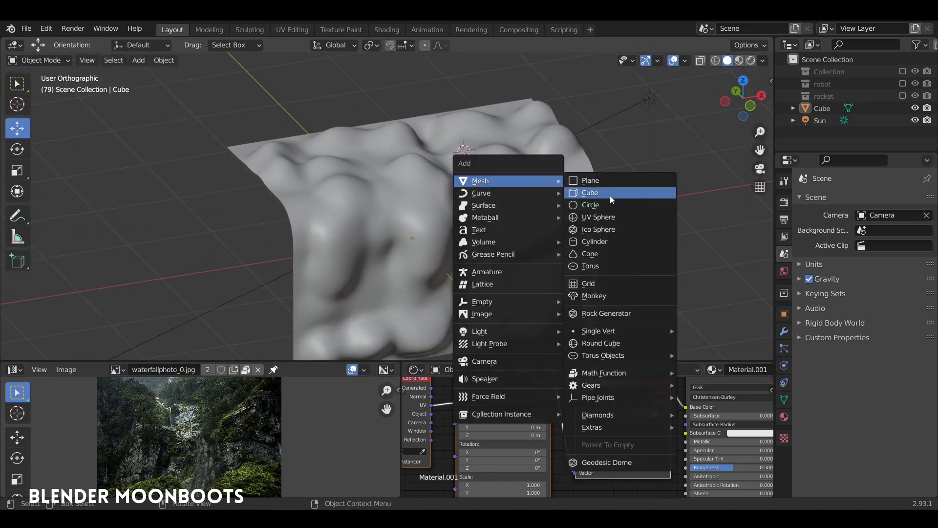
{"action": "left_click", "coordinate": [610, 195]}
{"action": "mouse_move", "coordinate": [610, 196]}
{"action": "middle_mouse_down"}
{"action": "mouse_move", "coordinate": [499, 207]}
{"action": "mouse_move", "coordinate": [504, 221]}
{"action": "middle_mouse_up"}
{"action": "key", "text": "g"}
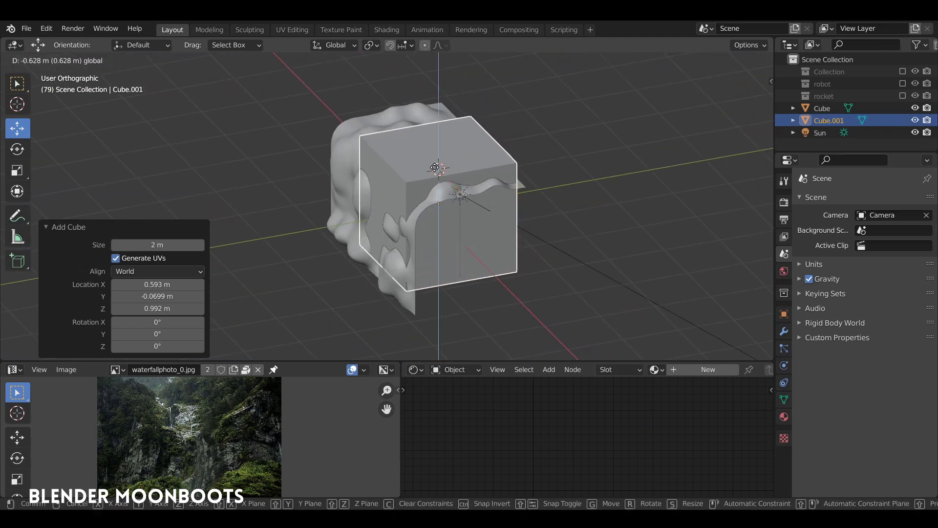
{"action": "left_click", "coordinate": [434, 167]}
{"action": "mouse_move", "coordinate": [433, 179]}
{"action": "middle_mouse_down"}
{"action": "mouse_move", "coordinate": [506, 180]}
{"action": "mouse_move", "coordinate": [512, 169]}
{"action": "mouse_move", "coordinate": [451, 181]}
{"action": "mouse_move", "coordinate": [490, 281]}
{"action": "middle_mouse_up"}
Step: Delete all but the top and front faces and bevel the fold edge into a rounded bend
{"action": "key", "text": "Tab"}
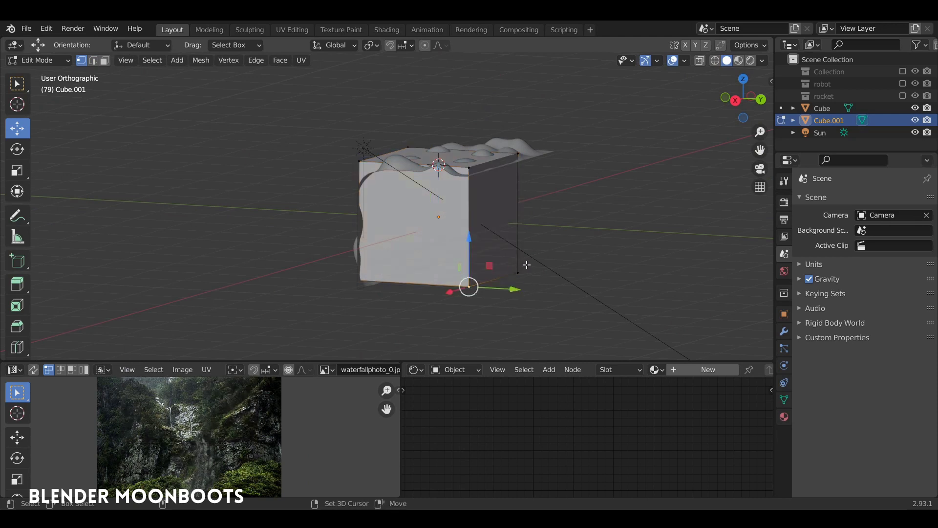
{"action": "key", "text": "x"}
{"action": "left_click", "coordinate": [524, 265]}
{"action": "mouse_move", "coordinate": [524, 265]}
{"action": "middle_mouse_down"}
{"action": "mouse_move", "coordinate": [649, 275]}
{"action": "mouse_move", "coordinate": [463, 193]}
{"action": "mouse_move", "coordinate": [409, 189]}
{"action": "middle_mouse_up"}
{"action": "left_click", "coordinate": [422, 193], "text": "alt"}
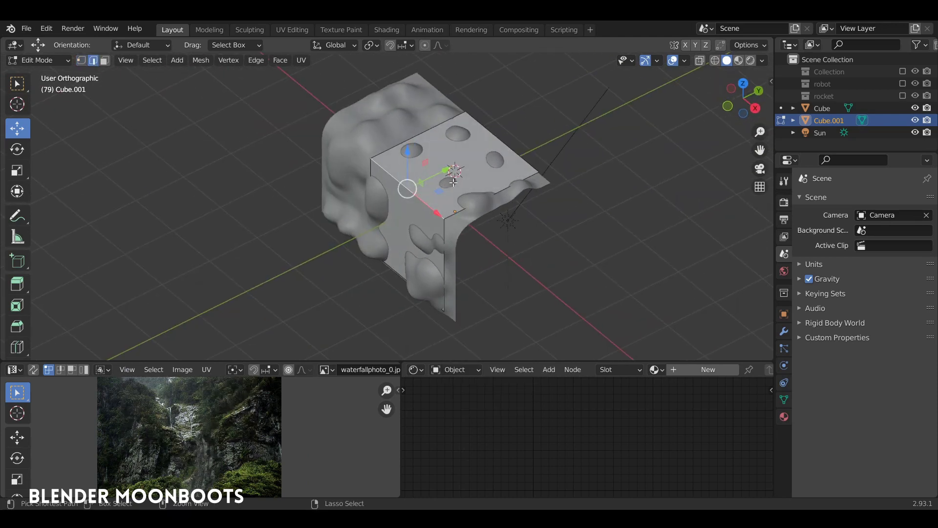
{"action": "key", "text": "ctrl+b"}
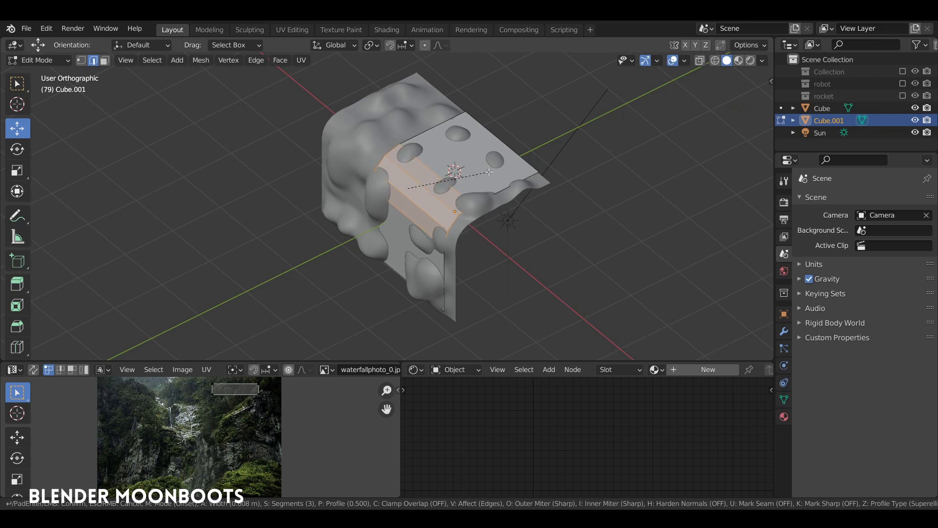
{"action": "left_click", "coordinate": [488, 171]}
{"action": "middle_click_drag", "start_coordinate": [488, 171], "coordinate": [471, 213]}
{"action": "key", "text": "Tab"}
Step: Move the bent sheet along X beside the cliff and add two centred loop cuts
{"action": "left_click_drag", "start_coordinate": [494, 217], "coordinate": [656, 246]}
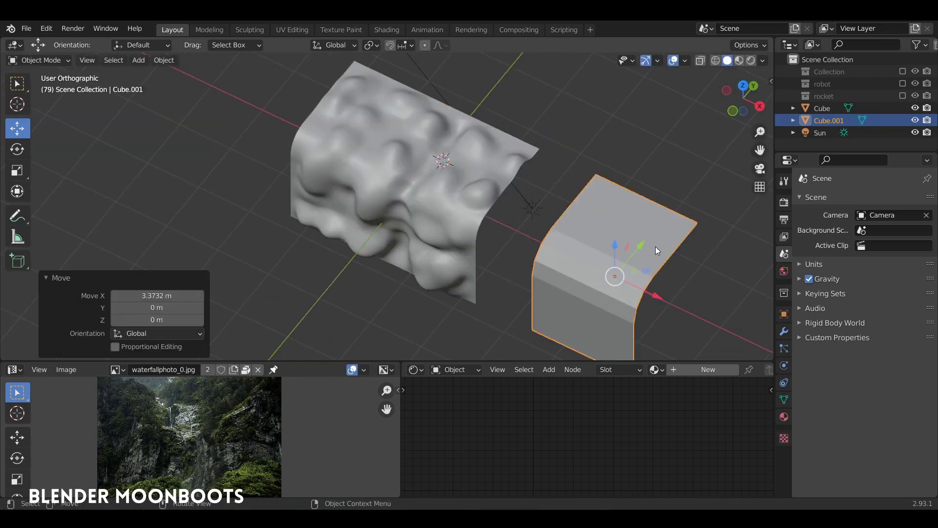
{"action": "mouse_move", "coordinate": [655, 246]}
{"action": "middle_mouse_down", "text": "shift"}
{"action": "mouse_move", "coordinate": [517, 175]}
{"action": "mouse_move", "coordinate": [479, 186]}
{"action": "mouse_move", "coordinate": [473, 220]}
{"action": "mouse_move", "coordinate": [436, 276]}
{"action": "middle_mouse_up", "text": "shift"}
{"action": "key", "text": "Tab"}
{"action": "left_click", "coordinate": [439, 240]}
{"action": "right_click", "coordinate": [439, 240]}
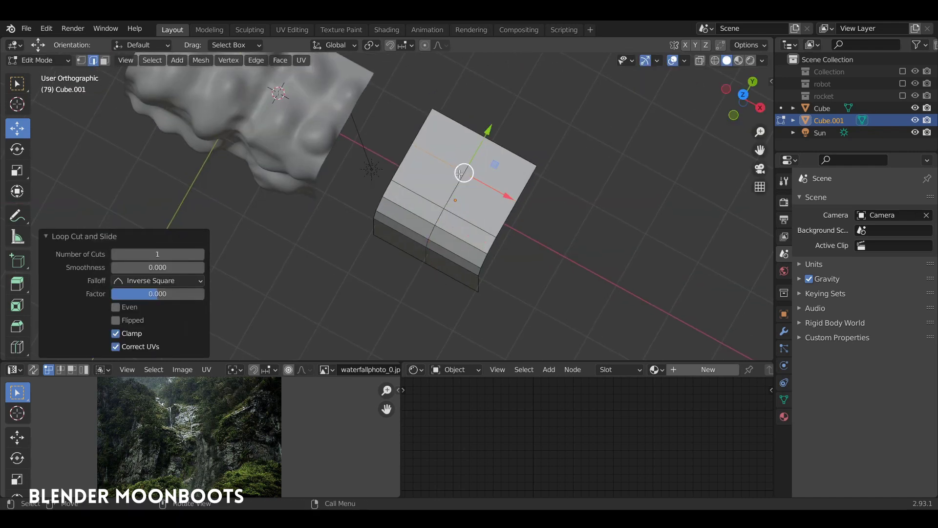
{"action": "left_click", "coordinate": [463, 173]}
{"action": "right_click", "coordinate": [463, 173]}
{"action": "middle_click_drag", "start_coordinate": [463, 173], "coordinate": [490, 130]}
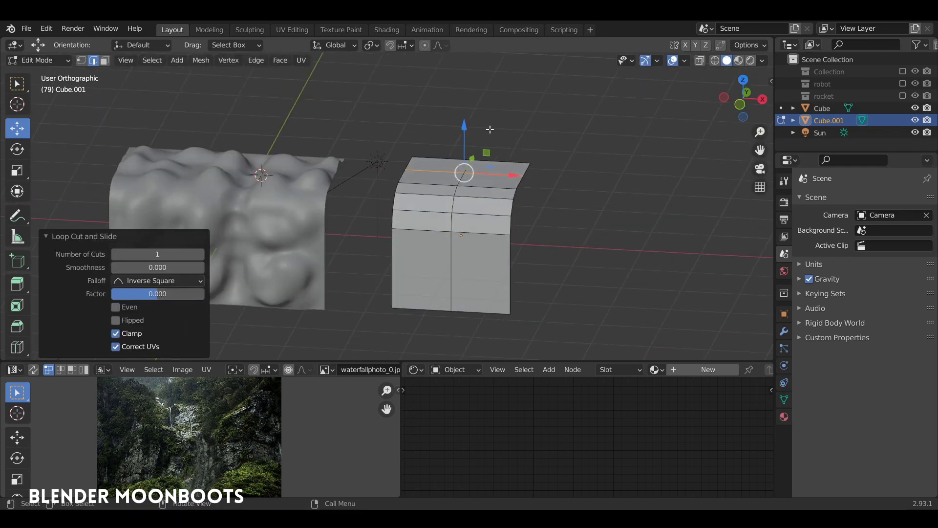
Step: Add four more centred loop cuts, two horizontal and two vertical, across the sheet
{"action": "key", "text": "ctrl+r"}
{"action": "left_click", "coordinate": [393, 274]}
{"action": "right_click", "coordinate": [405, 262]}
{"action": "key", "text": "ctrl+r"}
{"action": "left_click", "coordinate": [423, 242]}
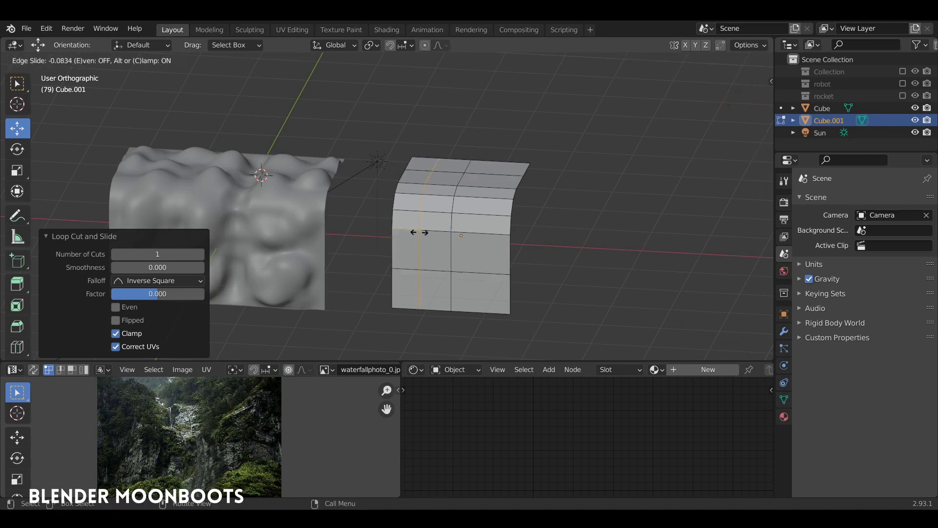
{"action": "right_click", "coordinate": [423, 242]}
{"action": "key", "text": "ctrl+r"}
{"action": "left_click", "coordinate": [486, 245]}
{"action": "right_click", "coordinate": [402, 251]}
{"action": "key", "text": "ctrl+r"}
{"action": "left_click", "coordinate": [402, 252]}
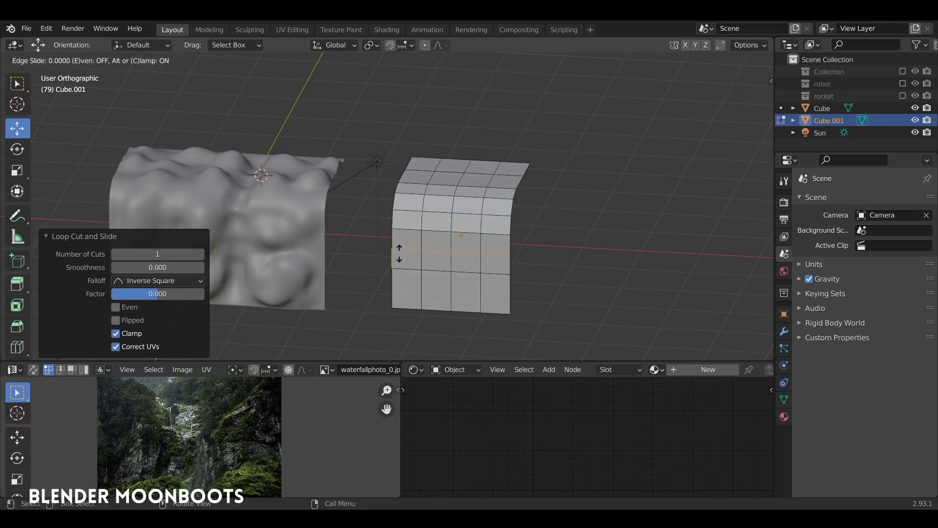
{"action": "right_click", "coordinate": [403, 251]}
Step: Add one more centred loop cut across the sheet's upper section
{"action": "middle_click_drag", "start_coordinate": [421, 274], "coordinate": [439, 274]}
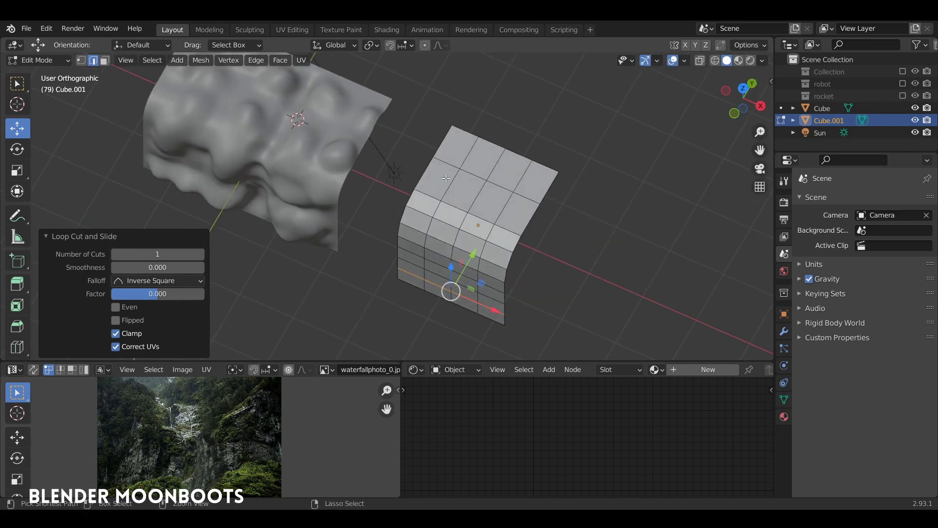
{"action": "key", "text": "ctrl+r"}
{"action": "left_click", "coordinate": [434, 183]}
{"action": "right_click", "coordinate": [434, 183]}
{"action": "key", "text": "ctrl+r"}
{"action": "right_click", "coordinate": [452, 147]}
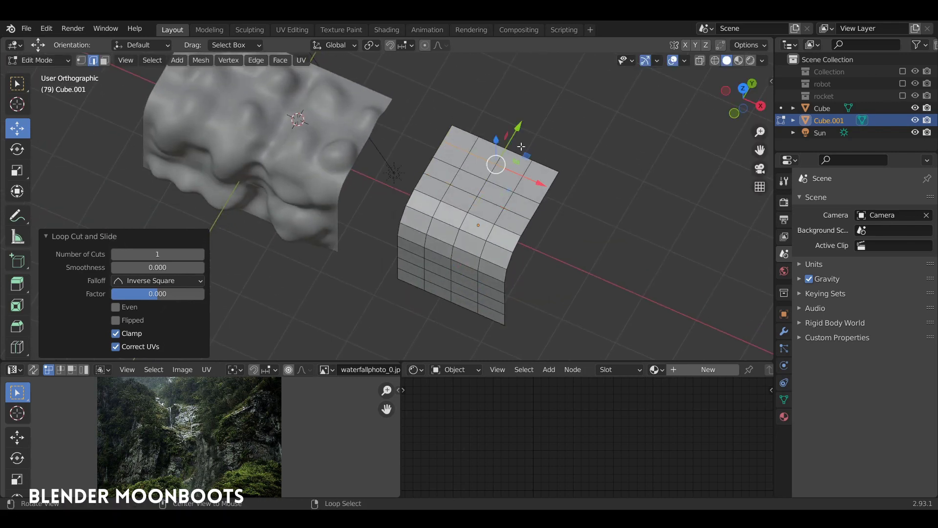
{"action": "middle_click_drag", "start_coordinate": [451, 147], "coordinate": [563, 204]}
Step: Narrow the whole sheet along X to 0.571
{"action": "key", "text": "a"}
{"action": "key", "text": "s"}
{"action": "key", "text": "x"}
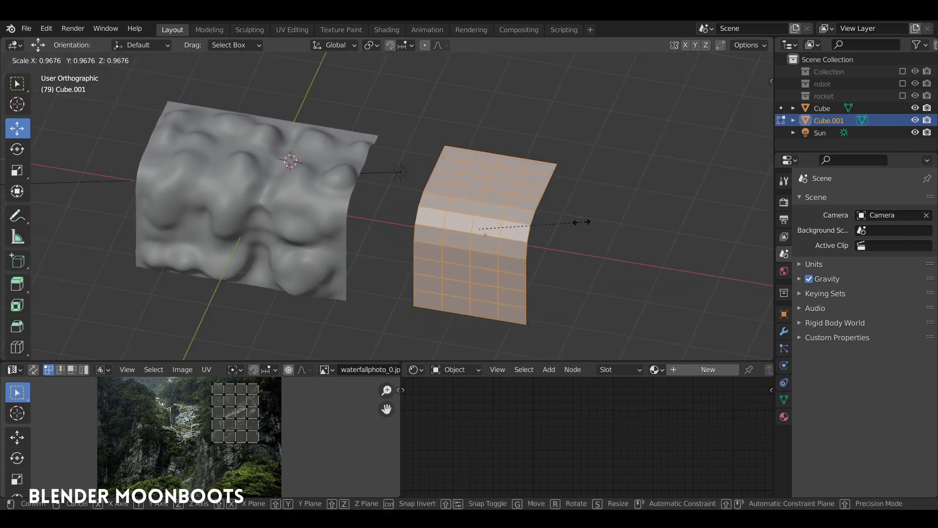
{"action": "left_click", "coordinate": [538, 218]}
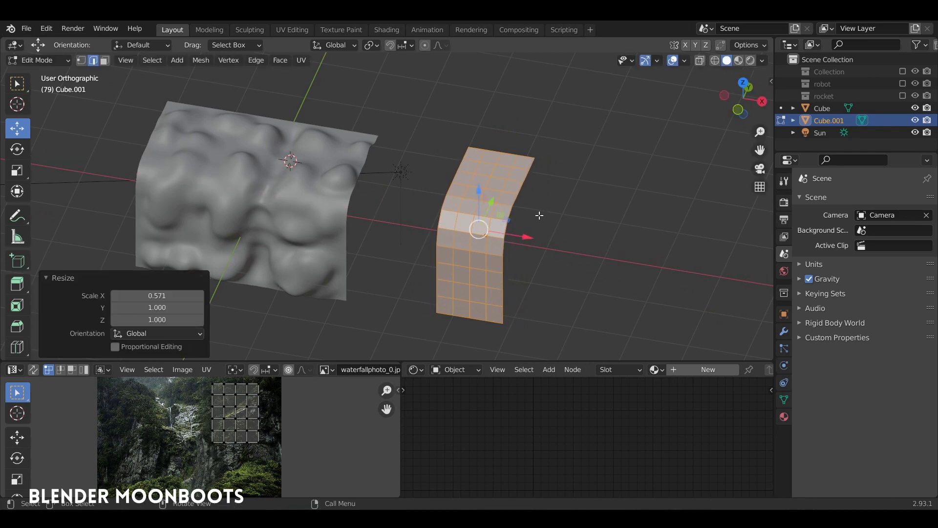
{"action": "mouse_move", "coordinate": [537, 218]}
{"action": "middle_mouse_down"}
{"action": "mouse_move", "coordinate": [542, 254]}
{"action": "mouse_move", "coordinate": [534, 228]}
{"action": "mouse_move", "coordinate": [552, 154]}
{"action": "mouse_move", "coordinate": [525, 174]}
{"action": "middle_mouse_up"}
{"action": "key", "text": "Tab"}
{"action": "key", "text": "Tab"}
Step: Subdivide the sheet once into a denser grid and return to Object Mode
{"action": "right_click", "coordinate": [508, 137]}
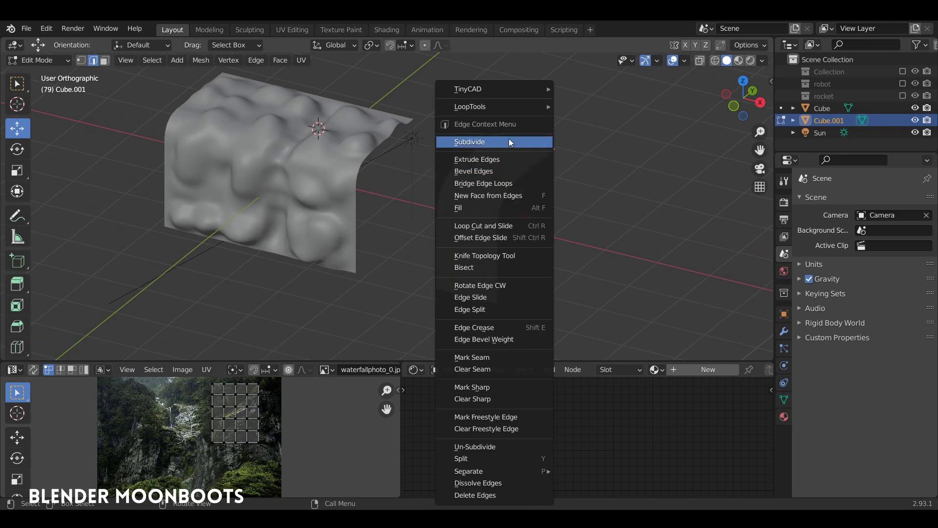
{"action": "left_click", "coordinate": [512, 138]}
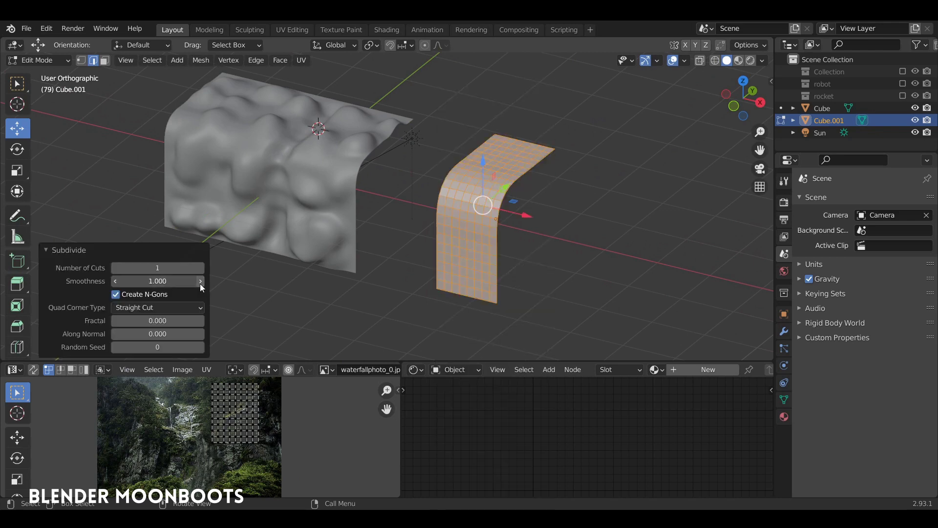
{"action": "left_click_drag", "start_coordinate": [259, 273], "coordinate": [351, 167], "text": "alt"}
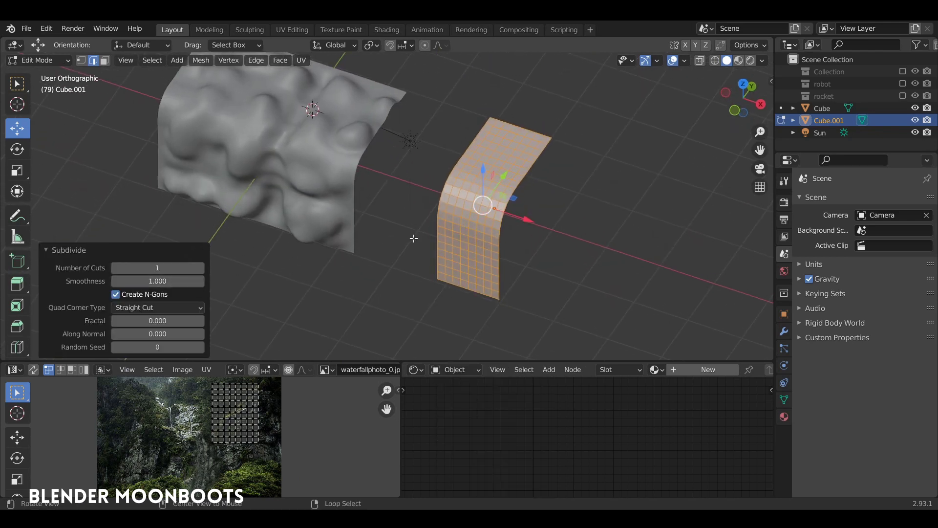
{"action": "scroll", "coordinate": [388, 189], "scroll_direction": "up", "scroll_amount": 3}
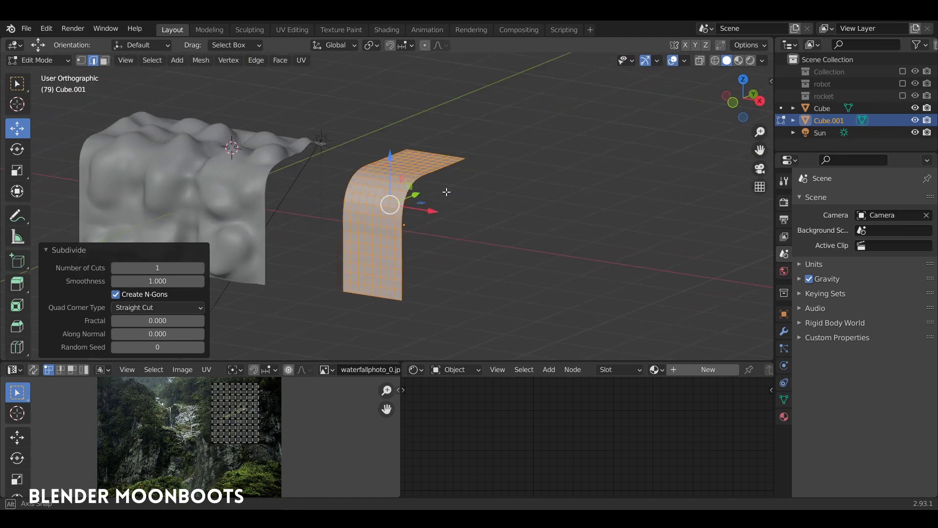
{"action": "mouse_move", "coordinate": [388, 189]}
{"action": "left_mouse_down", "text": "alt"}
{"action": "mouse_move", "coordinate": [420, 163]}
{"action": "mouse_move", "coordinate": [379, 177]}
{"action": "left_mouse_up", "text": "alt"}
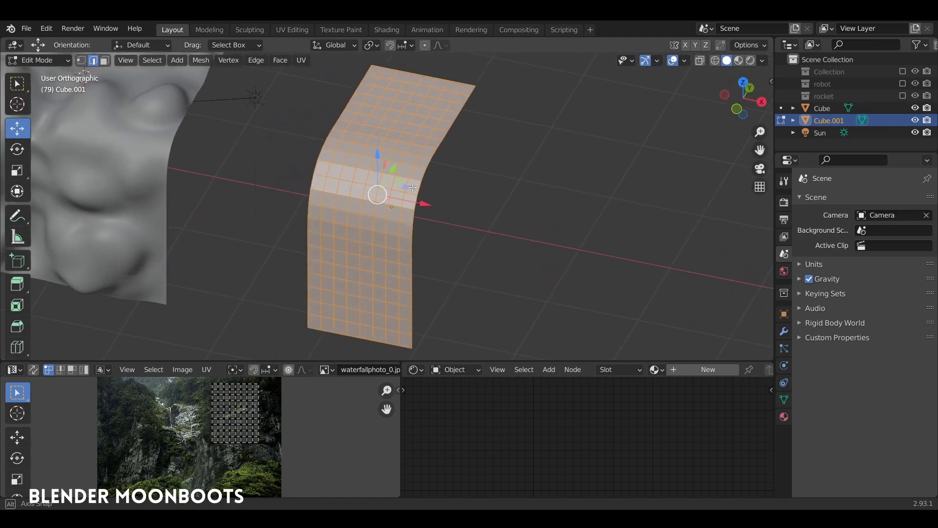
{"action": "key", "text": "Tab"}
Step: Apply Shade Smooth to the bent sheet
{"action": "right_click", "coordinate": [373, 183]}
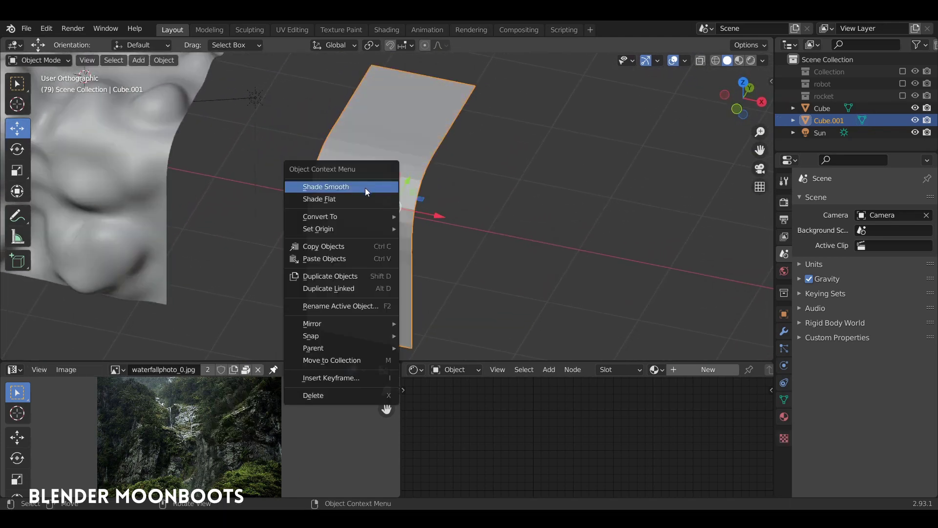
{"action": "left_click", "coordinate": [365, 189]}
{"action": "left_click_drag", "start_coordinate": [371, 188], "coordinate": [351, 169], "text": "alt"}
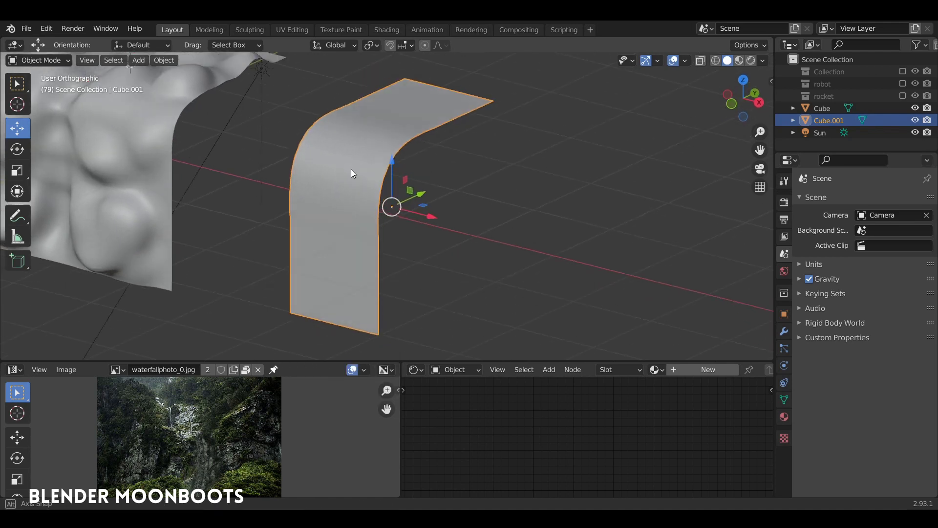
{"action": "scroll", "coordinate": [368, 207], "scroll_direction": "down", "scroll_amount": 1}
{"action": "scroll", "coordinate": [412, 210], "scroll_direction": "down", "scroll_amount": 1}
Step: Move the sheet -3.5918 m in X and 0.11394 m down into the cliff channel; enlarge the image editor
{"action": "mouse_move", "coordinate": [432, 222]}
{"action": "left_mouse_down"}
{"action": "mouse_move", "coordinate": [251, 153]}
{"action": "mouse_move", "coordinate": [422, 194]}
{"action": "left_mouse_up"}
{"action": "mouse_move", "coordinate": [423, 198]}
{"action": "middle_mouse_down"}
{"action": "mouse_move", "coordinate": [363, 134]}
{"action": "mouse_move", "coordinate": [434, 206]}
{"action": "middle_mouse_up"}
{"action": "key", "text": "g"}
{"action": "key", "text": "z"}
{"action": "left_click", "coordinate": [367, 151]}
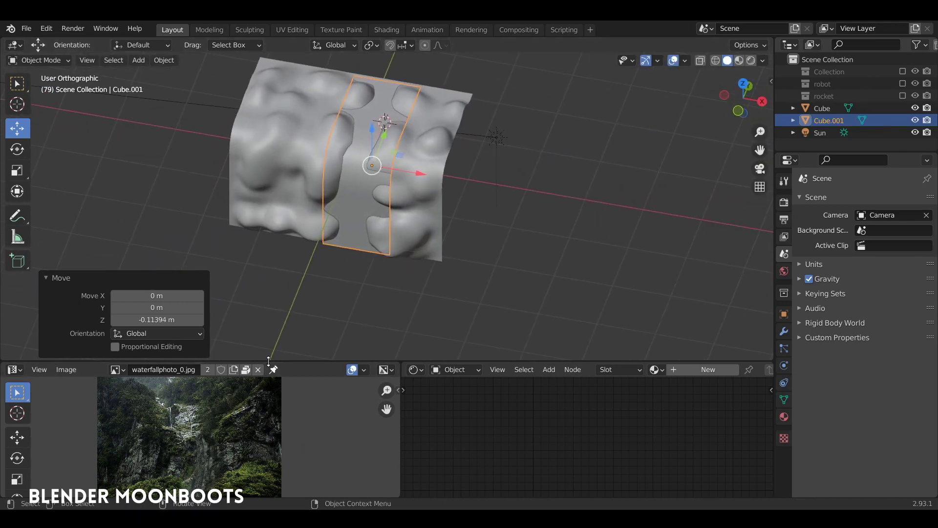
{"action": "left_click_drag", "start_coordinate": [271, 360], "coordinate": [274, 226]}
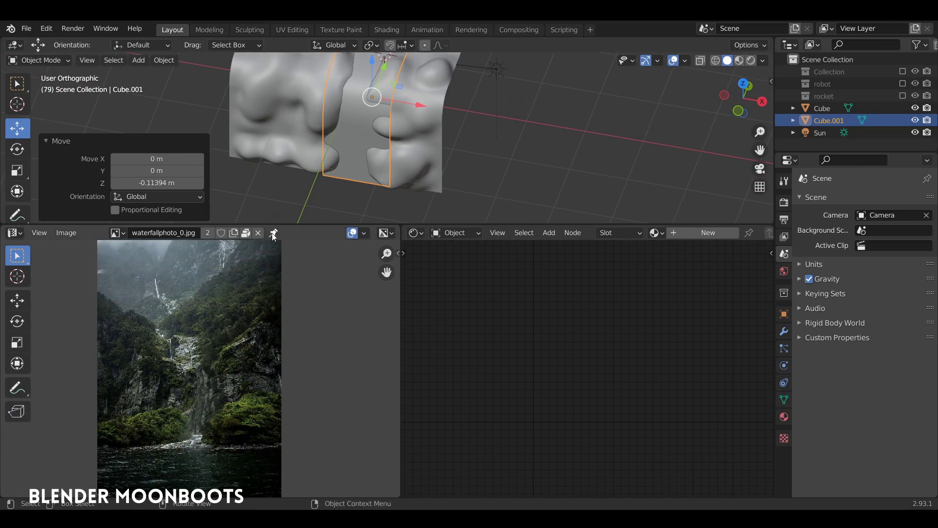
Step: Display waterfallphoto_original.jpg in the image editor, zoomed and panned onto the falling water
{"action": "left_click", "coordinate": [118, 233]}
{"action": "left_click", "coordinate": [162, 322]}
{"action": "scroll", "coordinate": [240, 382], "scroll_direction": "up", "scroll_amount": 2}
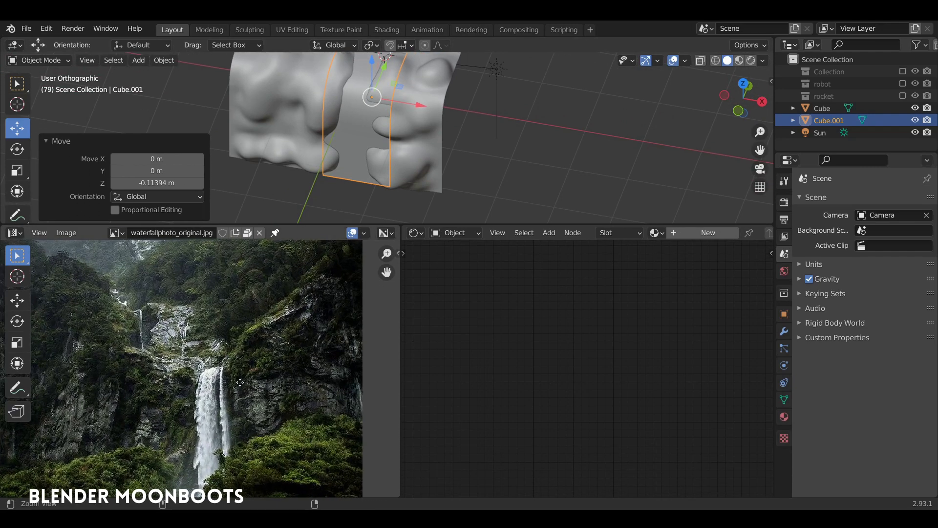
{"action": "scroll", "coordinate": [240, 382], "scroll_direction": "up", "scroll_amount": 2}
{"action": "scroll", "coordinate": [218, 401], "scroll_direction": "up", "scroll_amount": 1}
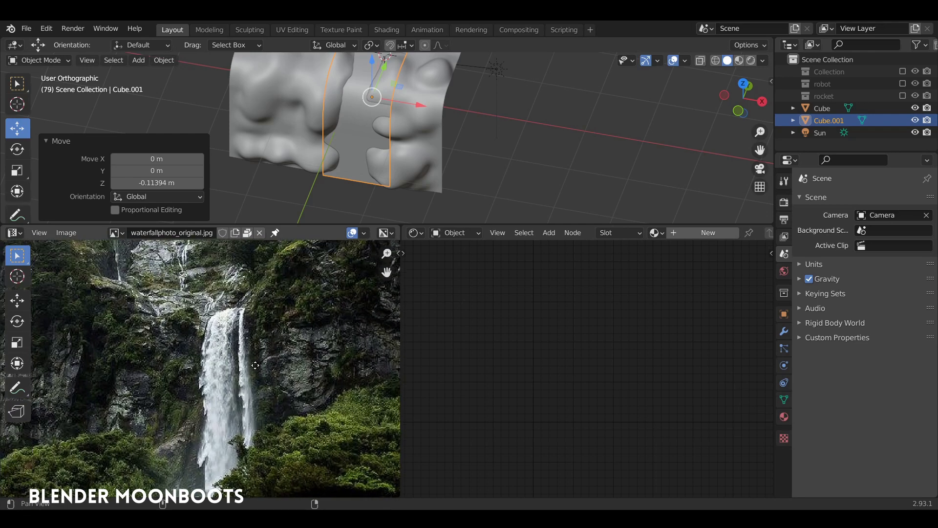
{"action": "middle_click_drag", "start_coordinate": [245, 358], "coordinate": [240, 380]}
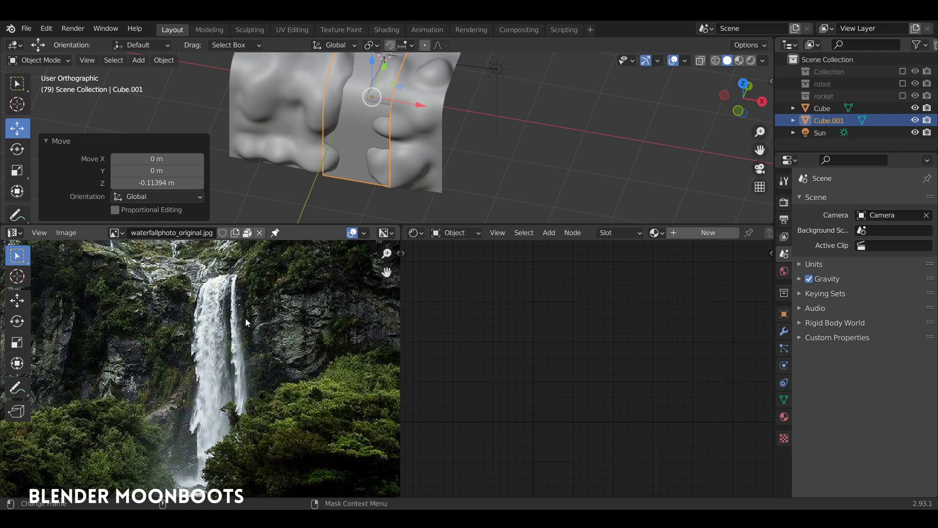
{"action": "left_click", "coordinate": [124, 235]}
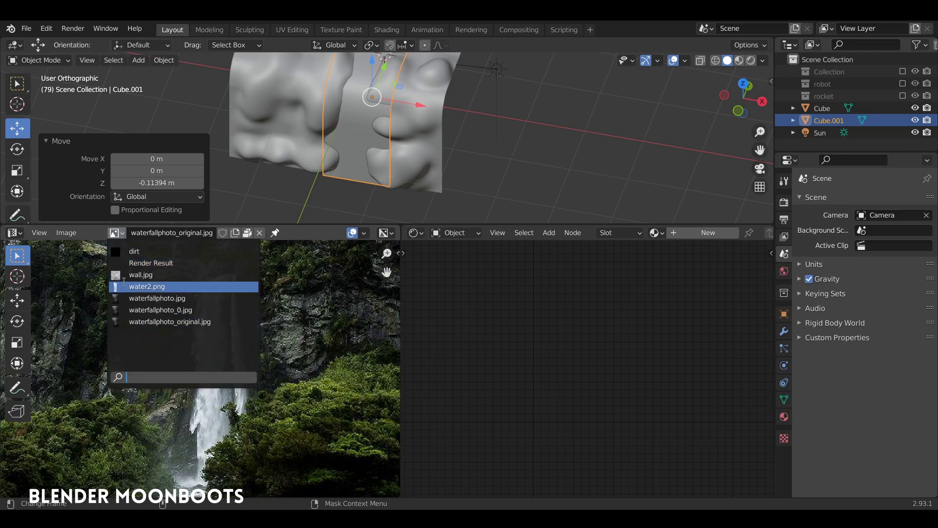
{"action": "left_click", "coordinate": [142, 286]}
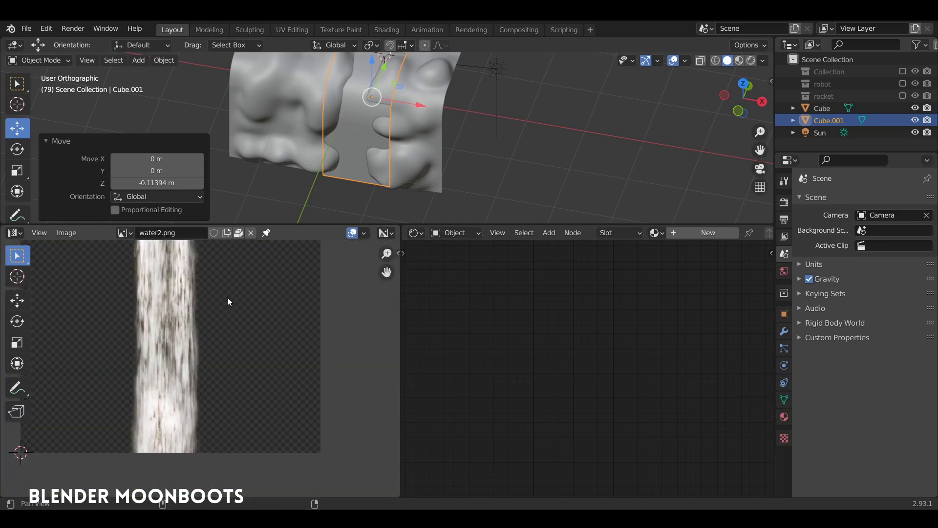
{"action": "middle_click_drag", "start_coordinate": [227, 297], "coordinate": [300, 352]}
{"action": "scroll", "coordinate": [291, 348], "scroll_direction": "down", "scroll_amount": 1}
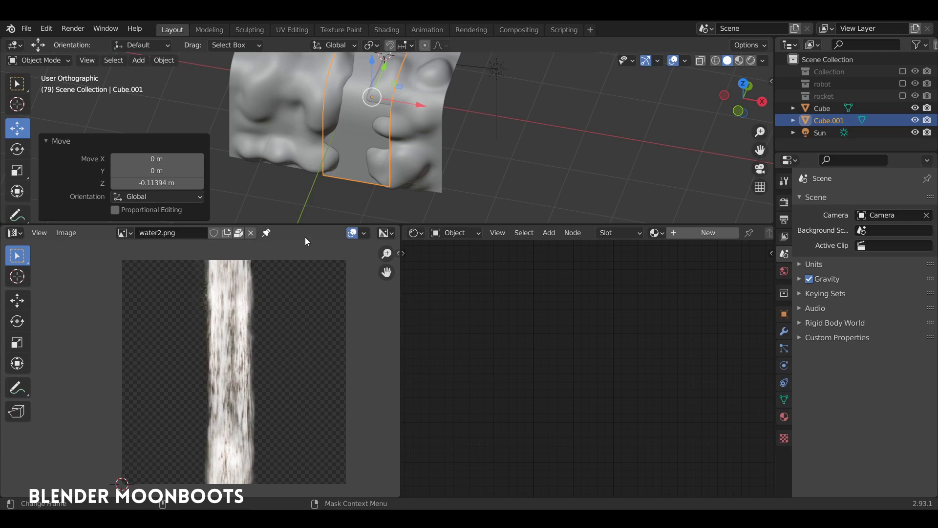
{"action": "left_click_drag", "start_coordinate": [310, 223], "coordinate": [311, 235]}
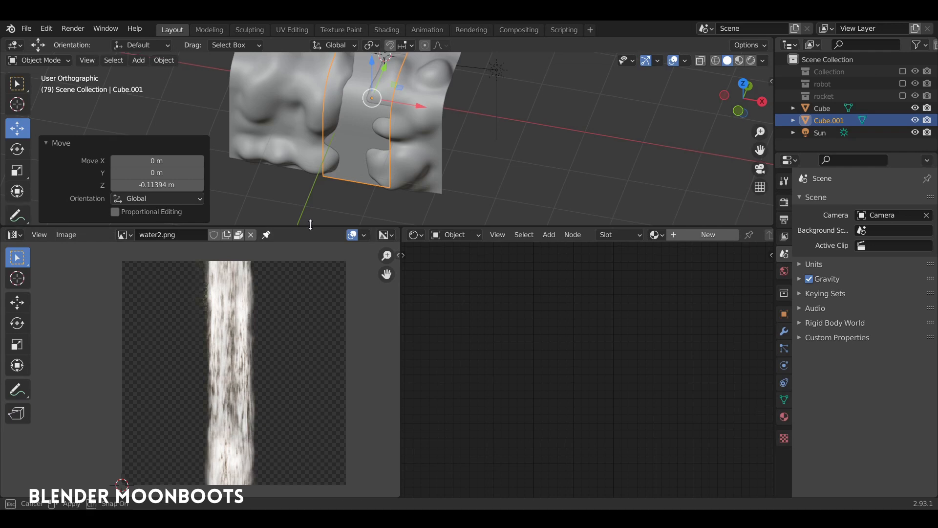
{"action": "scroll", "coordinate": [282, 303], "scroll_direction": "up", "scroll_amount": 2}
{"action": "middle_click_drag", "start_coordinate": [282, 301], "coordinate": [252, 392]}
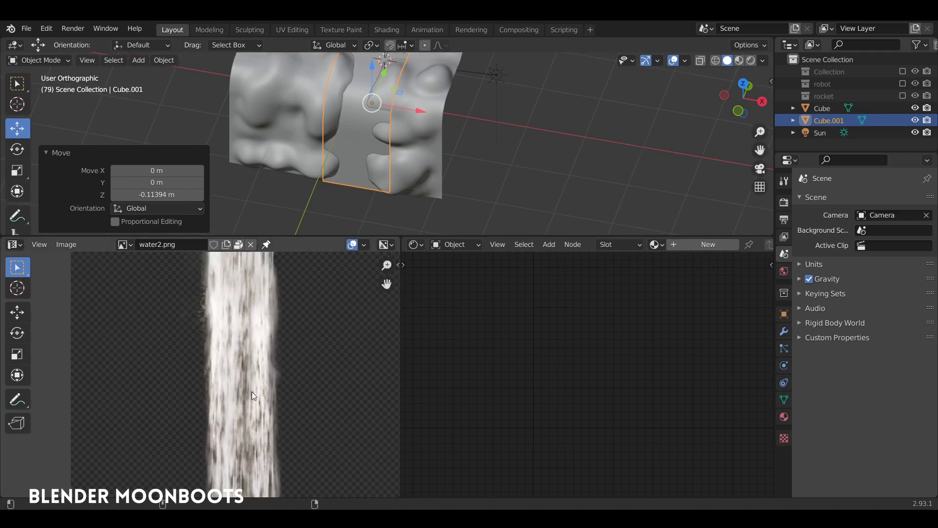
{"action": "mouse_move", "coordinate": [269, 361]}
{"action": "middle_mouse_down", "text": "ctrl"}
{"action": "mouse_move", "coordinate": [257, 345]}
{"action": "mouse_move", "coordinate": [258, 296]}
{"action": "middle_mouse_up", "text": "ctrl"}
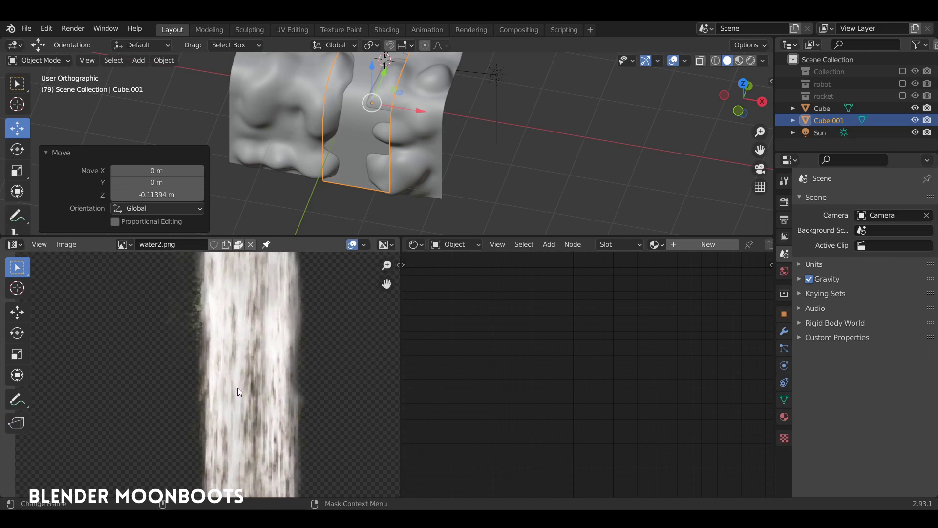
{"action": "middle_click_drag", "start_coordinate": [238, 388], "coordinate": [251, 331]}
{"action": "middle_click_drag", "start_coordinate": [303, 389], "coordinate": [302, 368], "text": "ctrl"}
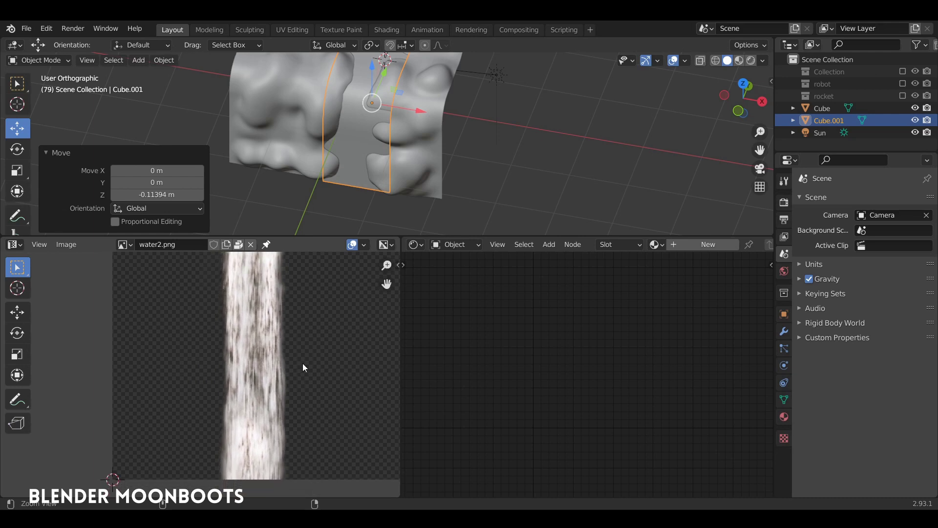
{"action": "mouse_move", "coordinate": [301, 368]}
{"action": "middle_mouse_down", "text": "ctrl"}
{"action": "mouse_move", "coordinate": [300, 298]}
{"action": "mouse_move", "coordinate": [289, 377]}
{"action": "mouse_move", "coordinate": [297, 355]}
{"action": "middle_mouse_up", "text": "ctrl"}
{"action": "scroll", "coordinate": [274, 350], "scroll_direction": "down", "scroll_amount": 2}
{"action": "scroll", "coordinate": [267, 361], "scroll_direction": "up", "scroll_amount": 1}
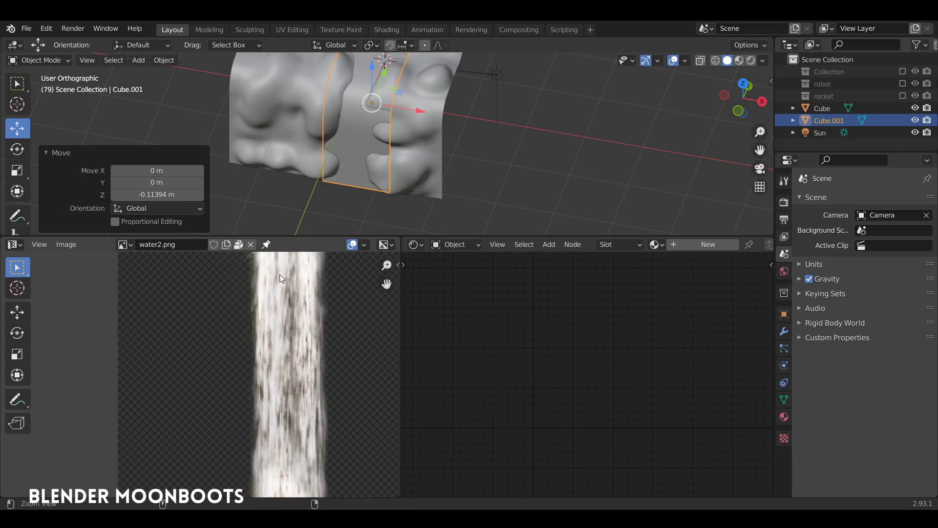
{"action": "scroll", "coordinate": [272, 369], "scroll_direction": "up", "scroll_amount": 1}
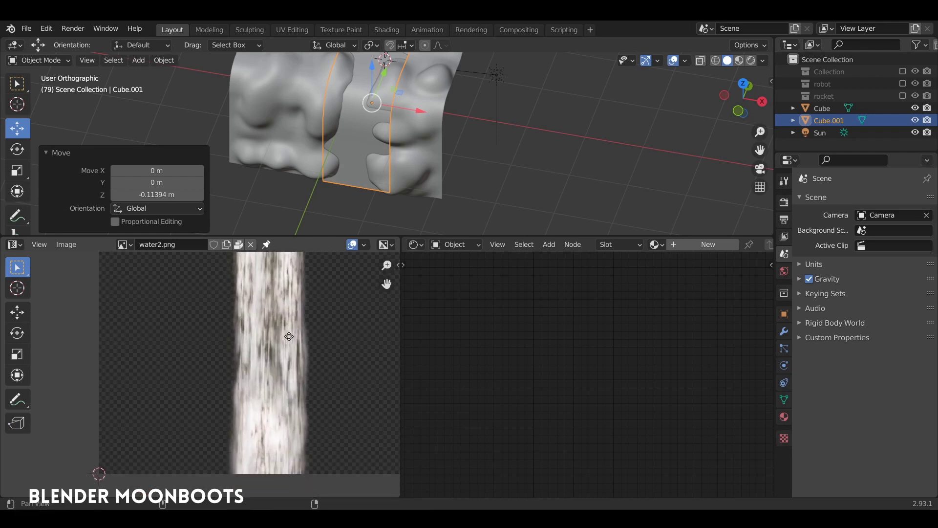
{"action": "middle_click_drag", "start_coordinate": [277, 426], "coordinate": [294, 341], "text": "ctrl"}
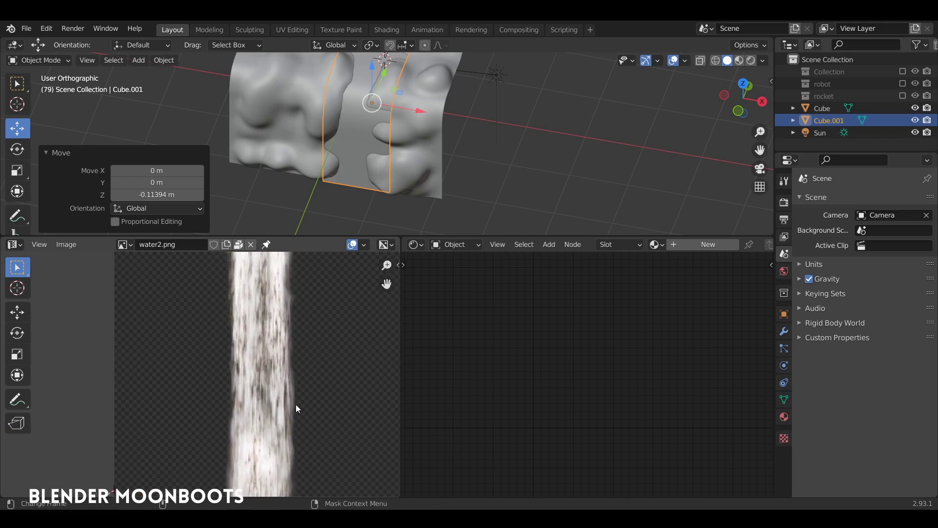
{"action": "mouse_move", "coordinate": [293, 389]}
{"action": "middle_mouse_down"}
{"action": "mouse_move", "coordinate": [286, 375]}
{"action": "mouse_move", "coordinate": [299, 421]}
{"action": "middle_mouse_up"}
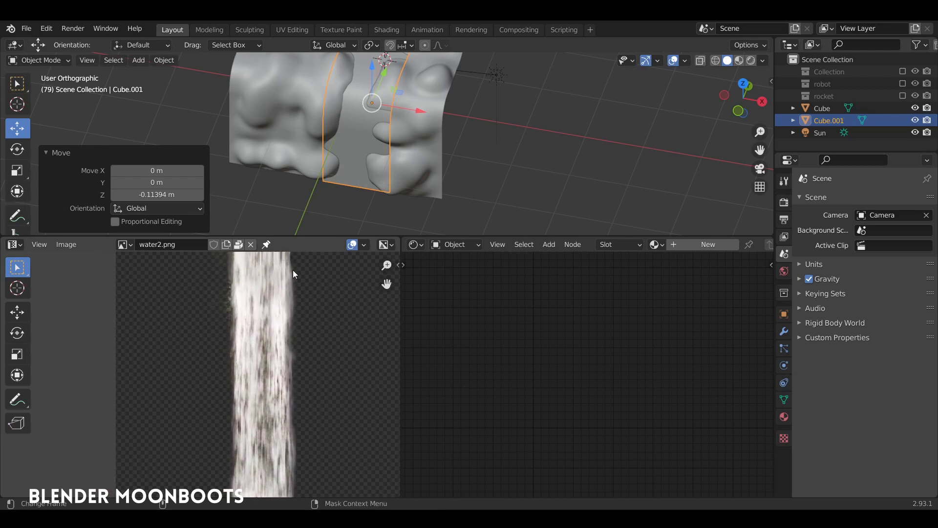
{"action": "middle_click_drag", "start_coordinate": [269, 321], "coordinate": [276, 283], "text": "ctrl"}
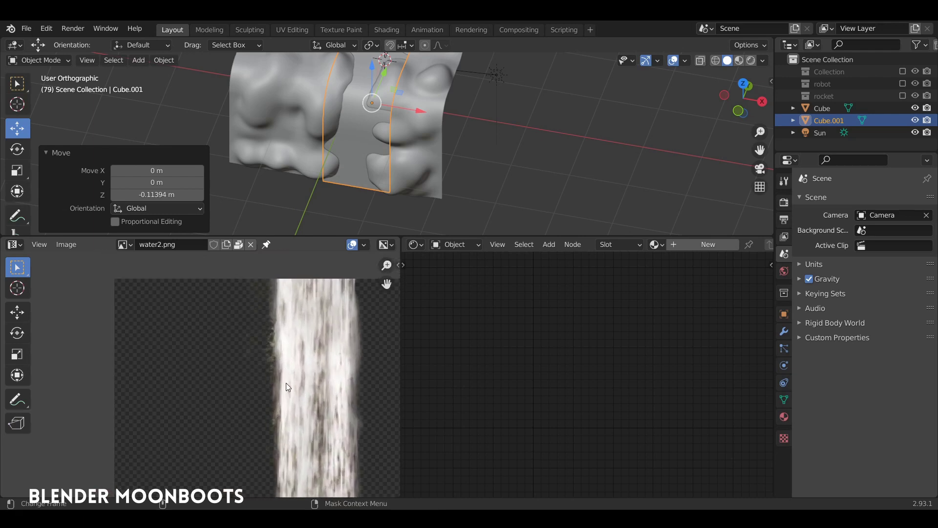
{"action": "middle_click_drag", "start_coordinate": [286, 383], "coordinate": [281, 345]}
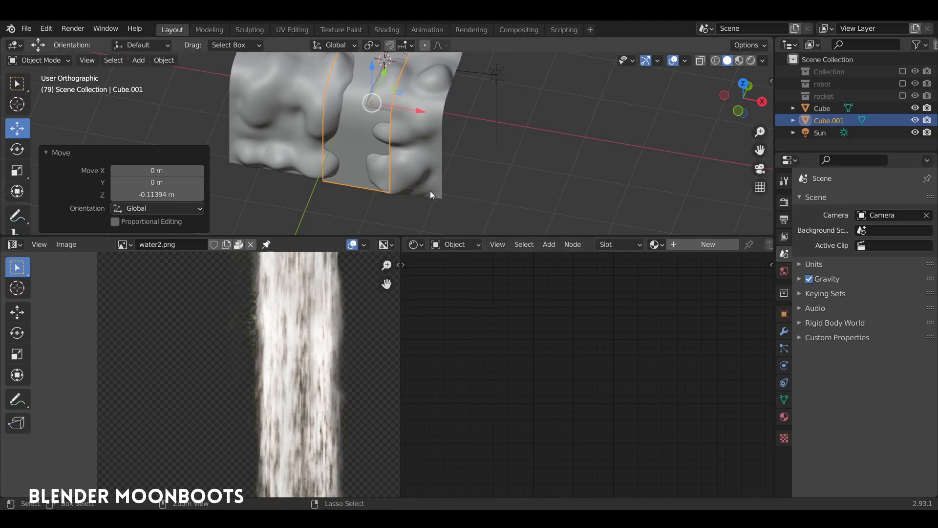
{"action": "middle_click_drag", "start_coordinate": [367, 196], "coordinate": [399, 174]}
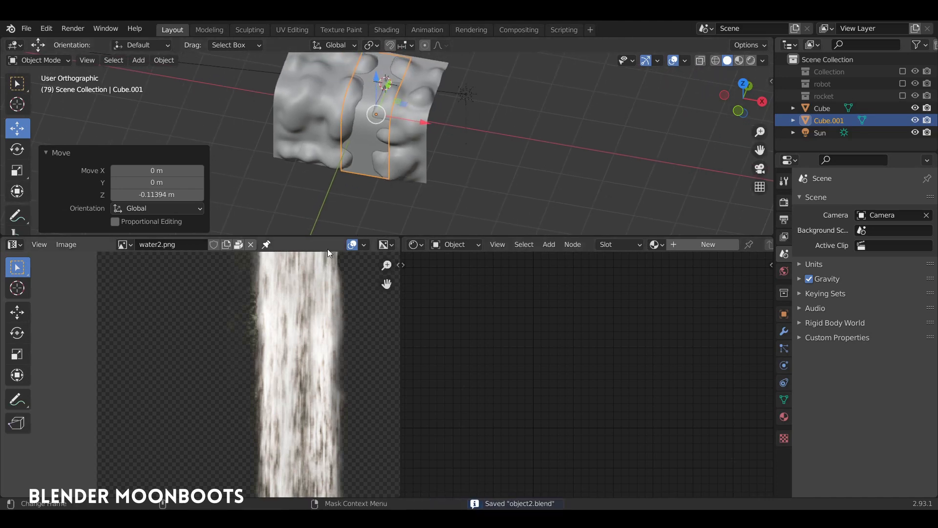
{"action": "left_click_drag", "start_coordinate": [326, 236], "coordinate": [323, 162]}
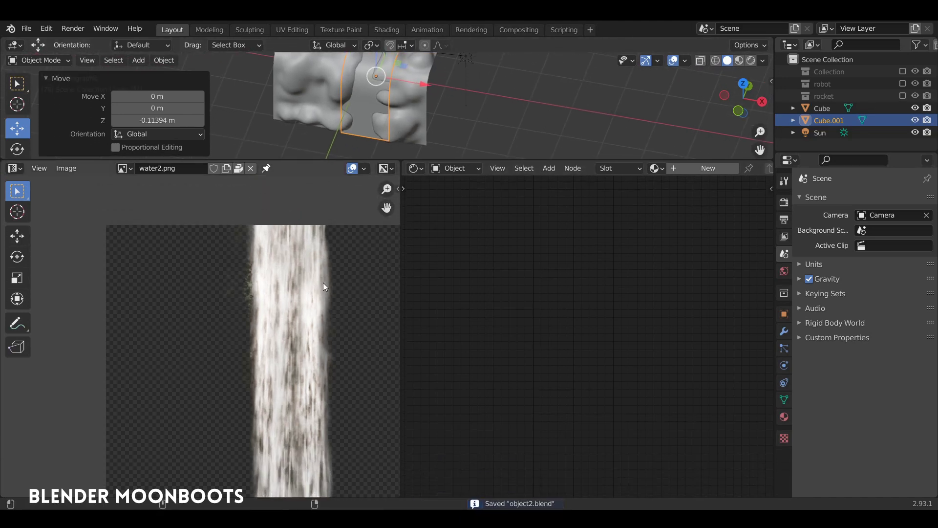
{"action": "mouse_move", "coordinate": [358, 161]}
{"action": "left_mouse_down"}
{"action": "mouse_move", "coordinate": [359, 293]}
{"action": "mouse_move", "coordinate": [358, 284]}
{"action": "left_mouse_up"}
Step: Create Material.004 on Cube.001 with a water2.png image texture feeding Base Color, then enter Edit Mode
{"action": "left_click", "coordinate": [699, 291]}
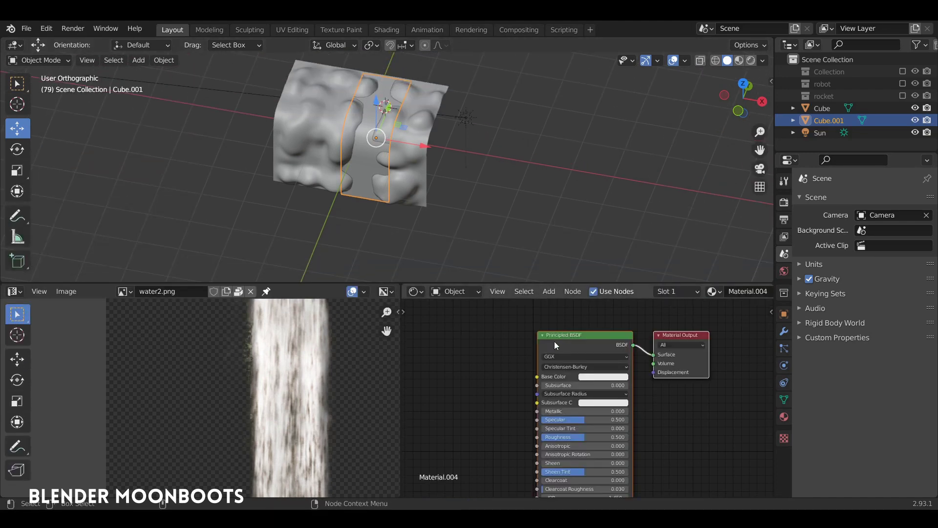
{"action": "scroll", "coordinate": [517, 324], "scroll_direction": "up", "scroll_amount": 5, "text": "ctrl"}
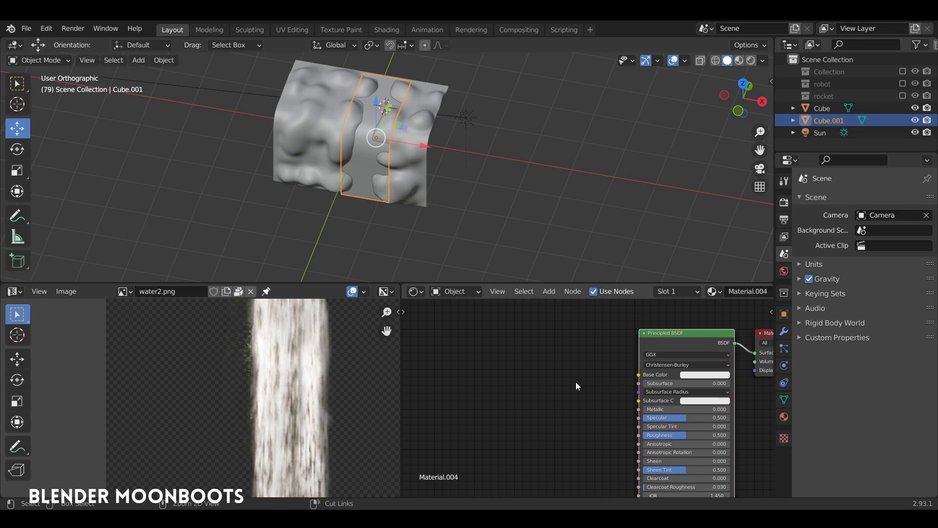
{"action": "key", "text": "ctrl+t"}
{"action": "scroll", "coordinate": [585, 399], "scroll_direction": "up", "scroll_amount": 3}
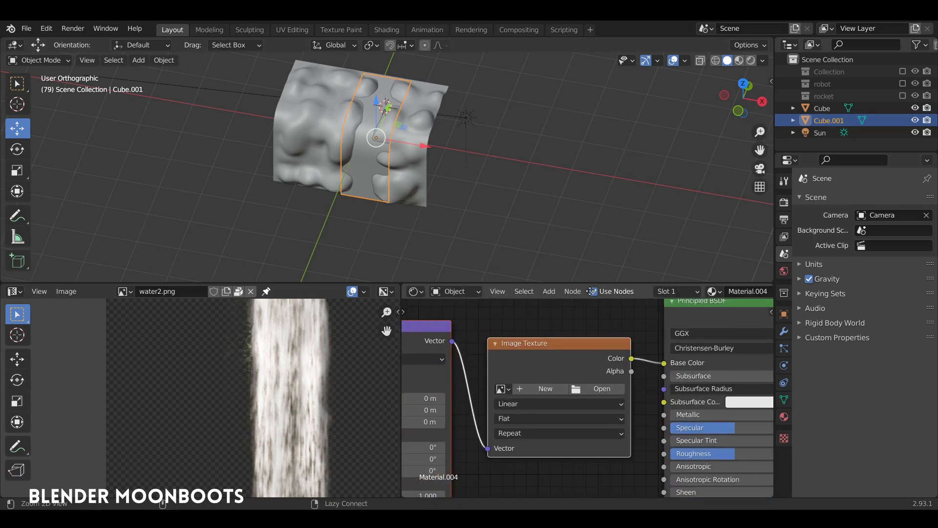
{"action": "left_click", "coordinate": [508, 390]}
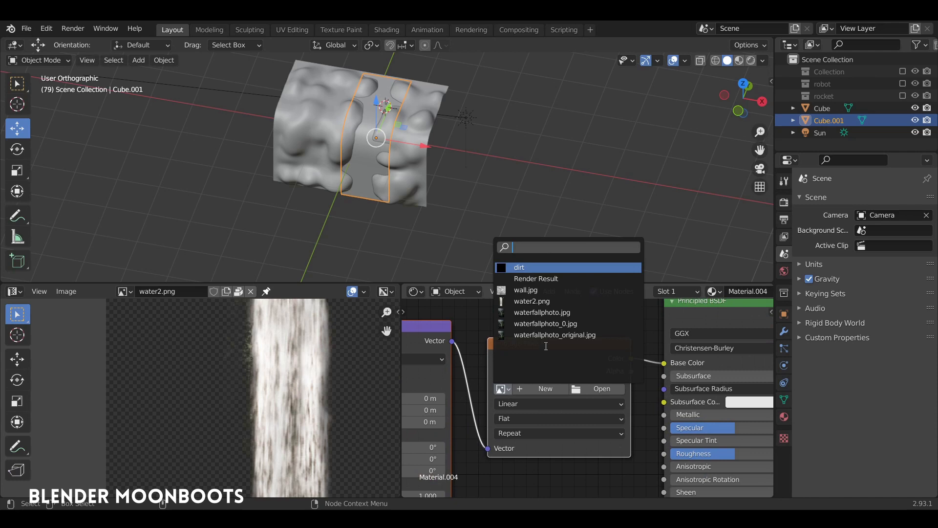
{"action": "left_click", "coordinate": [532, 301]}
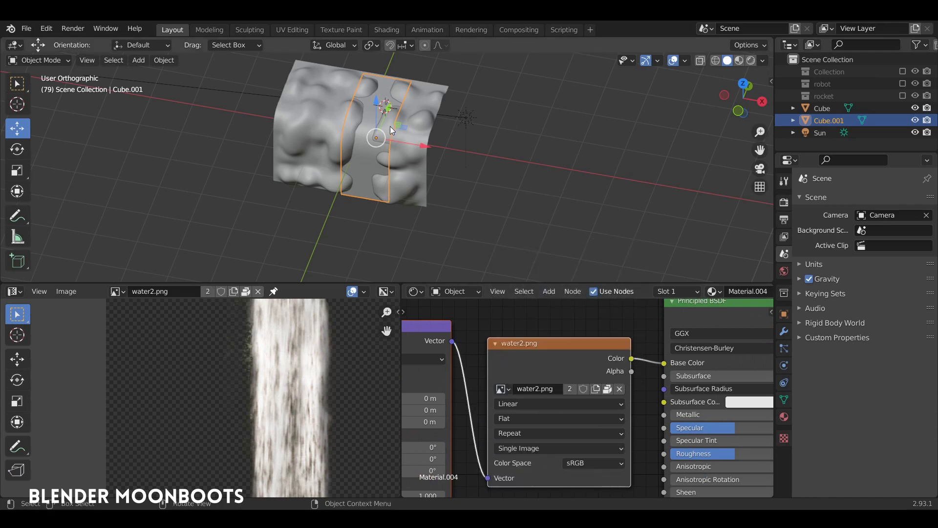
{"action": "key", "text": "Tab"}
Step: Unwrap the selected waterfall strip faces and select the whole UV island
{"action": "middle_click_drag", "start_coordinate": [381, 122], "coordinate": [388, 160], "text": "shift"}
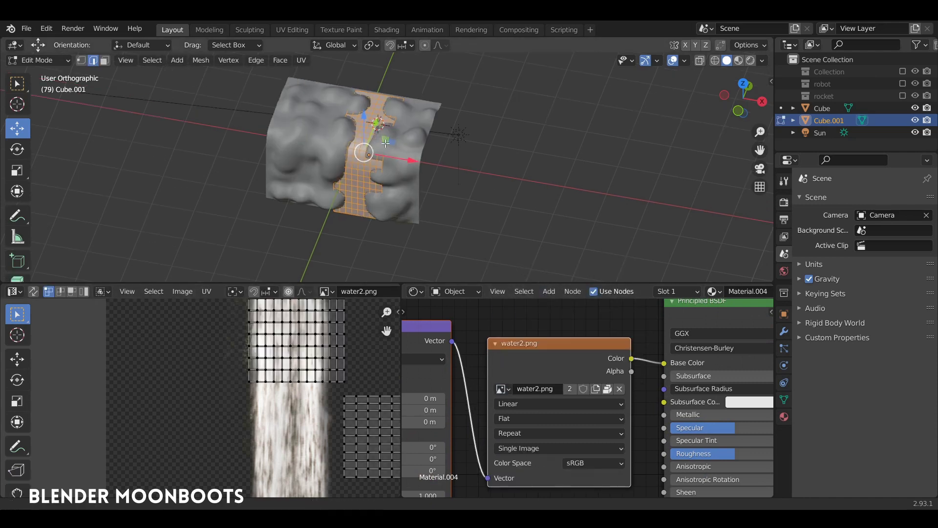
{"action": "key", "text": "u"}
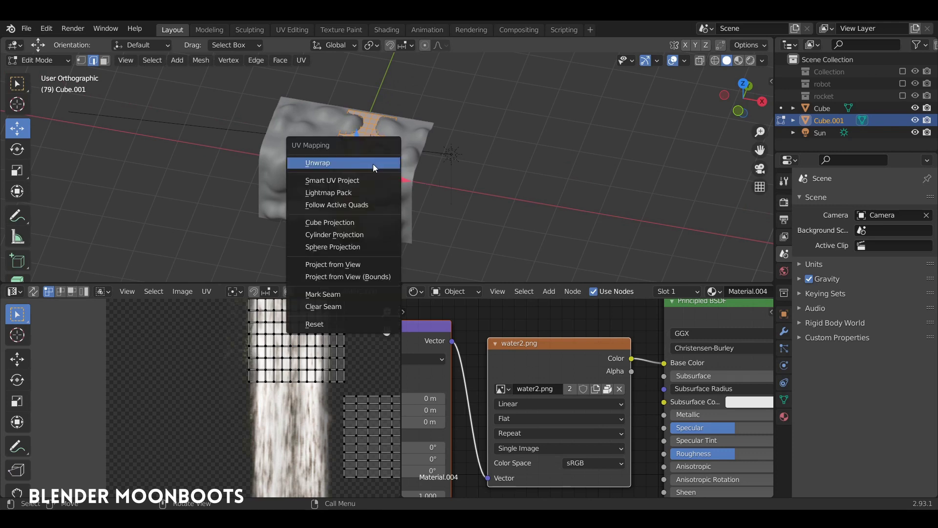
{"action": "left_click", "coordinate": [367, 168]}
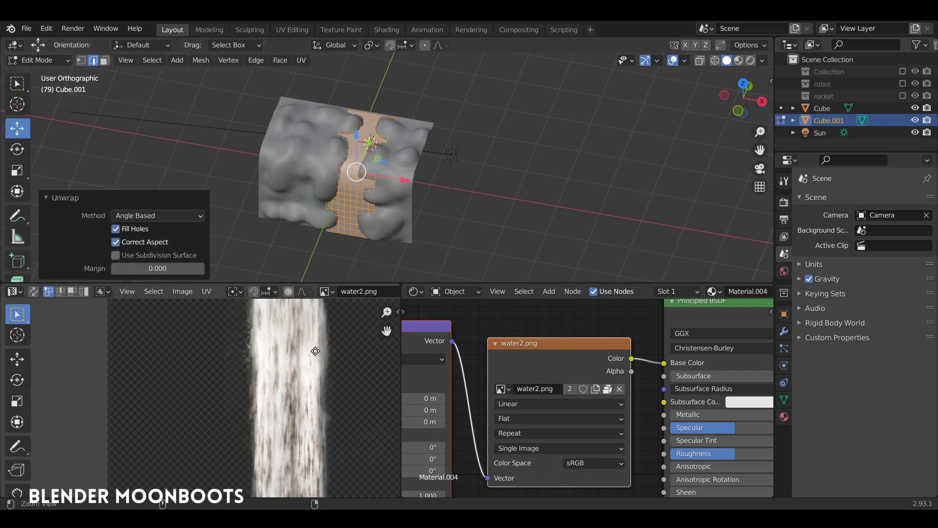
{"action": "scroll", "coordinate": [291, 391], "scroll_direction": "down", "scroll_amount": 3}
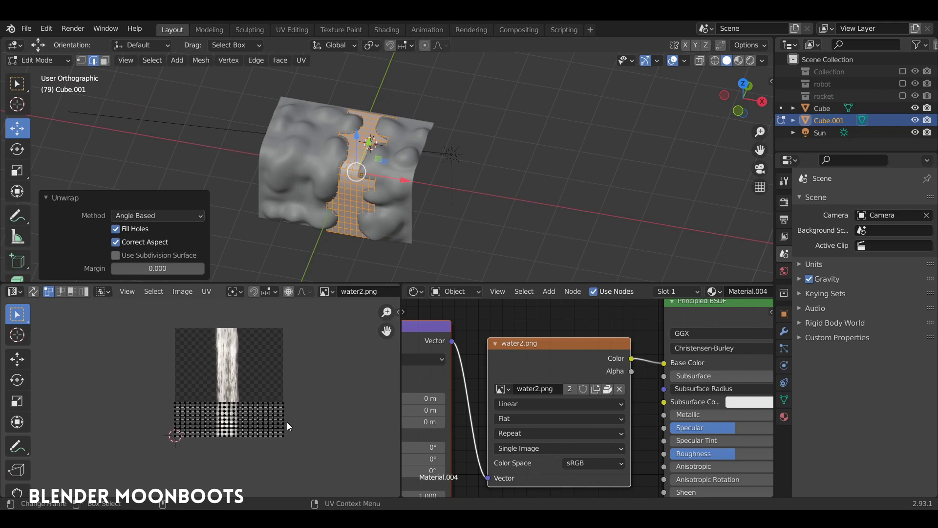
{"action": "key", "text": "a"}
{"action": "key", "text": "g"}
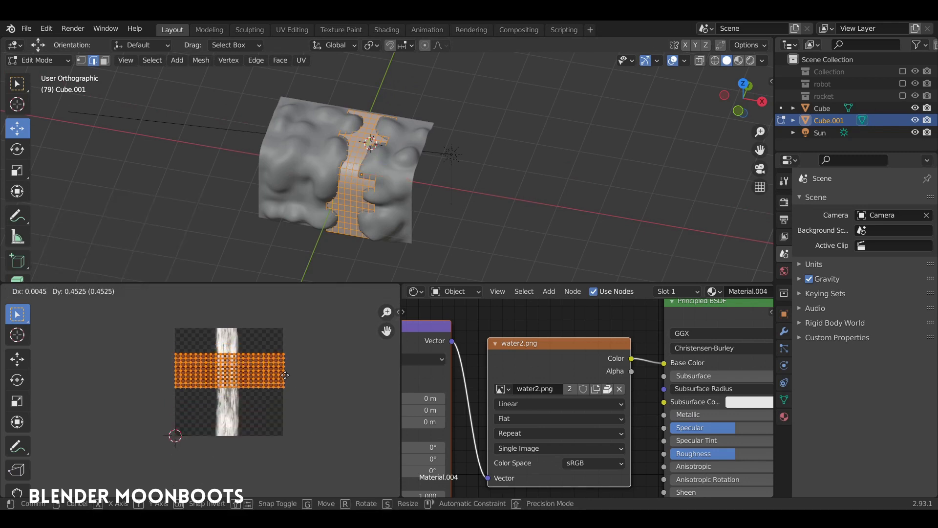
{"action": "left_click", "coordinate": [284, 377]}
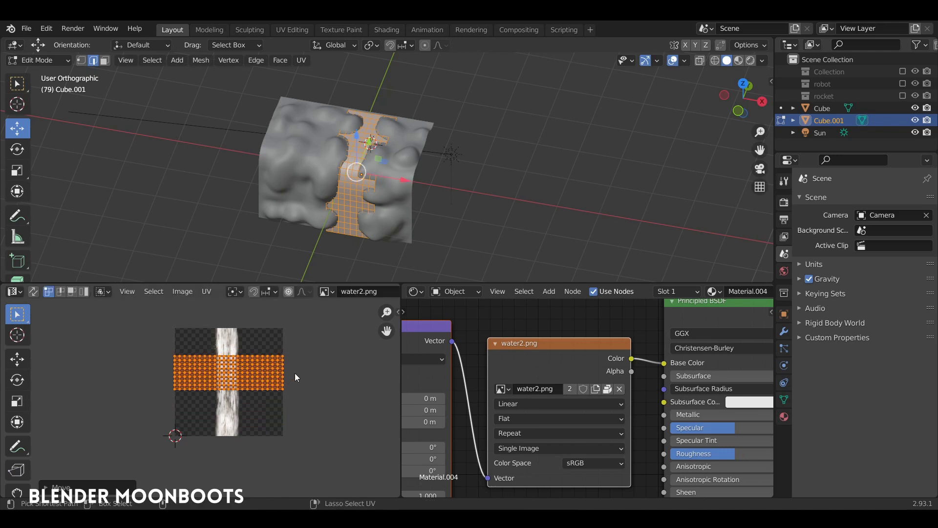
Step: Rotate the UV island 90° and move it over the waterfall image
{"action": "key", "text": "ctrl+z"}
{"action": "type", "text": "r90"}
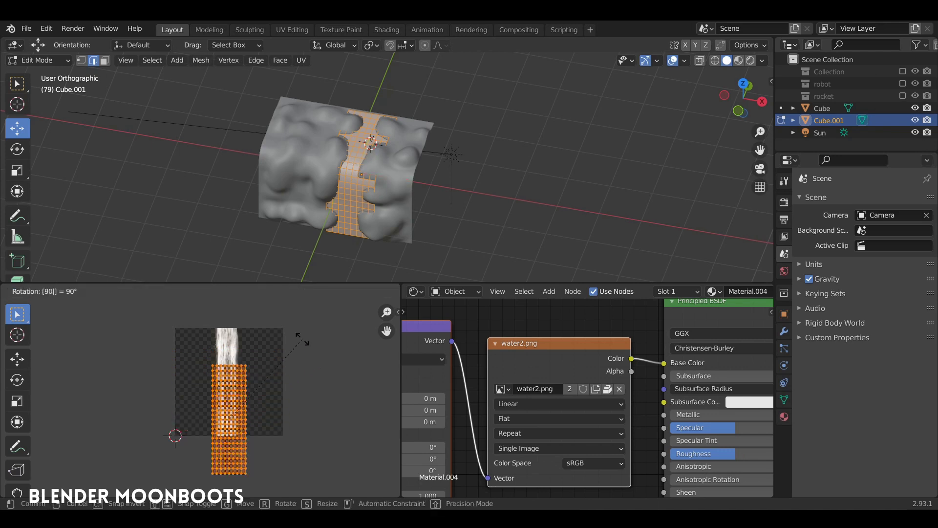
{"action": "key", "text": "Return"}
{"action": "key", "text": "g"}
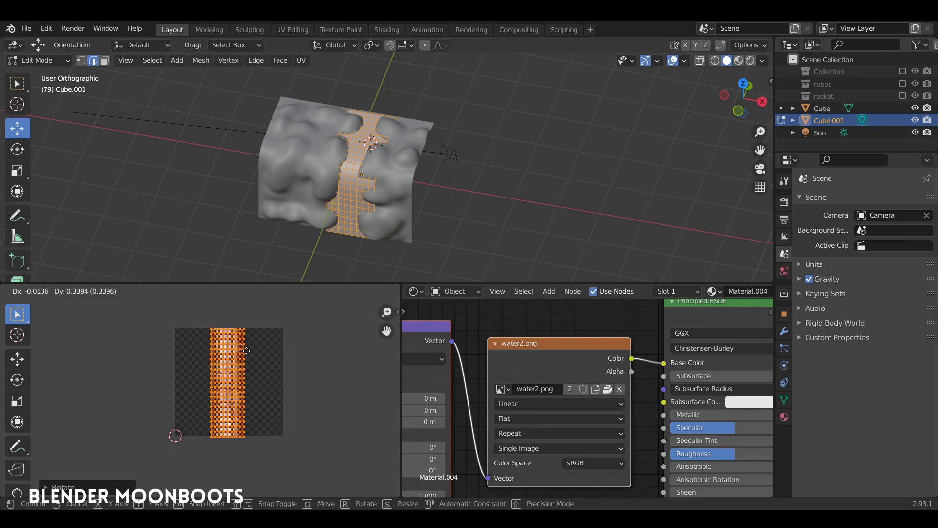
{"action": "left_click", "coordinate": [248, 350]}
Step: Switch to rendered shading and frame a near-front view of the waterfall
{"action": "left_click", "coordinate": [750, 60]}
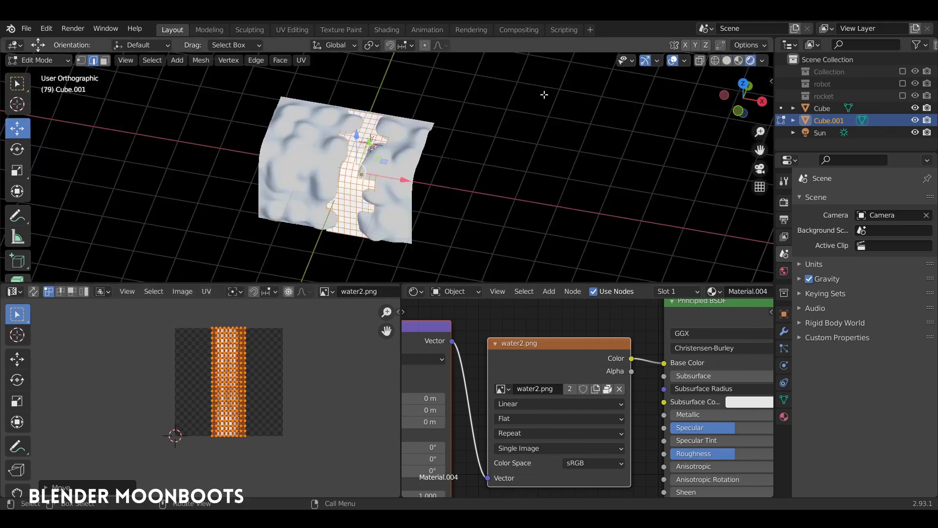
{"action": "scroll", "coordinate": [381, 132], "scroll_direction": "up", "scroll_amount": 5}
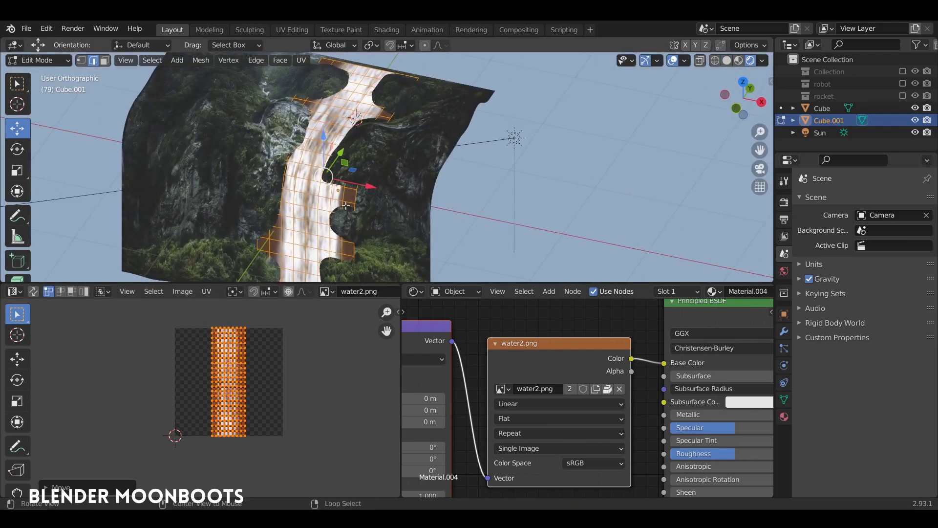
{"action": "middle_click_drag", "start_coordinate": [346, 205], "coordinate": [333, 193]}
{"action": "scroll", "coordinate": [293, 352], "scroll_direction": "up", "scroll_amount": 2}
{"action": "scroll", "coordinate": [293, 352], "scroll_direction": "up", "scroll_amount": 1}
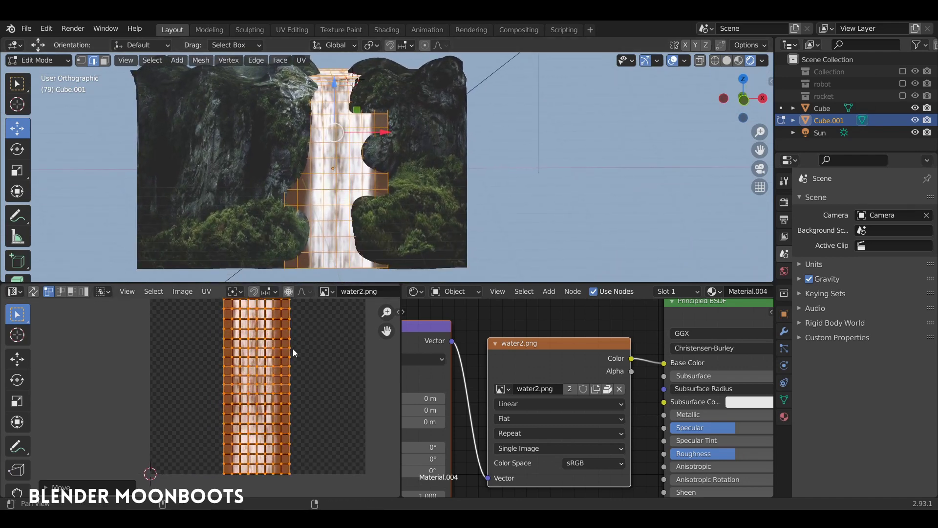
{"action": "middle_click_drag", "start_coordinate": [294, 352], "coordinate": [267, 351]}
{"action": "left_click_drag", "start_coordinate": [284, 282], "coordinate": [284, 179]}
Step: Scale the strip's UVs narrower along X so the water image fills it
{"action": "key", "text": "alt+a"}
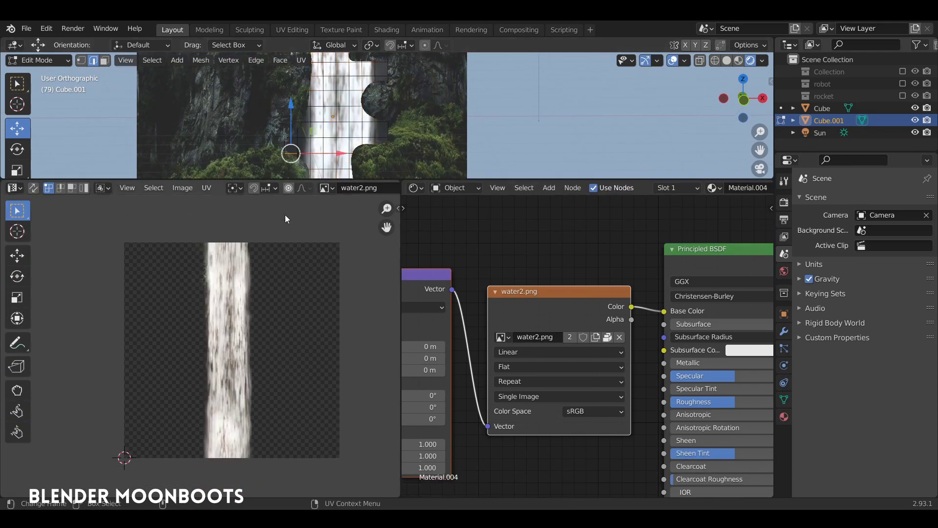
{"action": "scroll", "coordinate": [285, 215], "scroll_direction": "up", "scroll_amount": 2}
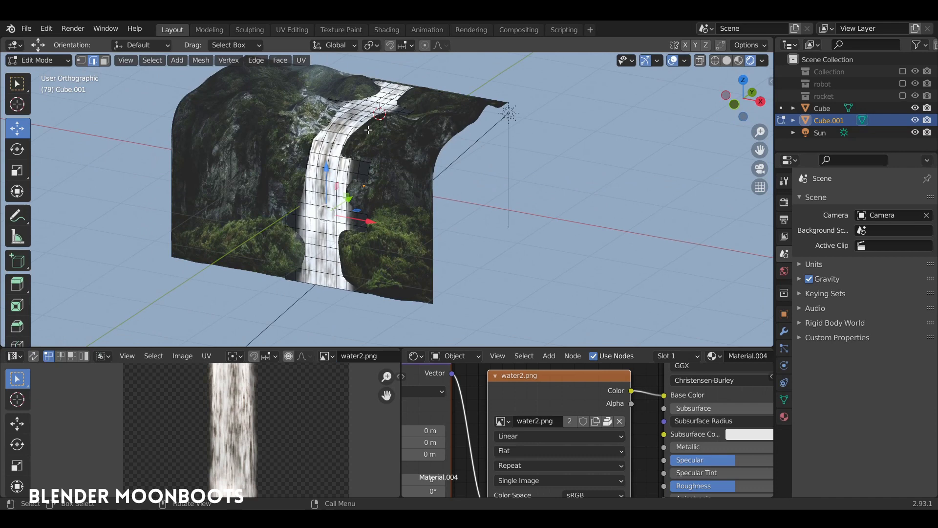
{"action": "key", "text": "a"}
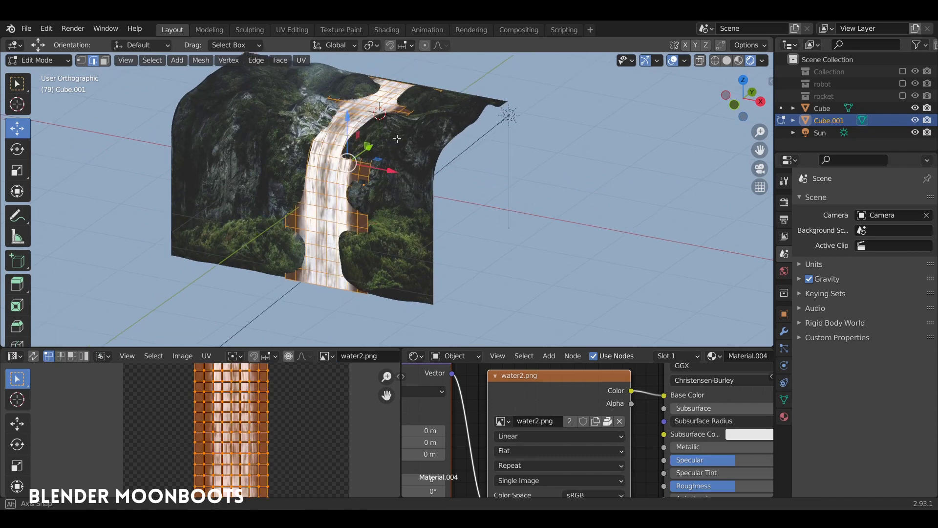
{"action": "middle_click_drag", "start_coordinate": [400, 146], "coordinate": [425, 151]}
{"action": "key", "text": "s"}
{"action": "key", "text": "x"}
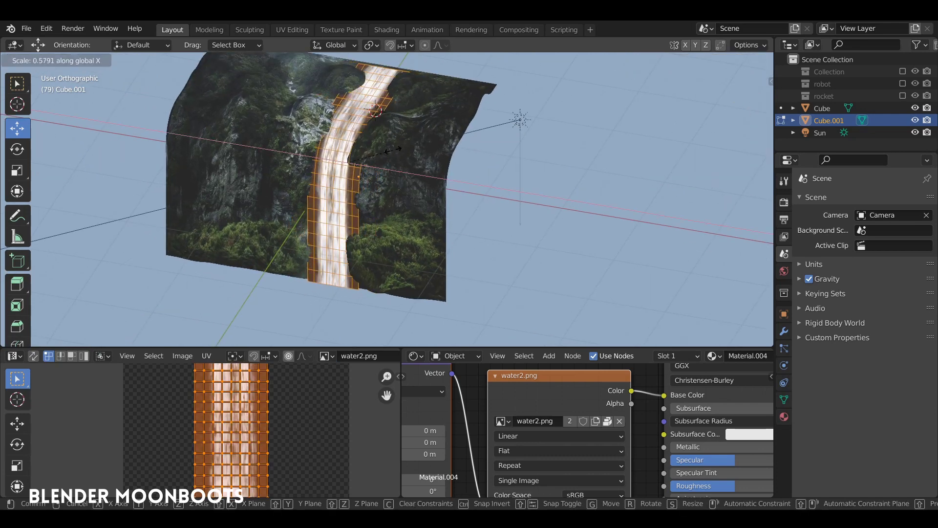
{"action": "left_click", "coordinate": [399, 152]}
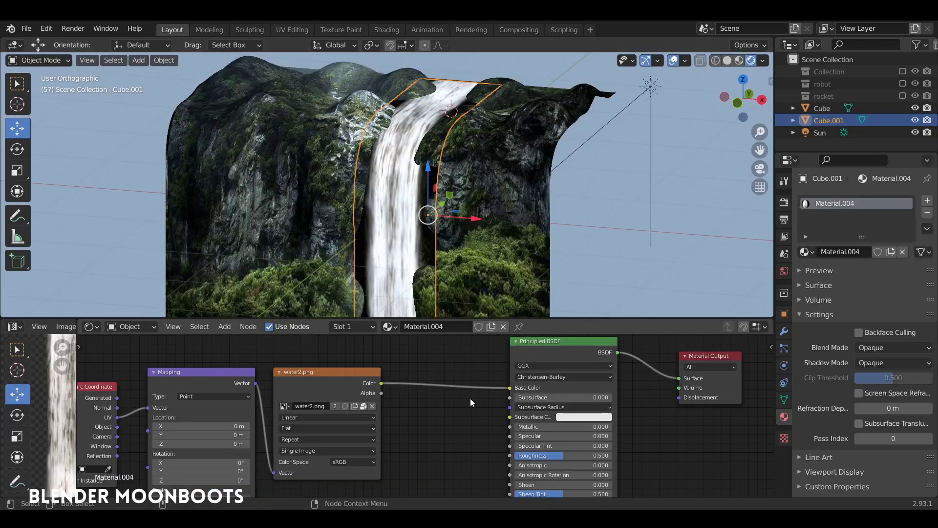
Step: Connect the water2.png Alpha output to the Principled BSDF Alpha input
{"action": "mouse_move", "coordinate": [464, 396]}
{"action": "middle_mouse_down"}
{"action": "mouse_move", "coordinate": [441, 409]}
{"action": "mouse_move", "coordinate": [460, 416]}
{"action": "mouse_move", "coordinate": [445, 399]}
{"action": "middle_mouse_up"}
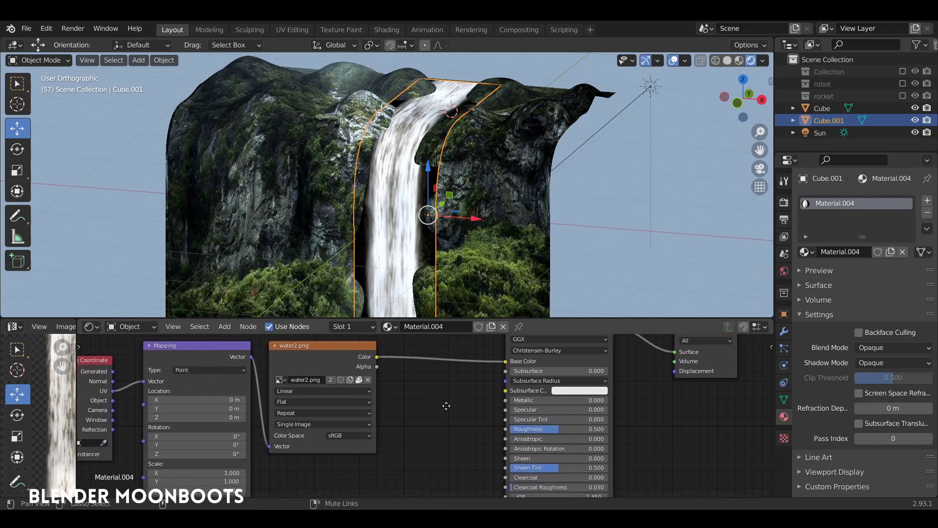
{"action": "left_click_drag", "start_coordinate": [420, 318], "coordinate": [420, 226]}
{"action": "middle_click_drag", "start_coordinate": [410, 291], "coordinate": [447, 303]}
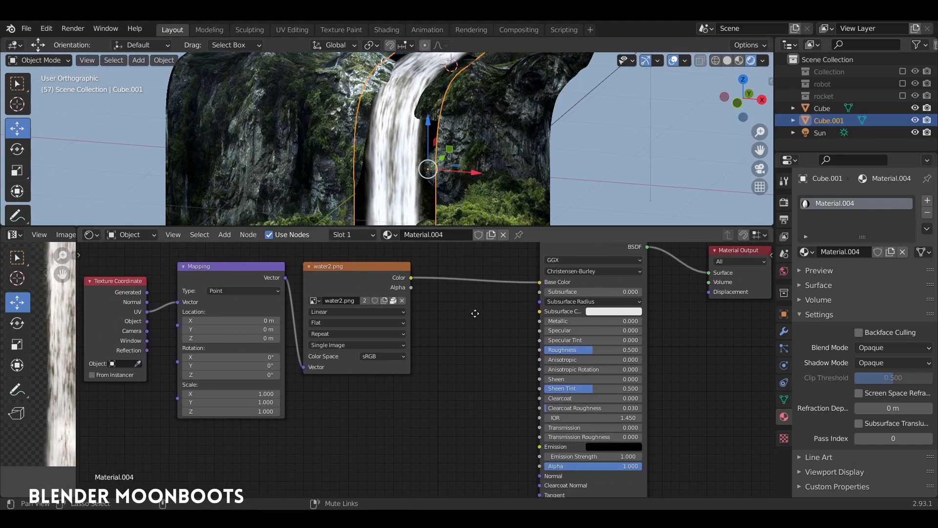
{"action": "left_click_drag", "start_coordinate": [375, 281], "coordinate": [372, 318]}
{"action": "middle_click_drag", "start_coordinate": [460, 346], "coordinate": [452, 331]}
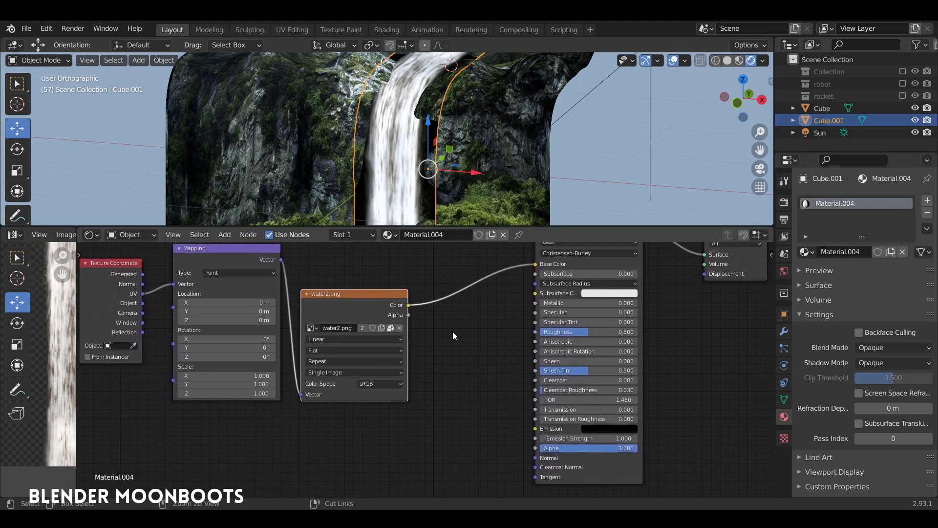
{"action": "left_click_drag", "start_coordinate": [527, 467], "coordinate": [535, 448]}
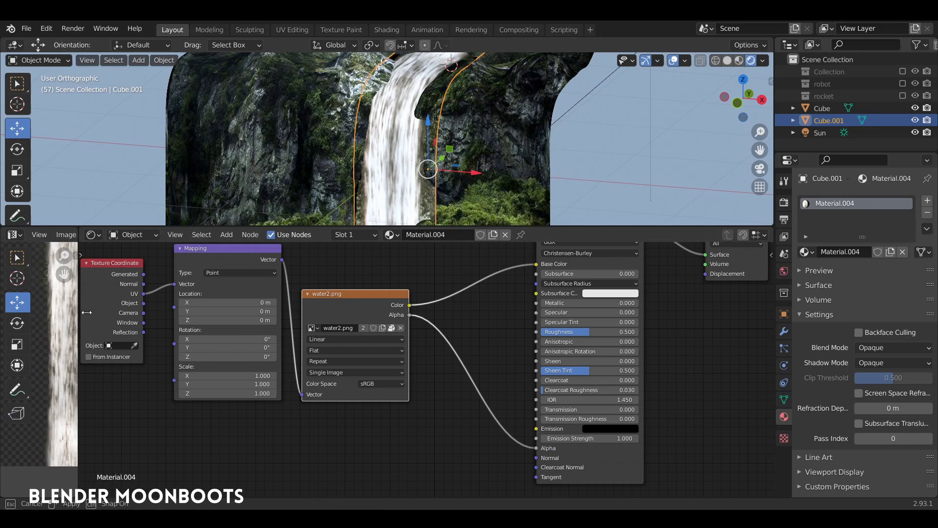
Step: Set the material's Blend Mode to Alpha Blend and Shadow Mode to Alpha Hashed
{"action": "left_click_drag", "start_coordinate": [77, 312], "coordinate": [281, 315]}
{"action": "key", "text": "Home"}
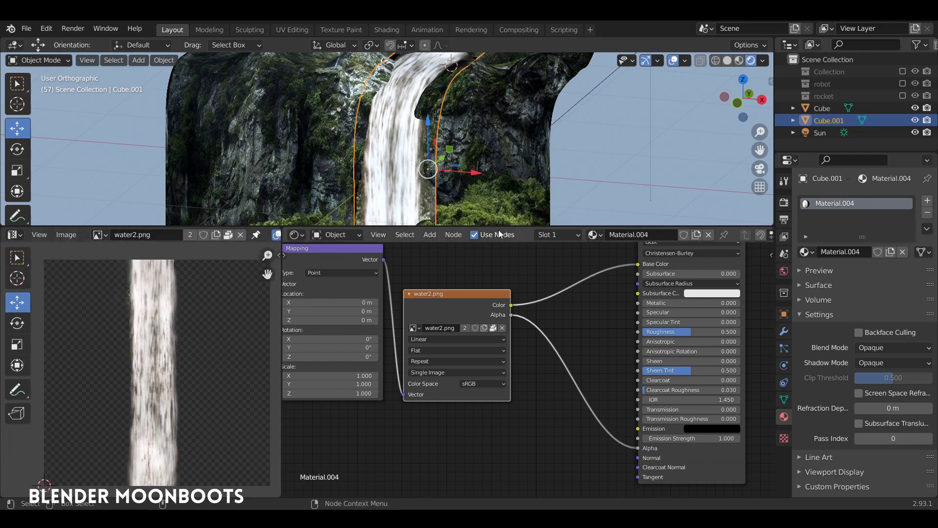
{"action": "mouse_move", "coordinate": [499, 229]}
{"action": "left_mouse_down"}
{"action": "mouse_move", "coordinate": [500, 245]}
{"action": "mouse_move", "coordinate": [847, 283]}
{"action": "left_mouse_up"}
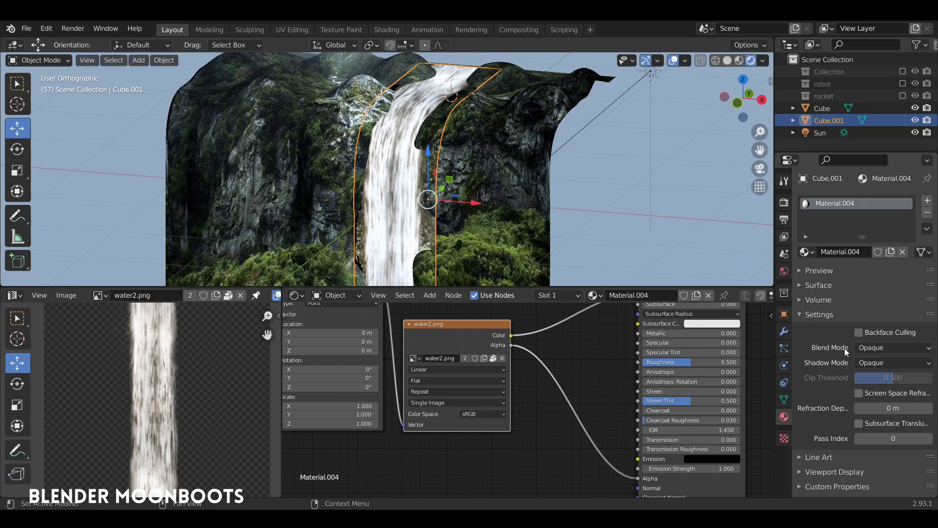
{"action": "left_click", "coordinate": [874, 347]}
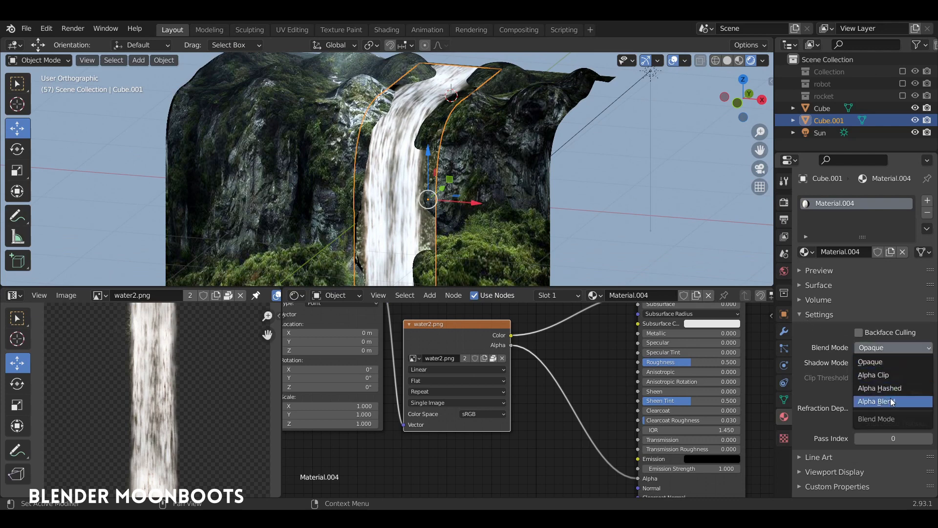
{"action": "left_click", "coordinate": [890, 397]}
{"action": "left_click", "coordinate": [872, 364]}
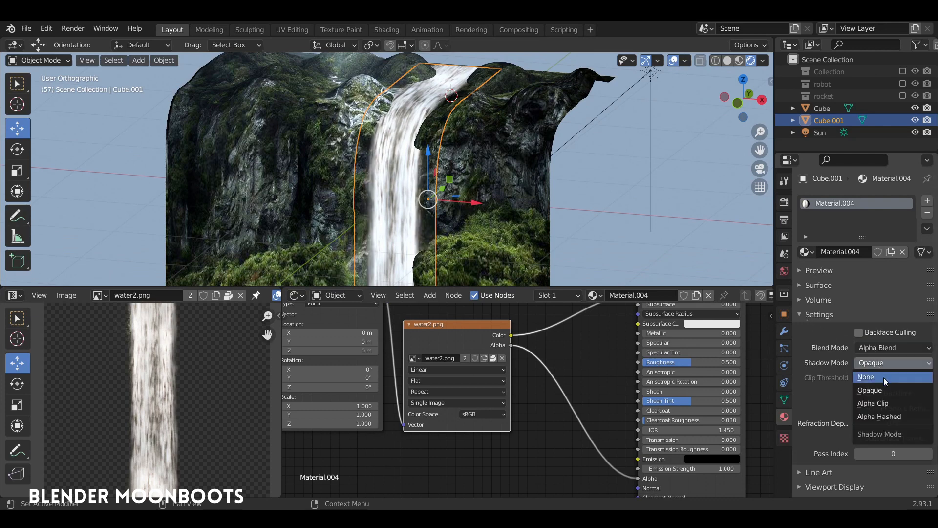
{"action": "left_click", "coordinate": [887, 416]}
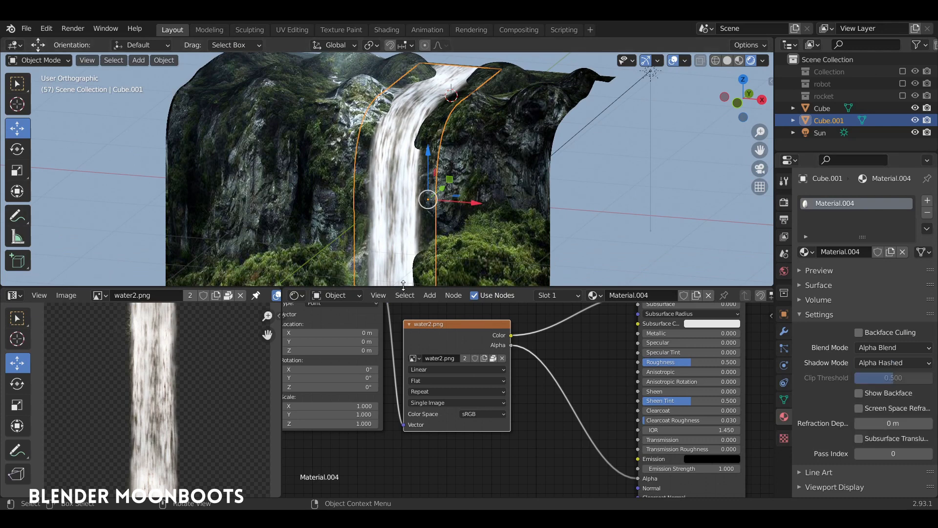
{"action": "left_click_drag", "start_coordinate": [404, 287], "coordinate": [404, 382]}
{"action": "mouse_move", "coordinate": [492, 287]}
{"action": "middle_mouse_down"}
{"action": "mouse_move", "coordinate": [431, 324]}
{"action": "mouse_move", "coordinate": [438, 298]}
{"action": "middle_mouse_up"}
{"action": "scroll", "coordinate": [451, 280], "scroll_direction": "up", "scroll_amount": 3}
{"action": "scroll", "coordinate": [481, 207], "scroll_direction": "up", "scroll_amount": 3}
Step: Resize the editors and rearrange the Mapping and Texture Coordinate nodes
{"action": "middle_click_drag", "start_coordinate": [481, 206], "coordinate": [469, 220]}
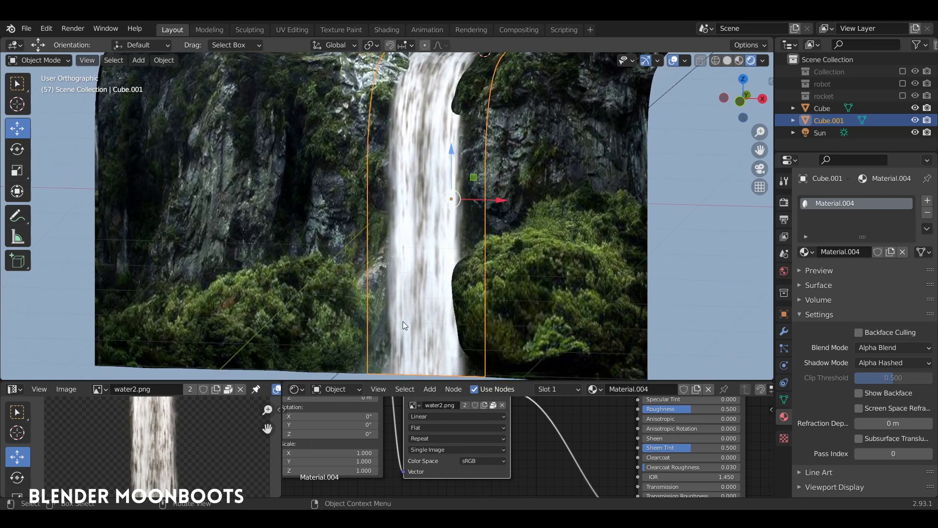
{"action": "left_click_drag", "start_coordinate": [279, 426], "coordinate": [149, 411]}
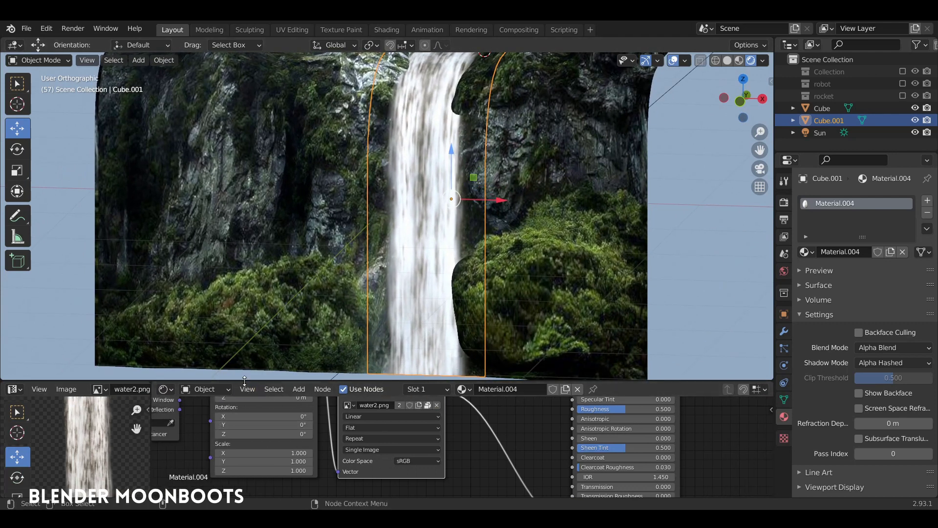
{"action": "left_click_drag", "start_coordinate": [210, 382], "coordinate": [210, 242]}
{"action": "mouse_move", "coordinate": [373, 290]}
{"action": "middle_mouse_down"}
{"action": "mouse_move", "coordinate": [373, 277]}
{"action": "mouse_move", "coordinate": [490, 313]}
{"action": "middle_mouse_up"}
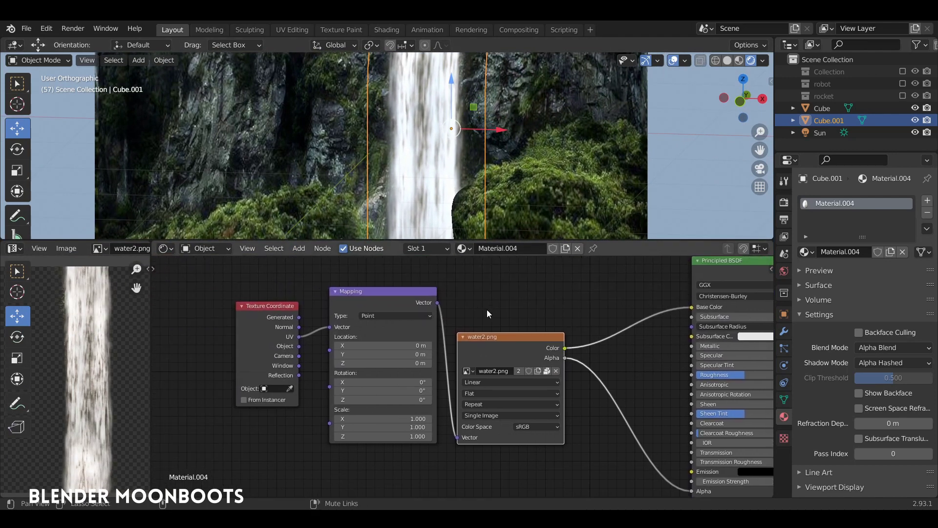
{"action": "mouse_move", "coordinate": [377, 293]}
{"action": "left_mouse_down"}
{"action": "mouse_move", "coordinate": [357, 301]}
{"action": "mouse_move", "coordinate": [370, 303]}
{"action": "left_mouse_up"}
{"action": "left_click_drag", "start_coordinate": [276, 304], "coordinate": [275, 322]}
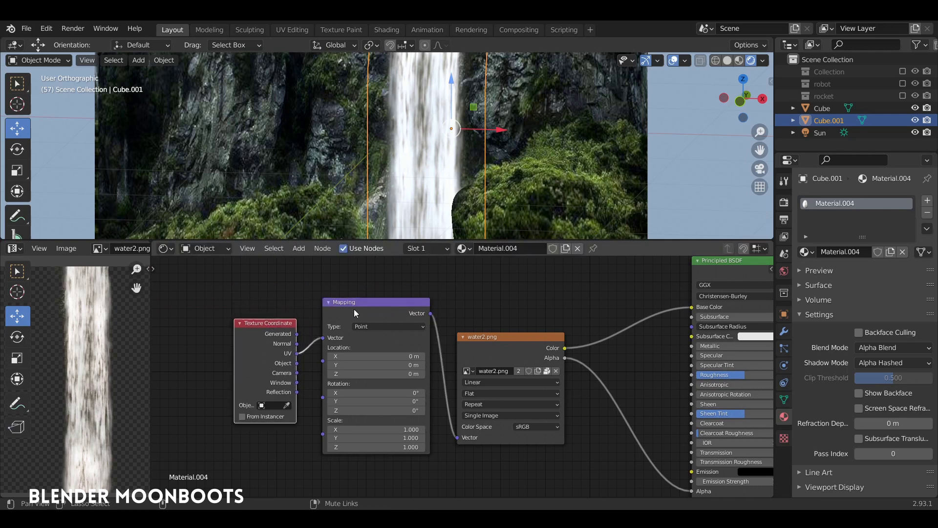
Step: Set the Mapping Location Y to -1.38 m and split a new area below the viewport
{"action": "left_click_drag", "start_coordinate": [426, 366], "coordinate": [407, 370]}
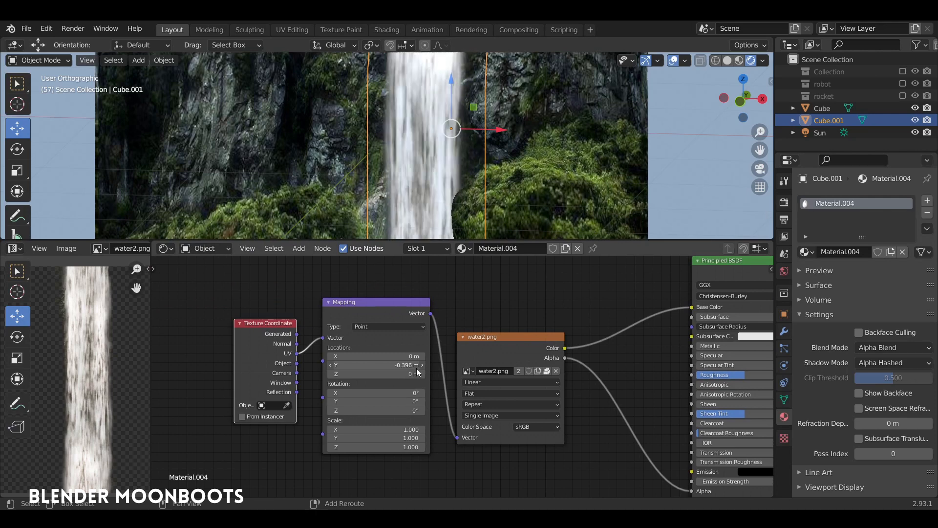
{"action": "mouse_move", "coordinate": [408, 372]}
{"action": "left_mouse_down"}
{"action": "mouse_move", "coordinate": [424, 370]}
{"action": "mouse_move", "coordinate": [412, 368]}
{"action": "left_mouse_up"}
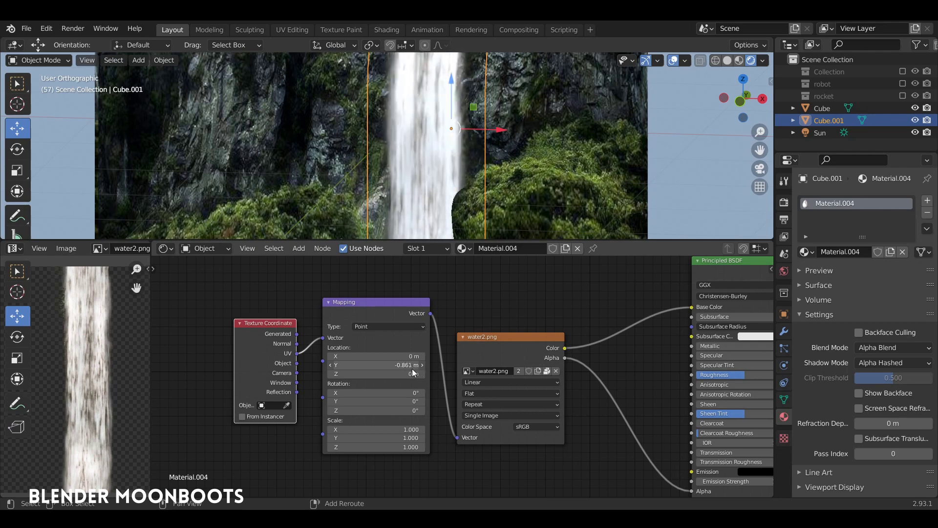
{"action": "scroll", "coordinate": [462, 148], "scroll_direction": "down", "scroll_amount": 3}
{"action": "scroll", "coordinate": [461, 192], "scroll_direction": "down", "scroll_amount": 3}
{"action": "mouse_move", "coordinate": [462, 191]}
{"action": "middle_mouse_down"}
{"action": "mouse_move", "coordinate": [475, 180]}
{"action": "mouse_move", "coordinate": [489, 223]}
{"action": "middle_mouse_up"}
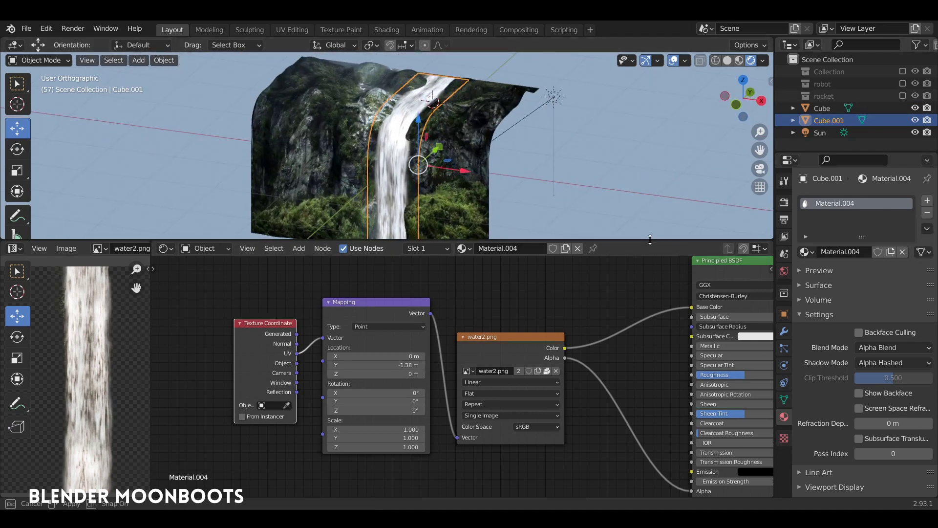
{"action": "left_click_drag", "start_coordinate": [649, 240], "coordinate": [630, 363]}
{"action": "left_click_drag", "start_coordinate": [770, 360], "coordinate": [766, 262]}
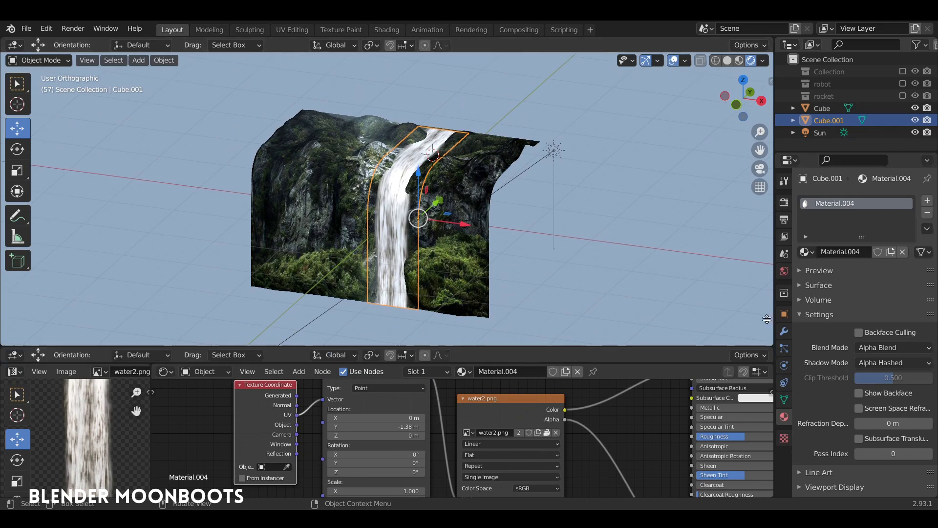
Step: Keyframe Mapping Location Y at 0 m on frame 0 and -3 m on frame 100, then play it back
{"action": "key", "text": "shift+F12"}
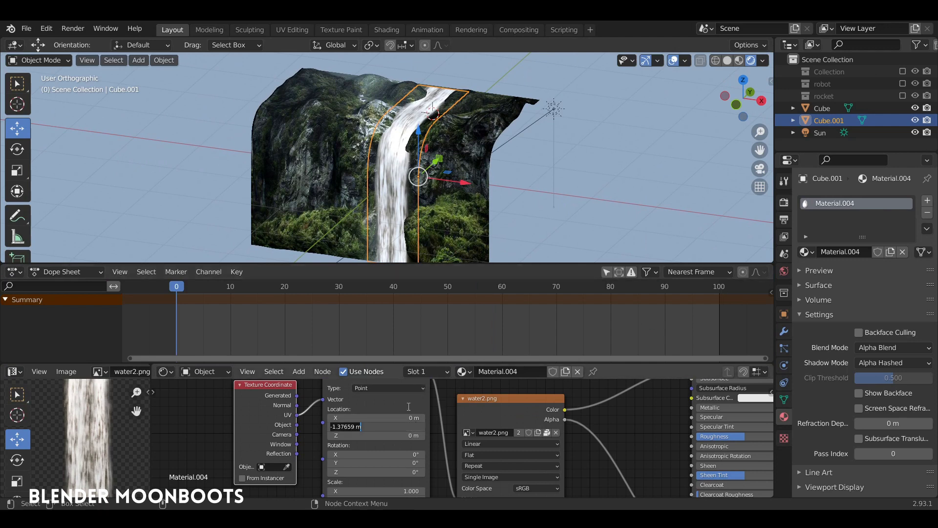
{"action": "key", "text": "Return"}
{"action": "key", "text": "i"}
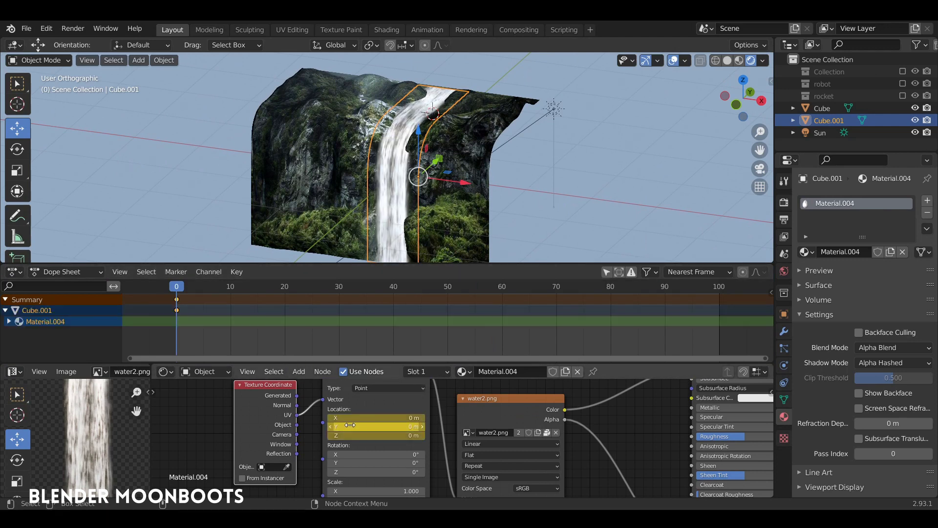
{"action": "left_click_drag", "start_coordinate": [193, 288], "coordinate": [494, 289]}
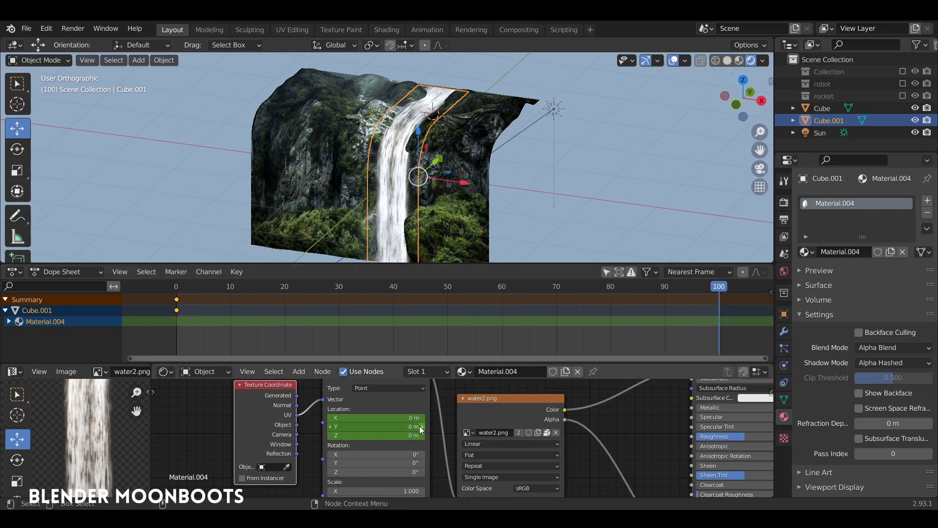
{"action": "left_click_drag", "start_coordinate": [420, 429], "coordinate": [415, 429]}
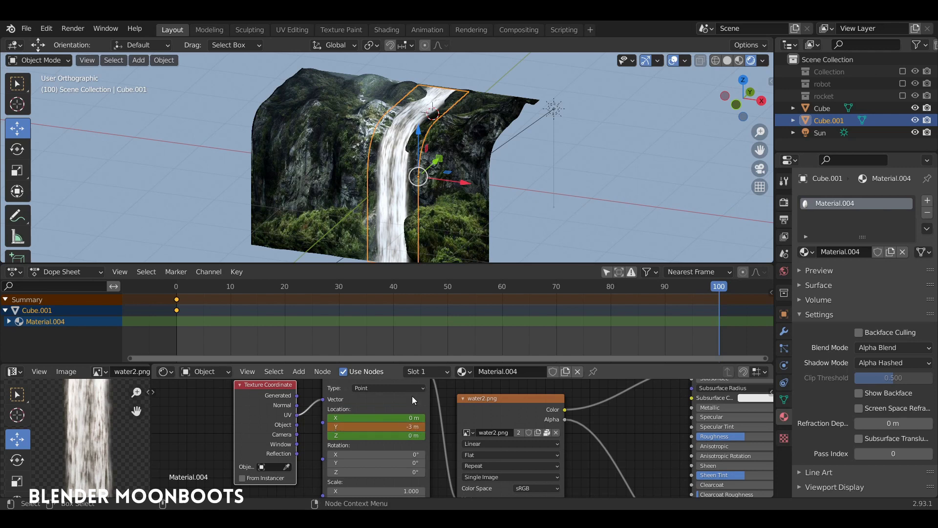
{"action": "key", "text": "i"}
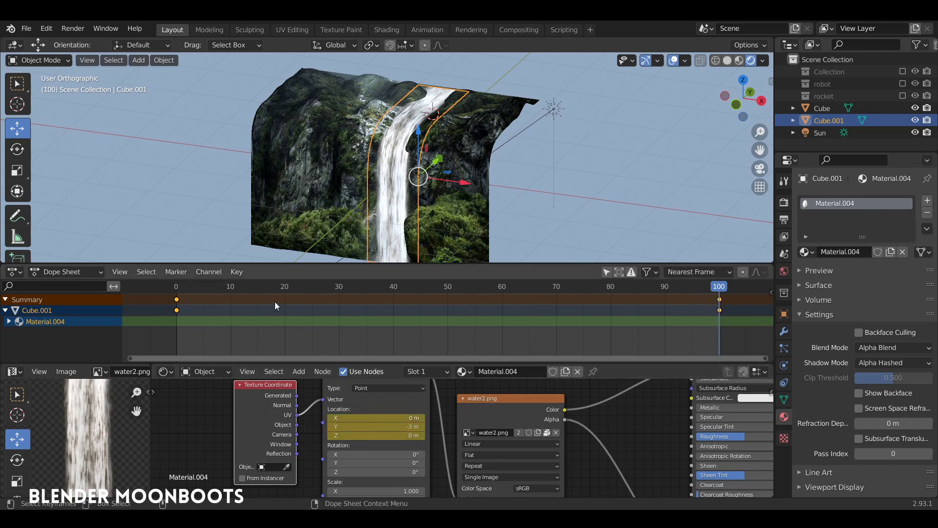
{"action": "key", "text": "space"}
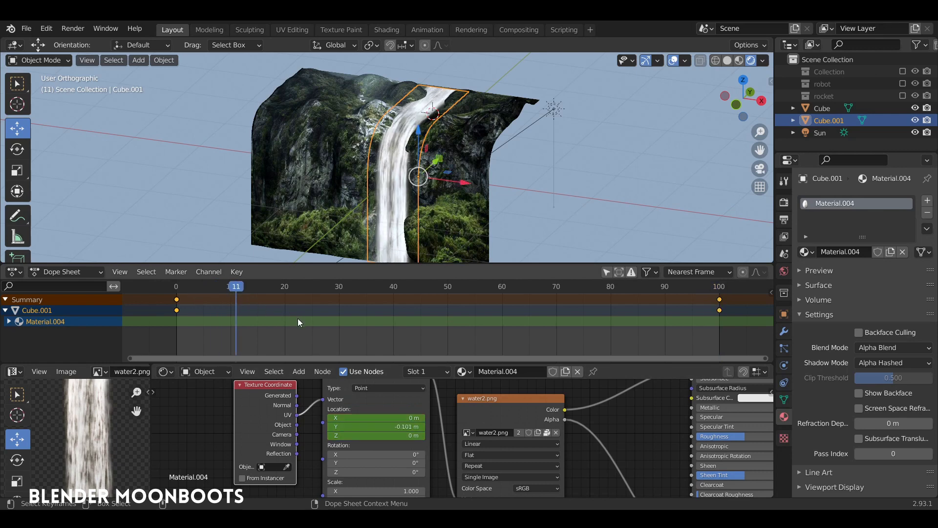
{"action": "key", "text": "t"}
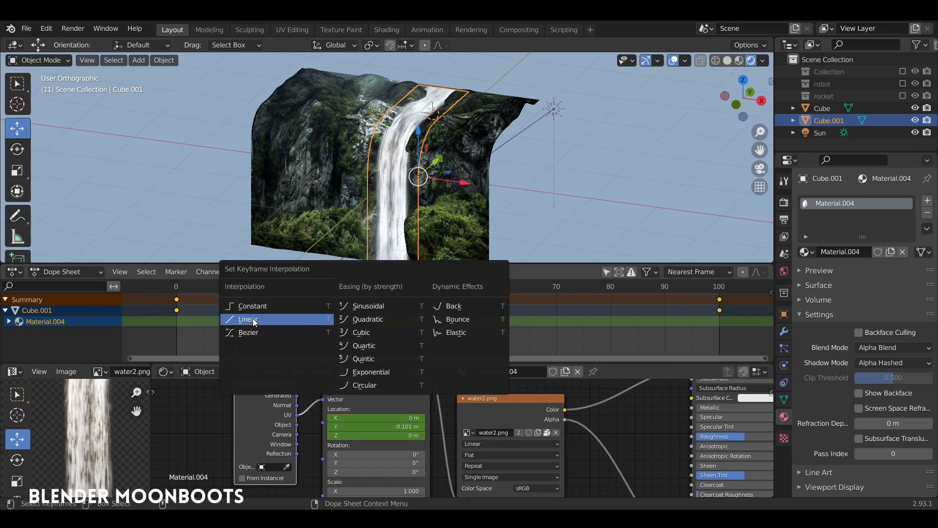
Step: Make the keyframes interpolate linearly and replay the animation from the start
{"action": "left_click", "coordinate": [254, 322]}
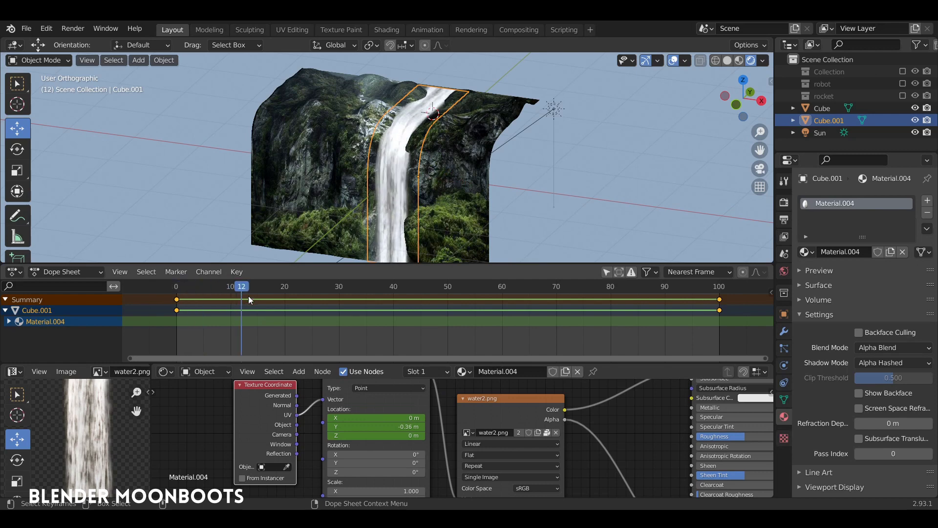
{"action": "key", "text": "shift+Left"}
{"action": "key", "text": "space"}
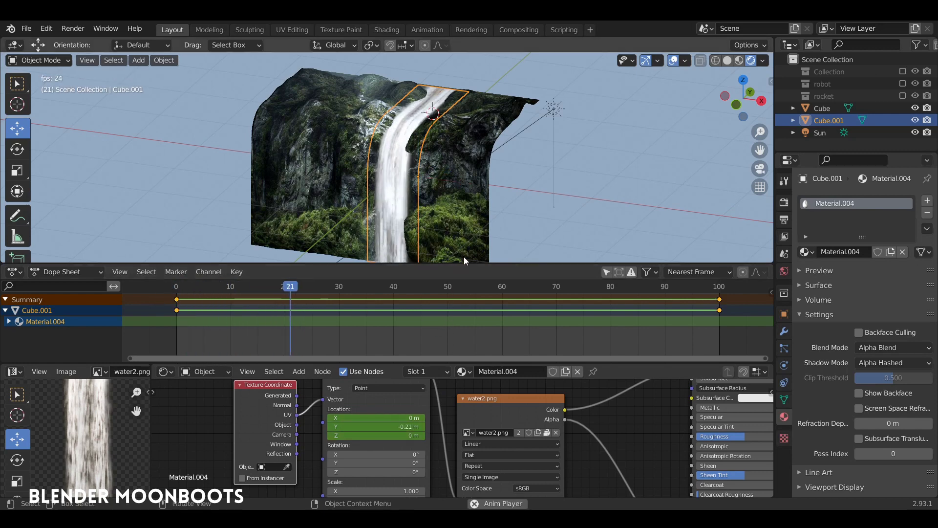
{"action": "middle_click_drag", "start_coordinate": [440, 161], "coordinate": [512, 162]}
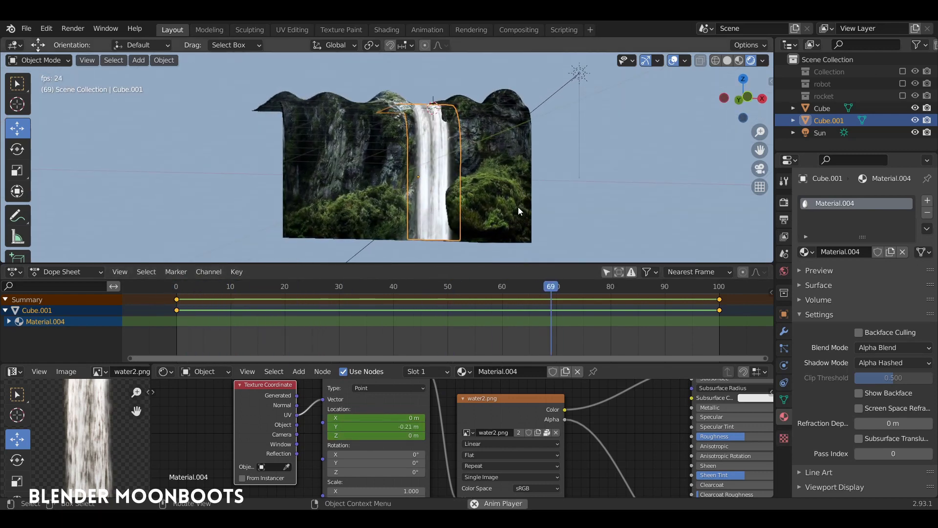
Step: Join the Dope Sheet into the 3D Viewport and zoom in on the waterfall cliff
{"action": "left_click_drag", "start_coordinate": [771, 266], "coordinate": [728, 286]}
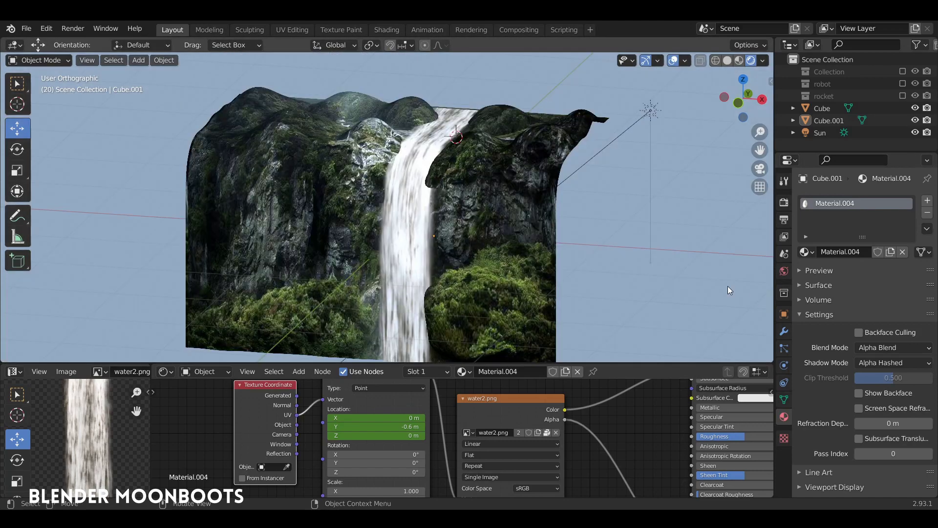
{"action": "middle_click_drag", "start_coordinate": [728, 286], "coordinate": [550, 265]}
{"action": "scroll", "coordinate": [520, 211], "scroll_direction": "up", "scroll_amount": 3}
{"action": "scroll", "coordinate": [521, 197], "scroll_direction": "up", "scroll_amount": 2}
{"action": "mouse_move", "coordinate": [522, 197]}
{"action": "middle_mouse_down"}
{"action": "mouse_move", "coordinate": [558, 157]}
{"action": "mouse_move", "coordinate": [560, 133]}
{"action": "mouse_move", "coordinate": [524, 132]}
{"action": "mouse_move", "coordinate": [554, 199]}
{"action": "mouse_move", "coordinate": [523, 206]}
{"action": "mouse_move", "coordinate": [570, 215]}
{"action": "mouse_move", "coordinate": [573, 202]}
{"action": "mouse_move", "coordinate": [538, 236]}
{"action": "mouse_move", "coordinate": [524, 227]}
{"action": "mouse_move", "coordinate": [538, 229]}
{"action": "mouse_move", "coordinate": [527, 221]}
{"action": "mouse_move", "coordinate": [556, 192]}
{"action": "mouse_move", "coordinate": [546, 215]}
{"action": "mouse_move", "coordinate": [573, 204]}
{"action": "mouse_move", "coordinate": [567, 185]}
{"action": "mouse_move", "coordinate": [565, 213]}
{"action": "mouse_move", "coordinate": [594, 223]}
{"action": "middle_mouse_up"}
Step: Select the Cube cliff, switch it to Sculpt Mode, and view it from above
{"action": "left_click", "coordinate": [526, 222]}
{"action": "scroll", "coordinate": [555, 192], "scroll_direction": "down", "scroll_amount": 5}
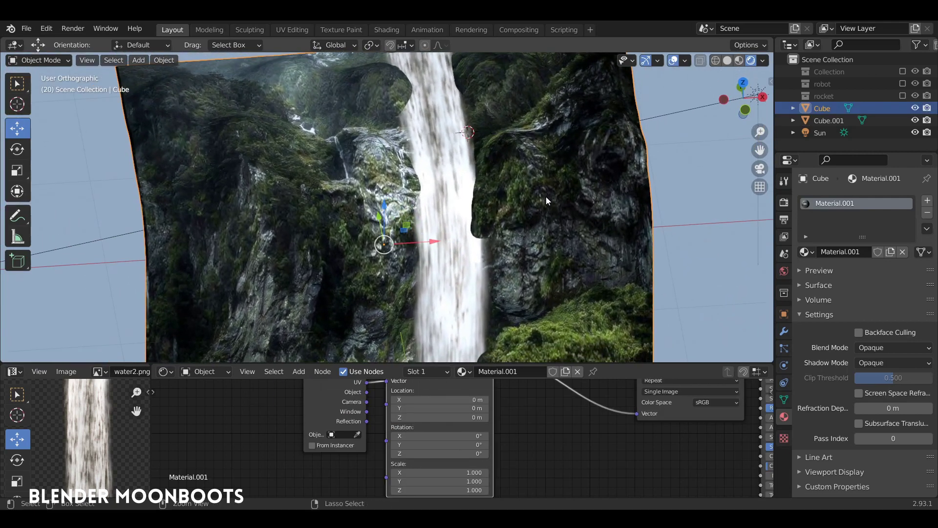
{"action": "key", "text": "ctrl+Tab"}
{"action": "left_click", "coordinate": [544, 268]}
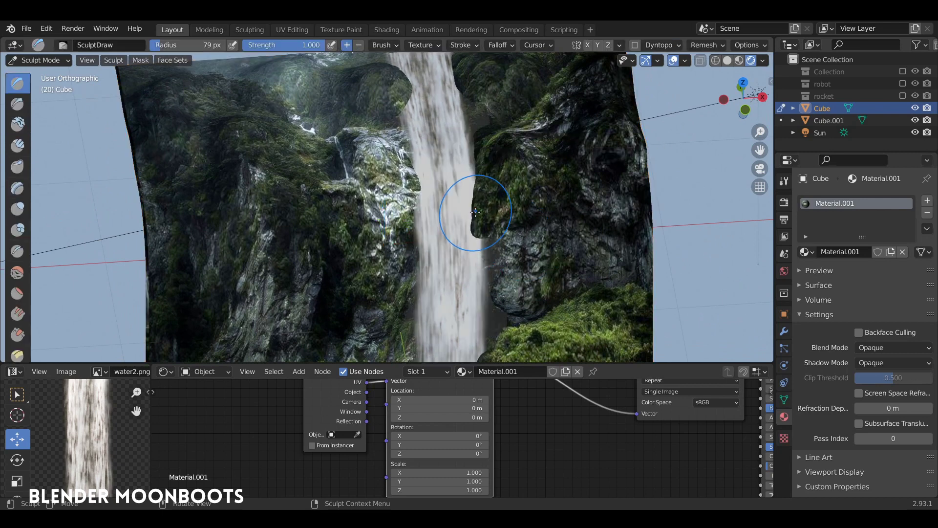
{"action": "key", "text": "b"}
{"action": "scroll", "coordinate": [515, 205], "scroll_direction": "down", "scroll_amount": 3}
{"action": "mouse_move", "coordinate": [516, 204]}
{"action": "middle_mouse_down"}
{"action": "mouse_move", "coordinate": [488, 248]}
{"action": "mouse_move", "coordinate": [468, 209]}
{"action": "middle_mouse_up"}
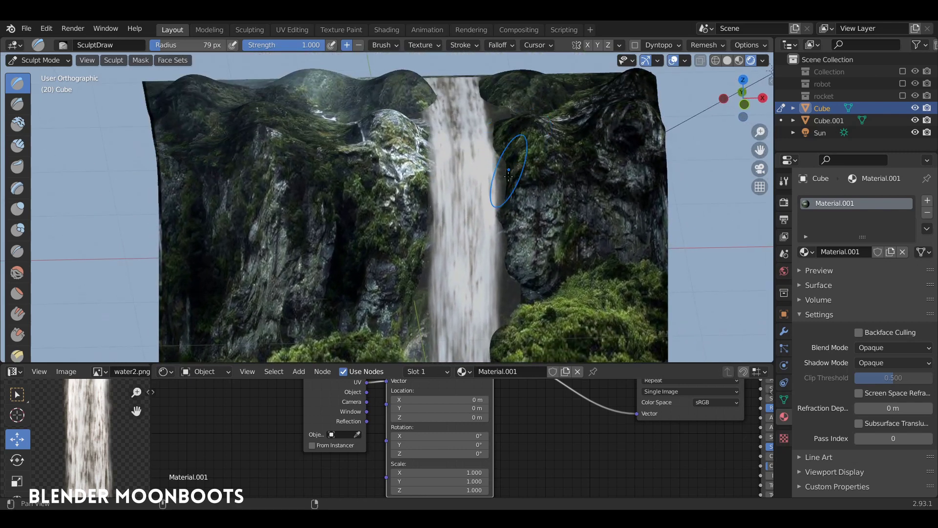
Step: Bend the waterfall's top edge sideways using a proportional-editing move
{"action": "key", "text": "Tab"}
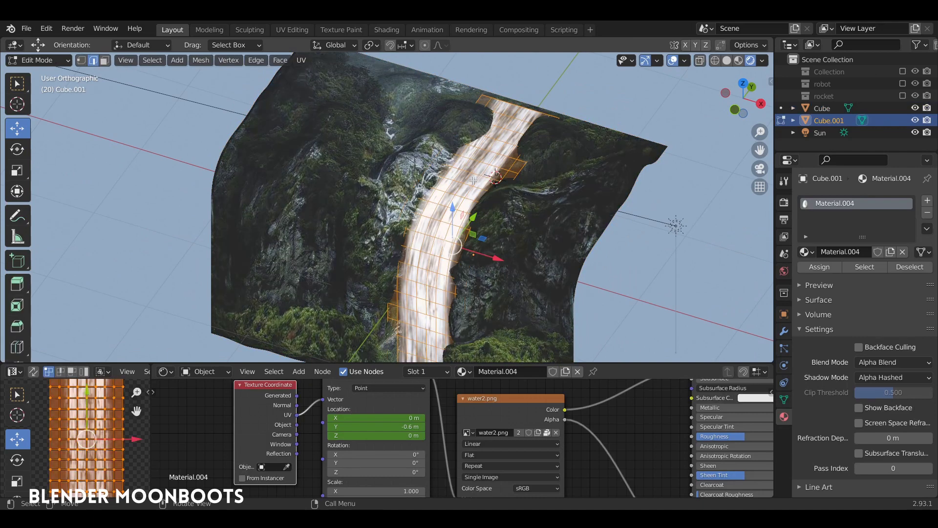
{"action": "middle_click_drag", "start_coordinate": [527, 172], "coordinate": [501, 150]}
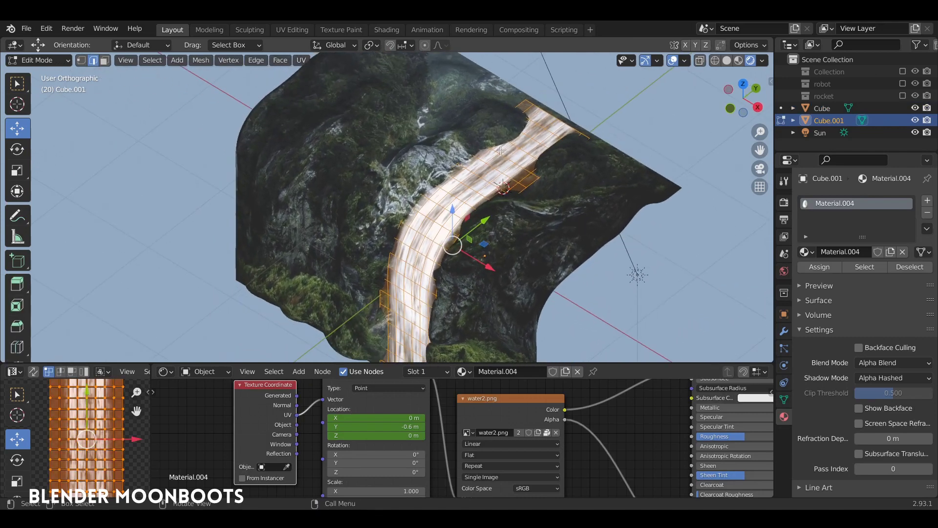
{"action": "key", "text": "alt+a"}
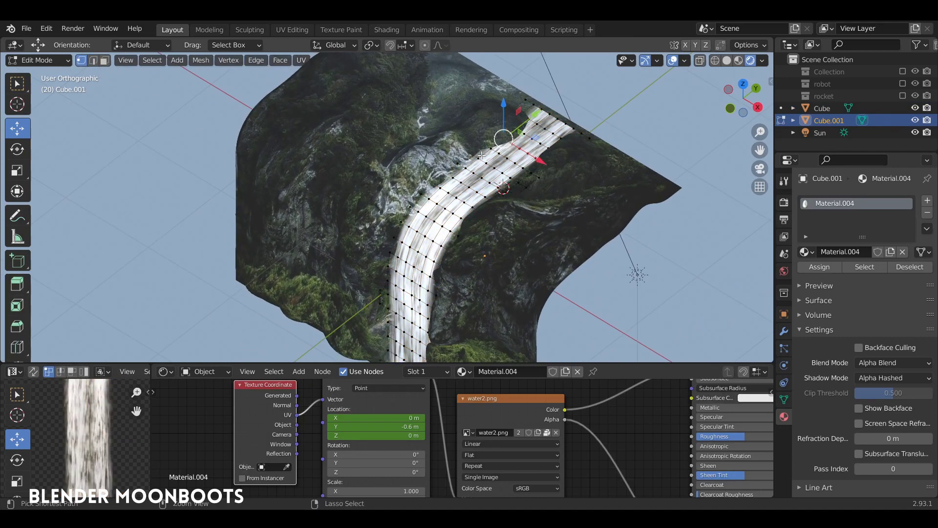
{"action": "left_click", "coordinate": [506, 137], "text": "ctrl"}
{"action": "middle_click_drag", "start_coordinate": [506, 138], "coordinate": [474, 134]}
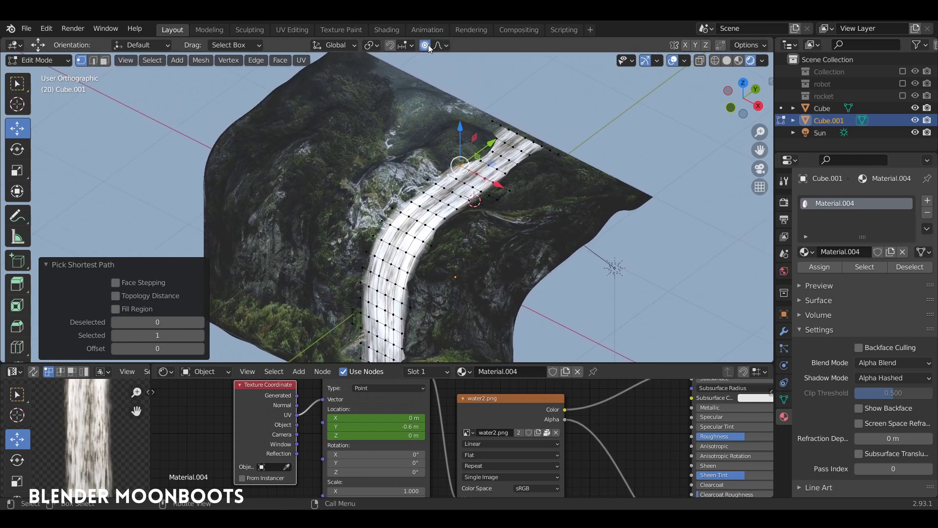
{"action": "left_click_drag", "start_coordinate": [495, 185], "coordinate": [506, 194]}
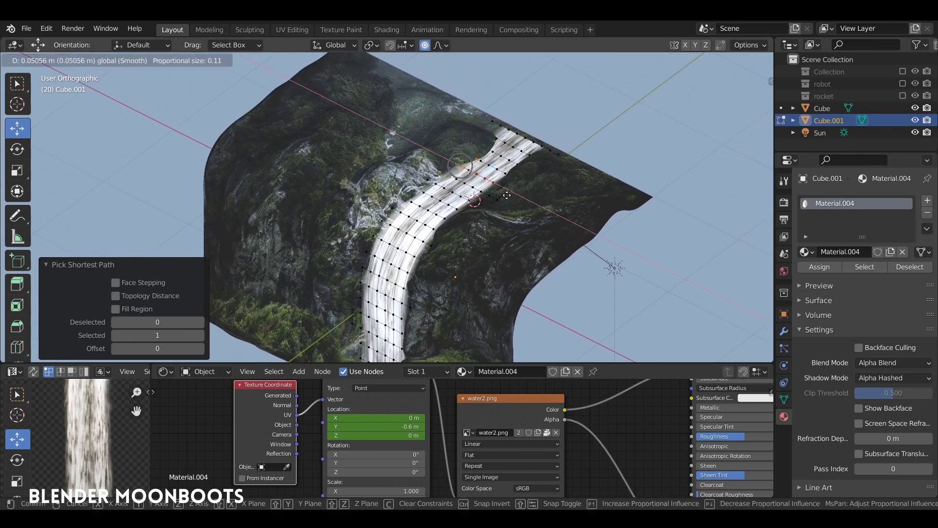
{"action": "scroll", "coordinate": [507, 198], "scroll_direction": "down", "scroll_amount": 5}
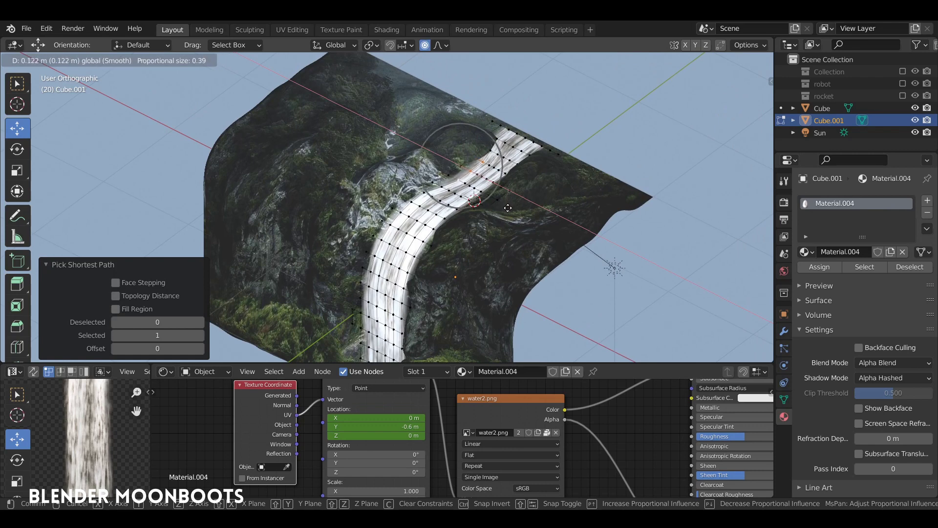
{"action": "mouse_move", "coordinate": [508, 208]}
{"action": "left_mouse_down"}
{"action": "mouse_move", "coordinate": [506, 195]}
{"action": "mouse_move", "coordinate": [538, 171]}
{"action": "left_mouse_up"}
{"action": "key", "text": "Tab"}
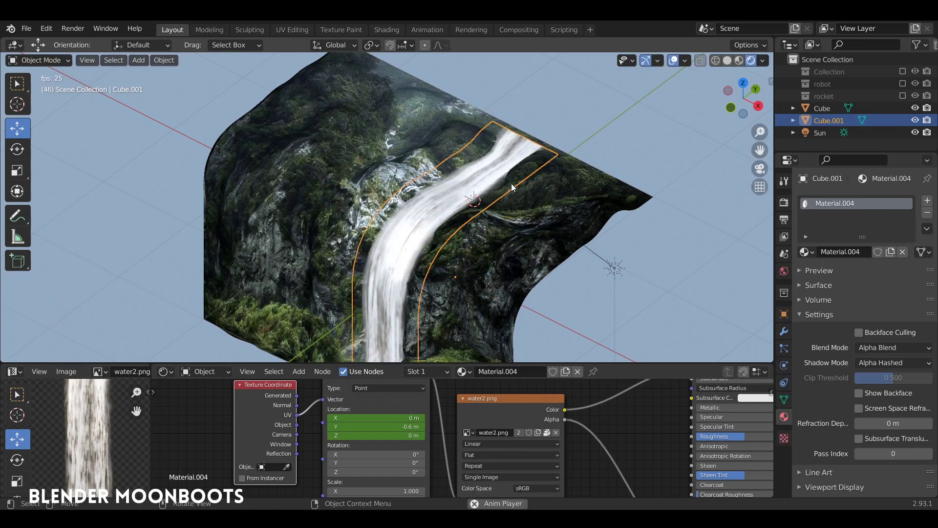
Step: Shift the waterfall's upper vertices sideways along X and return to Object Mode
{"action": "key", "text": "Tab"}
{"action": "mouse_move", "coordinate": [512, 188]}
{"action": "middle_mouse_down"}
{"action": "mouse_move", "coordinate": [480, 198]}
{"action": "mouse_move", "coordinate": [492, 179]}
{"action": "mouse_move", "coordinate": [415, 206]}
{"action": "middle_mouse_up"}
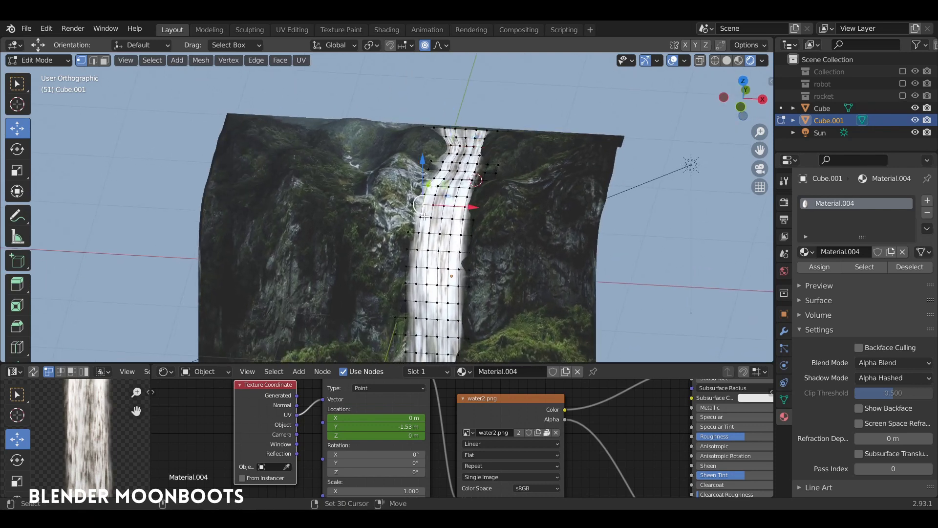
{"action": "left_click_drag", "start_coordinate": [474, 214], "coordinate": [484, 218]}
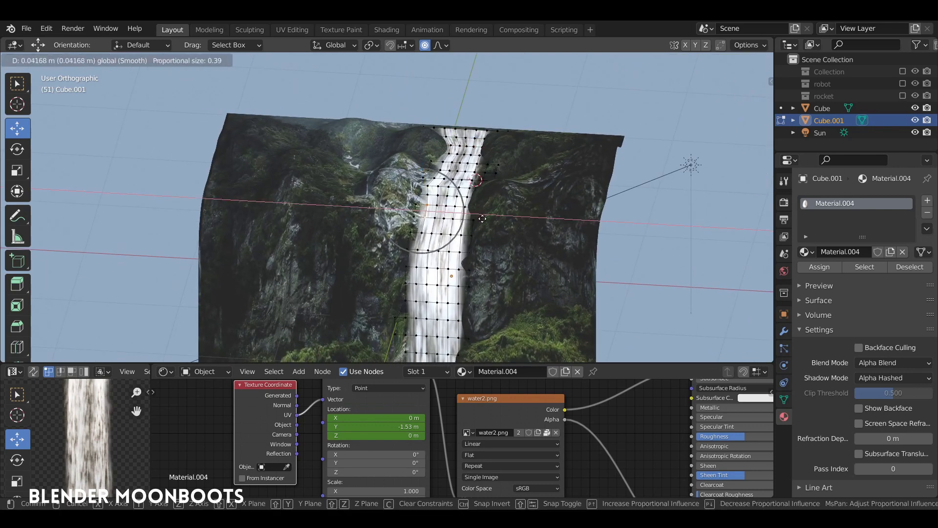
{"action": "left_click", "coordinate": [482, 221]}
{"action": "key", "text": "Tab"}
Step: Play the animation, select the cliff, and close in on the waterfall top
{"action": "key", "text": "space"}
{"action": "mouse_move", "coordinate": [494, 224]}
{"action": "middle_mouse_down"}
{"action": "mouse_move", "coordinate": [479, 257]}
{"action": "mouse_move", "coordinate": [441, 240]}
{"action": "mouse_move", "coordinate": [446, 225]}
{"action": "mouse_move", "coordinate": [473, 212]}
{"action": "mouse_move", "coordinate": [499, 148]}
{"action": "mouse_move", "coordinate": [548, 118]}
{"action": "middle_mouse_up"}
{"action": "left_click", "coordinate": [548, 119]}
{"action": "scroll", "coordinate": [490, 153], "scroll_direction": "up", "scroll_amount": 3}
{"action": "mouse_move", "coordinate": [490, 153]}
{"action": "middle_mouse_down"}
{"action": "mouse_move", "coordinate": [477, 237]}
{"action": "mouse_move", "coordinate": [478, 166]}
{"action": "mouse_move", "coordinate": [428, 163]}
{"action": "mouse_move", "coordinate": [436, 186]}
{"action": "mouse_move", "coordinate": [444, 178]}
{"action": "mouse_move", "coordinate": [441, 191]}
{"action": "middle_mouse_up"}
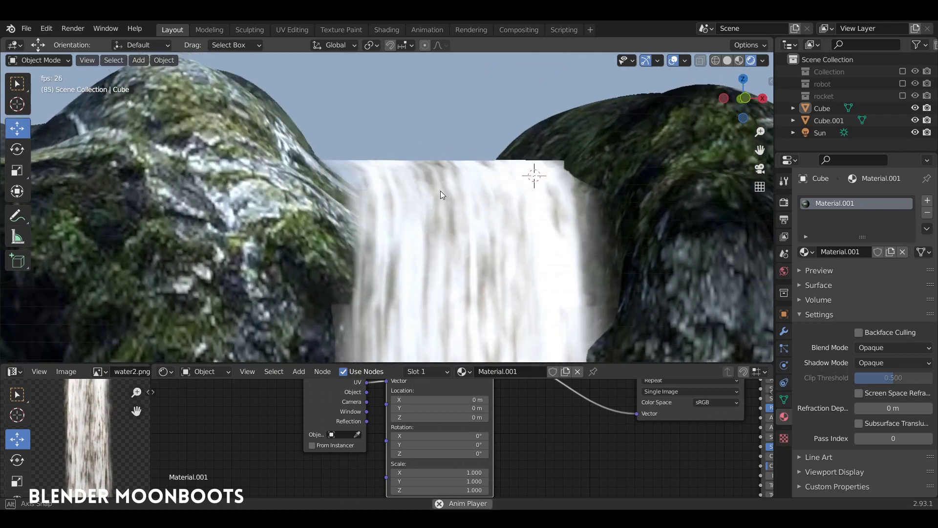
Step: Undo the lowering, then in Right view bend a vertex path over the cliff lip
{"action": "left_click", "coordinate": [366, 196]}
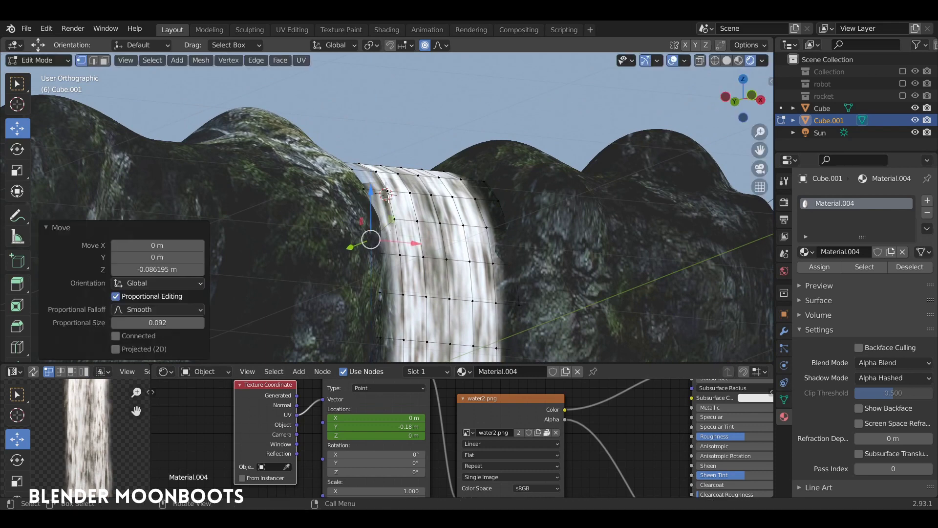
{"action": "mouse_move", "coordinate": [371, 196]}
{"action": "middle_mouse_down"}
{"action": "mouse_move", "coordinate": [392, 186]}
{"action": "mouse_move", "coordinate": [397, 219]}
{"action": "middle_mouse_up"}
{"action": "key", "text": "ctrl+z"}
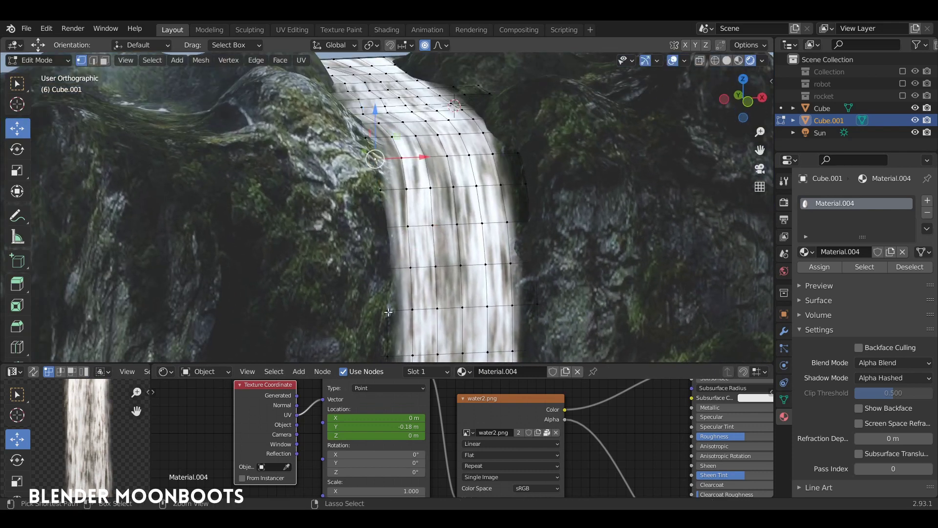
{"action": "left_click", "coordinate": [389, 312], "text": "ctrl"}
{"action": "mouse_move", "coordinate": [389, 312]}
{"action": "middle_mouse_down"}
{"action": "mouse_move", "coordinate": [356, 237]}
{"action": "mouse_move", "coordinate": [364, 290]}
{"action": "middle_mouse_up"}
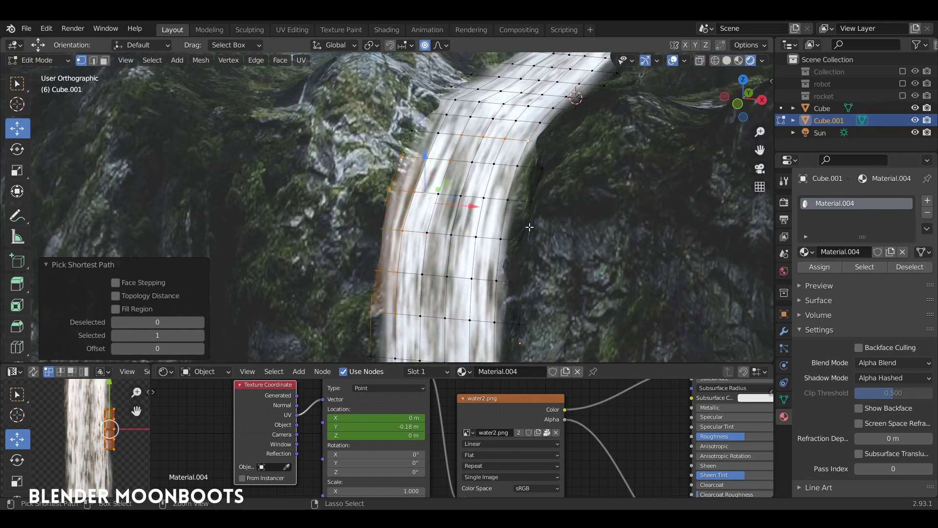
{"action": "middle_click_drag", "start_coordinate": [500, 321], "coordinate": [471, 211]}
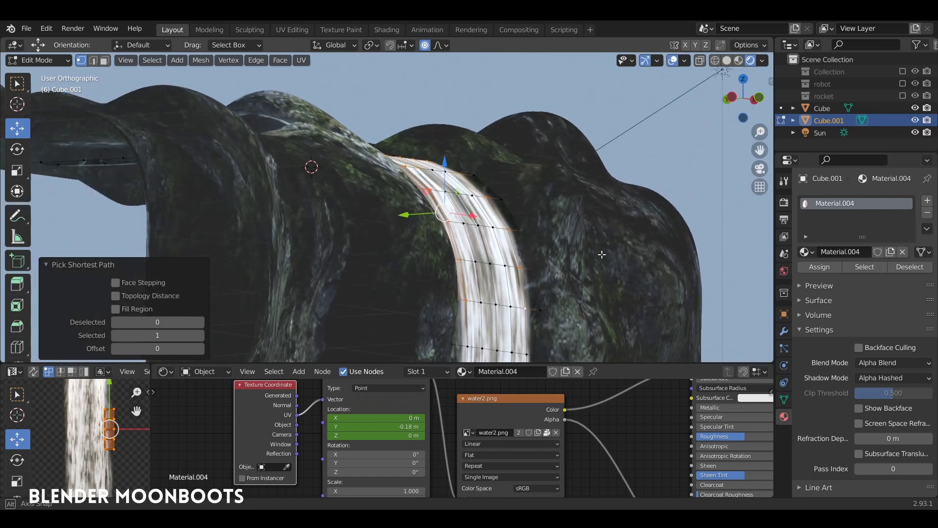
{"action": "key", "text": "KP_3"}
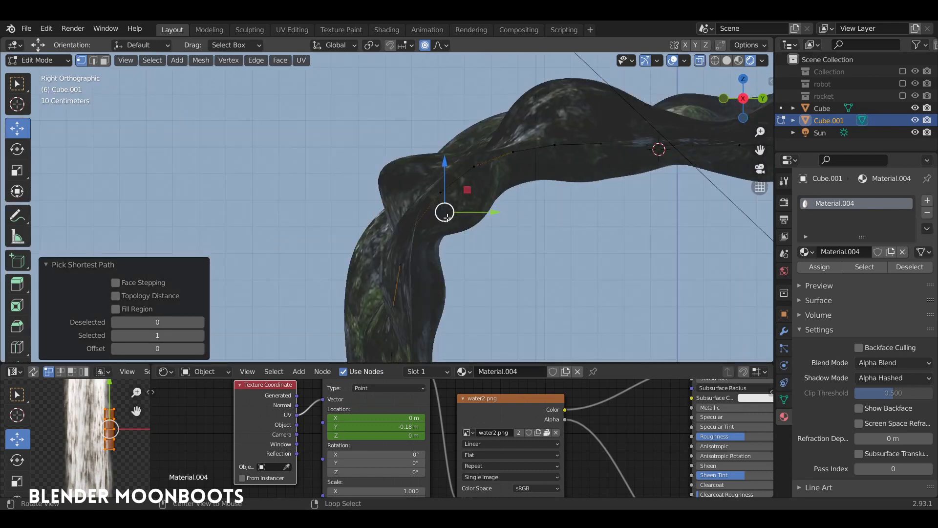
{"action": "left_click_drag", "start_coordinate": [444, 218], "coordinate": [456, 230]}
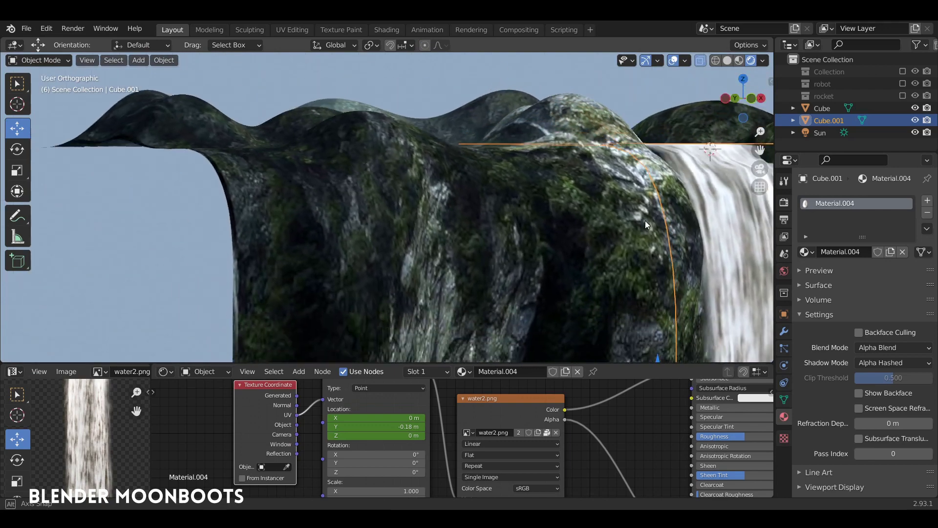
{"action": "middle_click_drag", "start_coordinate": [458, 229], "coordinate": [425, 174]}
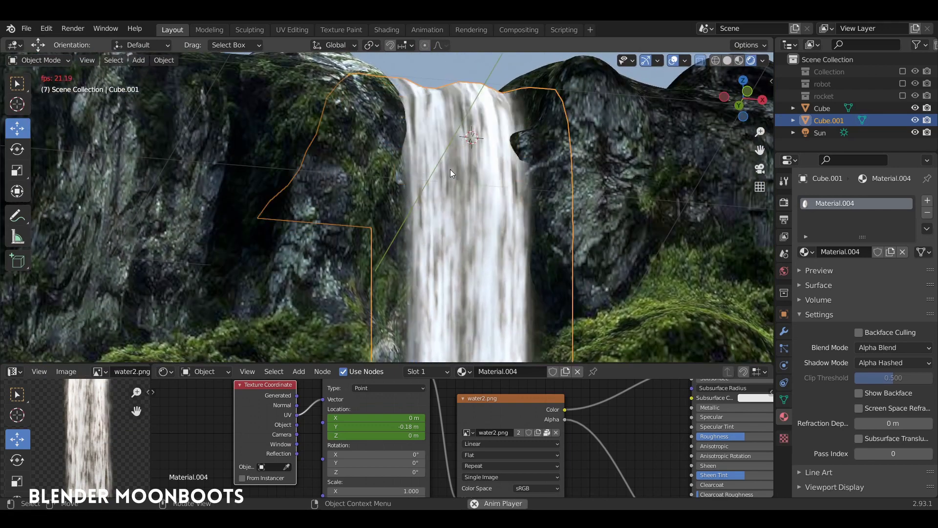
Step: Play the animation, deselect everything, and orbit to watch the waterfall flow
{"action": "key", "text": "space"}
{"action": "key", "text": "alt+a"}
{"action": "mouse_move", "coordinate": [438, 171]}
{"action": "middle_mouse_down"}
{"action": "mouse_move", "coordinate": [427, 167]}
{"action": "mouse_move", "coordinate": [420, 186]}
{"action": "mouse_move", "coordinate": [447, 223]}
{"action": "mouse_move", "coordinate": [469, 228]}
{"action": "middle_mouse_up"}
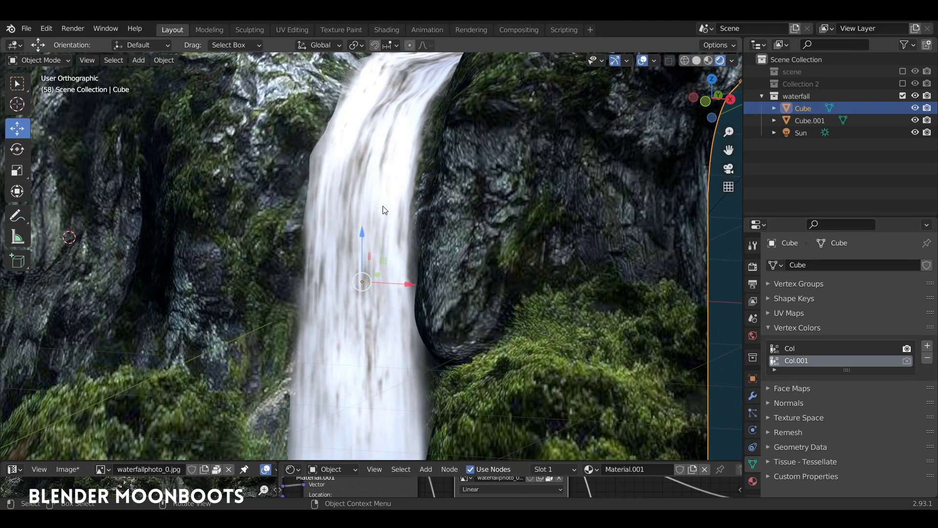
Step: Put the cliff in Texture Paint mode with the brush blending set to Multiply
{"action": "middle_click_drag", "start_coordinate": [384, 209], "coordinate": [519, 183]}
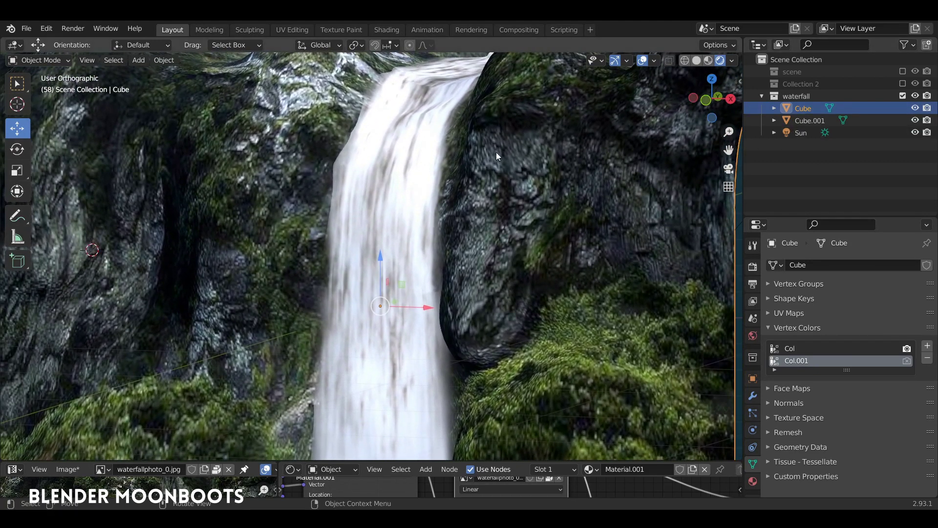
{"action": "key", "text": "ctrl+Tab"}
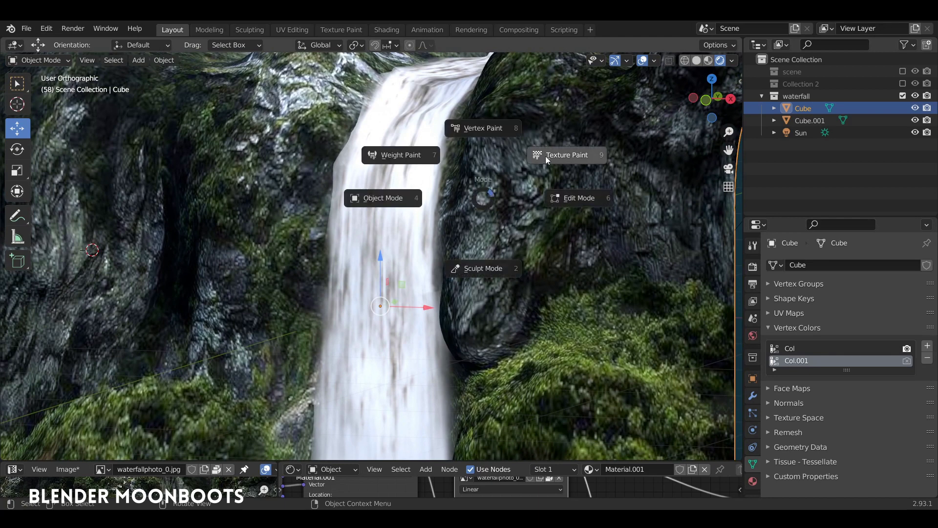
{"action": "left_click", "coordinate": [546, 160]}
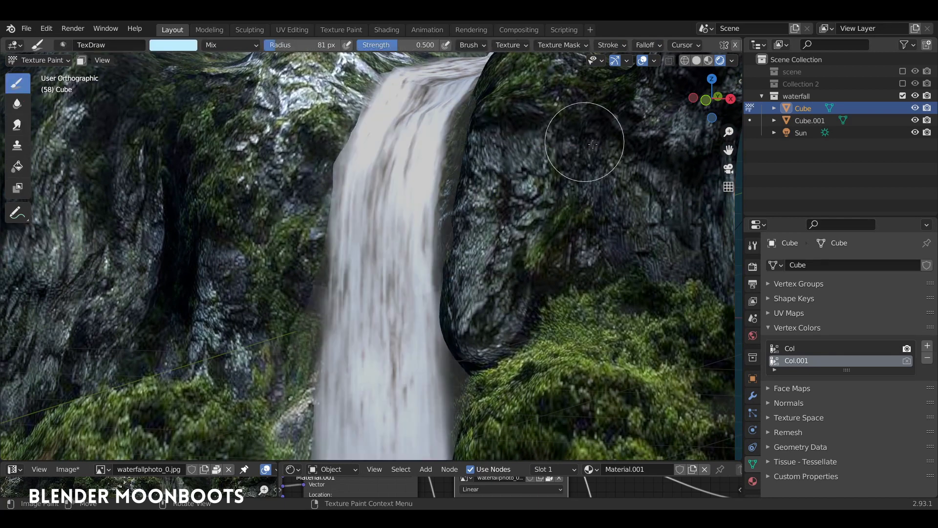
{"action": "key", "text": "n"}
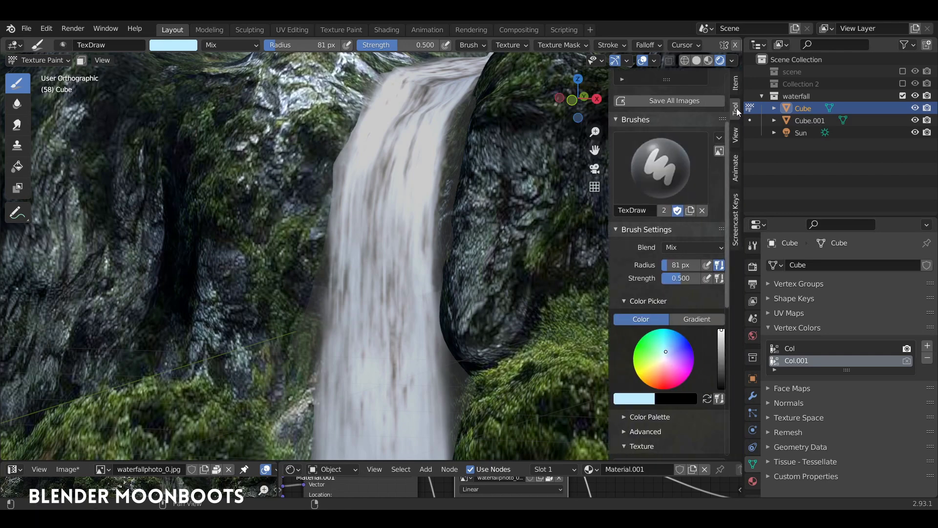
{"action": "left_click", "coordinate": [683, 248]}
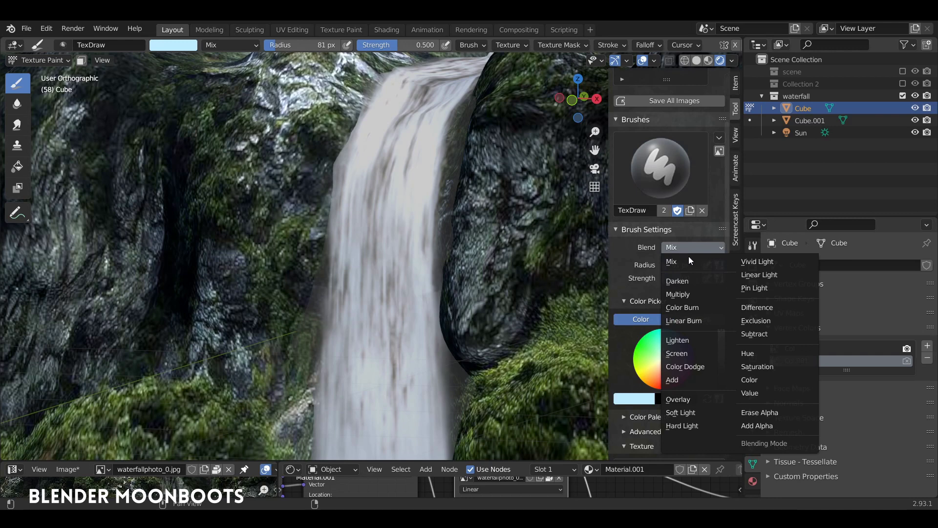
{"action": "left_click", "coordinate": [710, 295]}
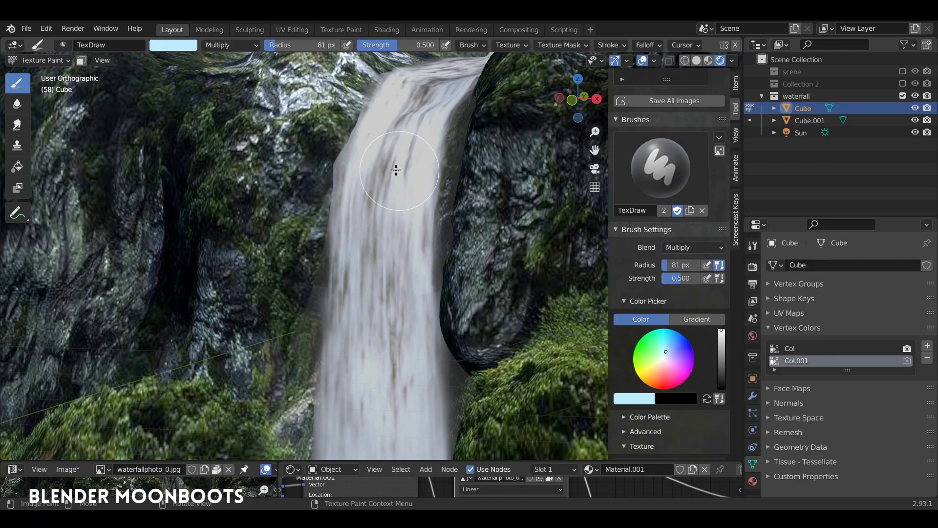
Step: Sample a dark colour and paint it along the waterfall's edge, hiding Cube.001 briefly to check
{"action": "key", "text": "s"}
{"action": "left_click", "coordinate": [311, 184]}
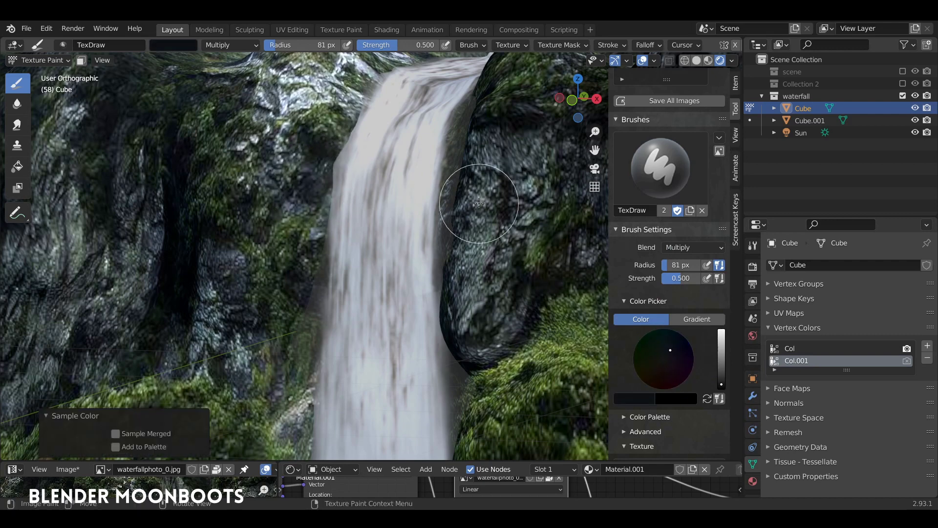
{"action": "left_click_drag", "start_coordinate": [344, 176], "coordinate": [352, 241]}
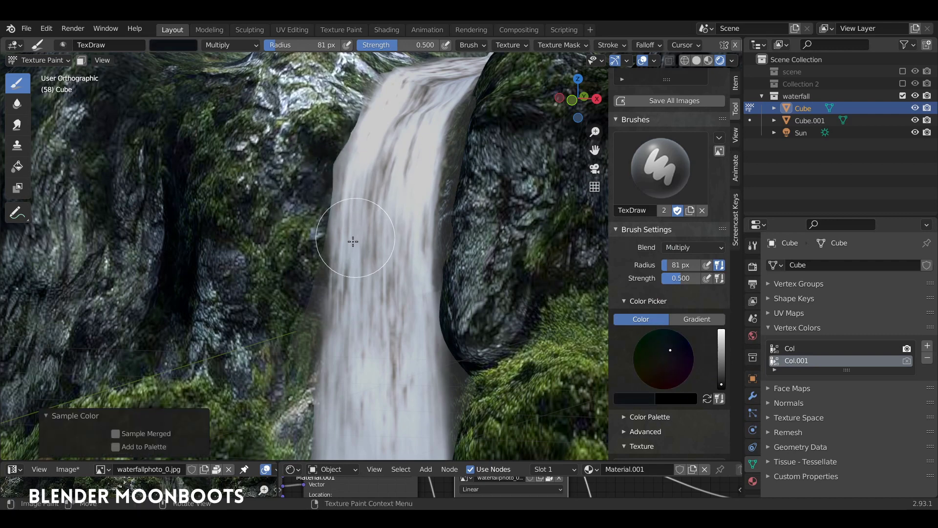
{"action": "left_click_drag", "start_coordinate": [427, 251], "coordinate": [391, 235]}
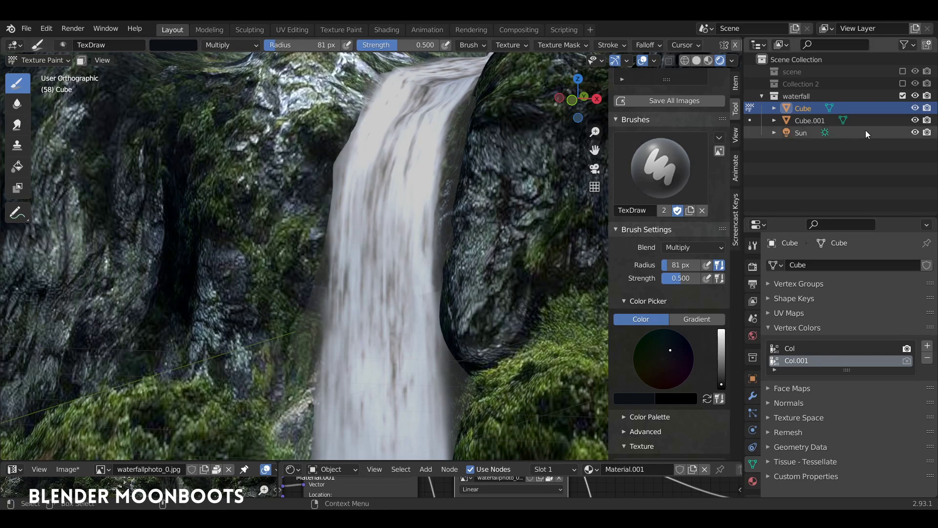
{"action": "left_click", "coordinate": [916, 121]}
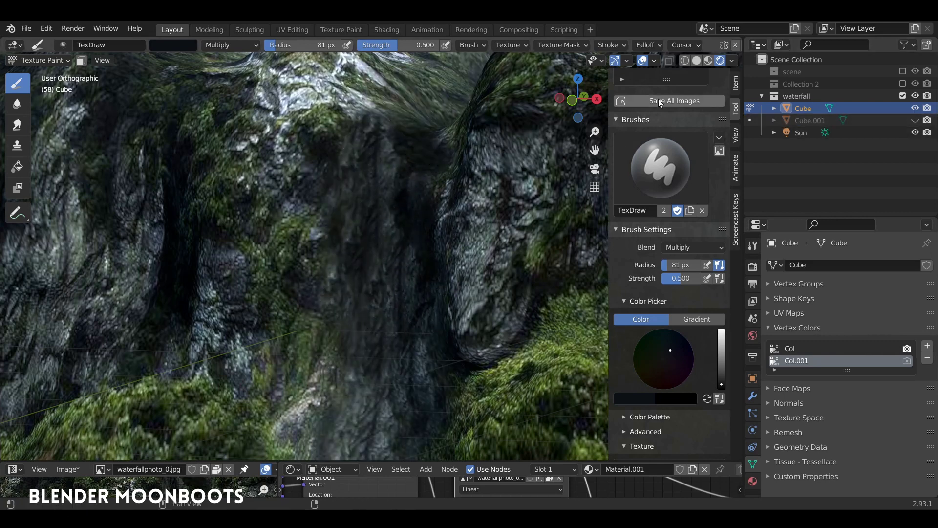
{"action": "left_click", "coordinate": [915, 120]}
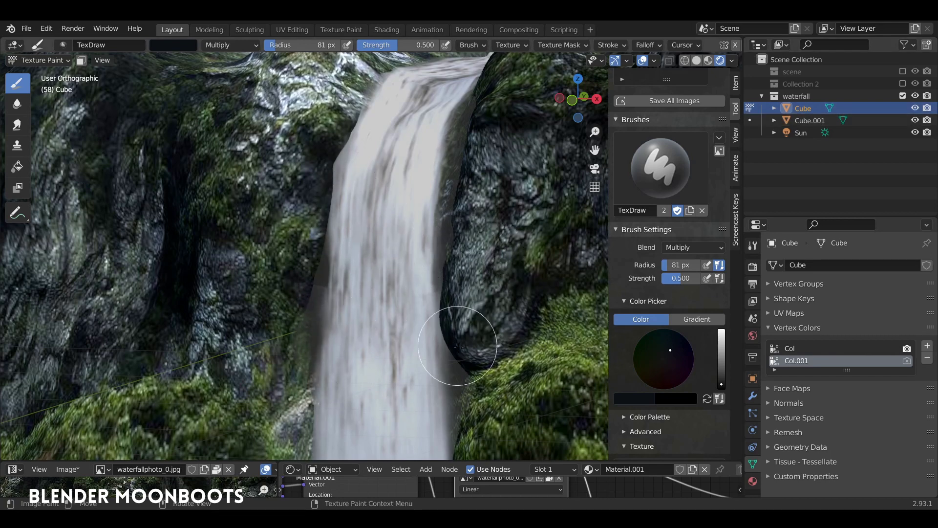
{"action": "key", "text": "ctrl+Tab"}
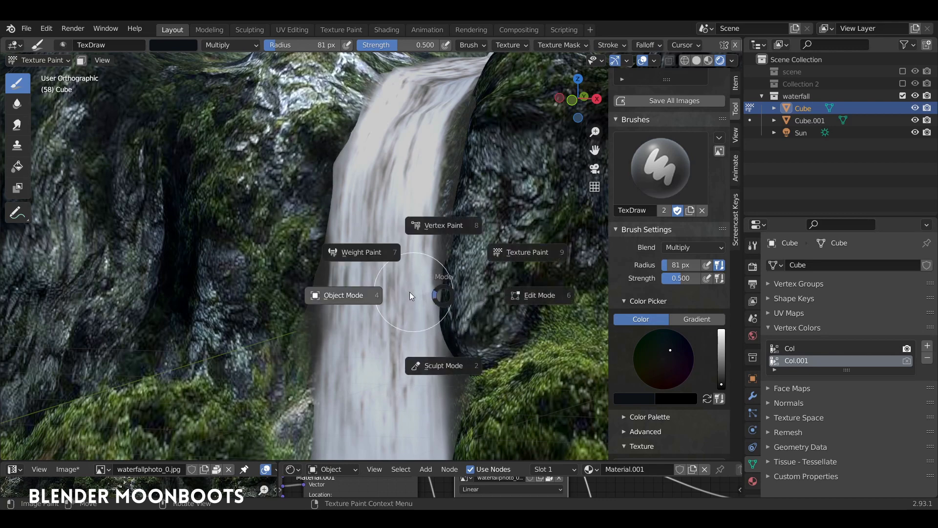
Step: Return to object mode and enlarge the node editor below the viewport
{"action": "left_click", "coordinate": [365, 296]}
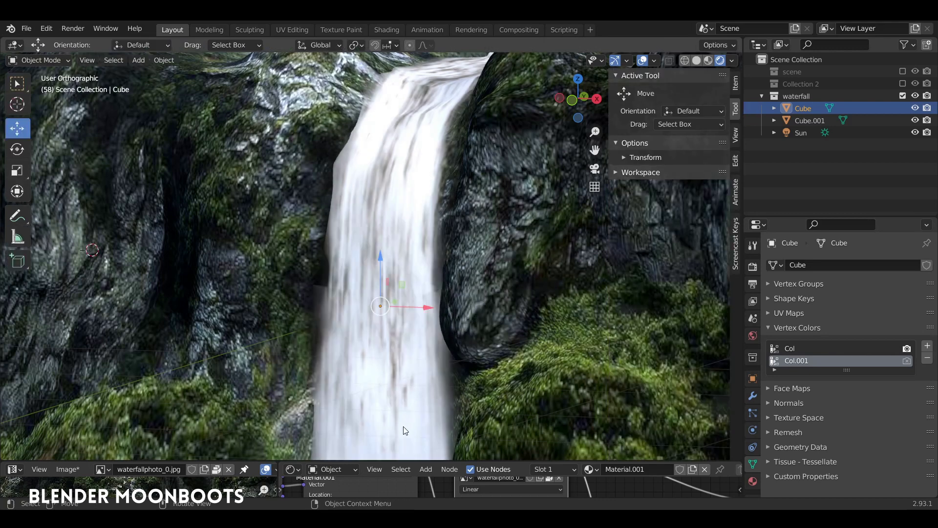
{"action": "left_click_drag", "start_coordinate": [395, 461], "coordinate": [395, 320]}
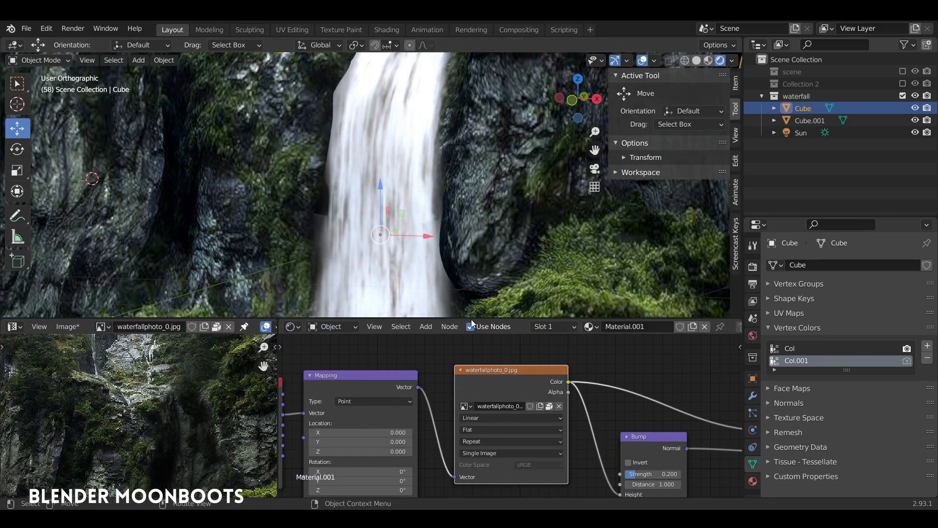
{"action": "left_click_drag", "start_coordinate": [474, 318], "coordinate": [474, 283]}
{"action": "middle_click_drag", "start_coordinate": [492, 237], "coordinate": [524, 272]}
Step: Nudge the Bump node right and move the Diffuse BSDF node up and left
{"action": "middle_click_drag", "start_coordinate": [515, 348], "coordinate": [368, 345]}
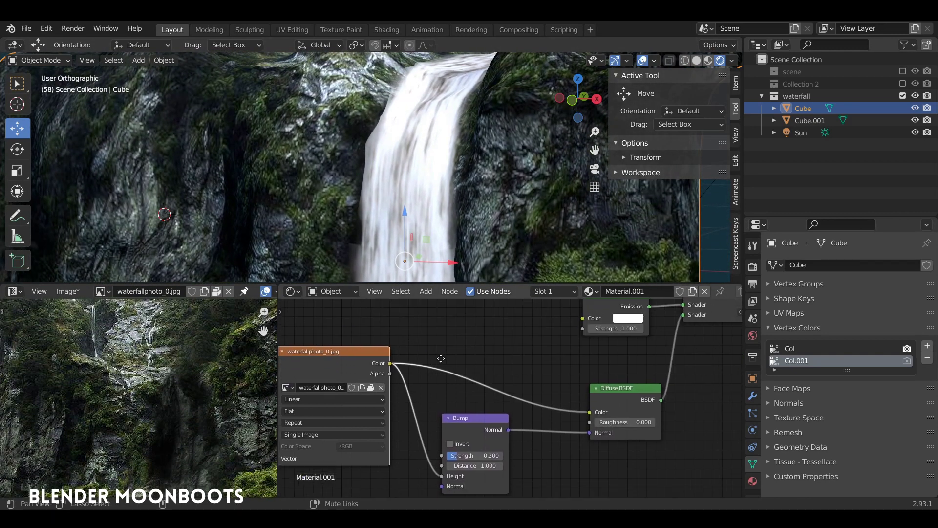
{"action": "left_click_drag", "start_coordinate": [470, 414], "coordinate": [481, 411]}
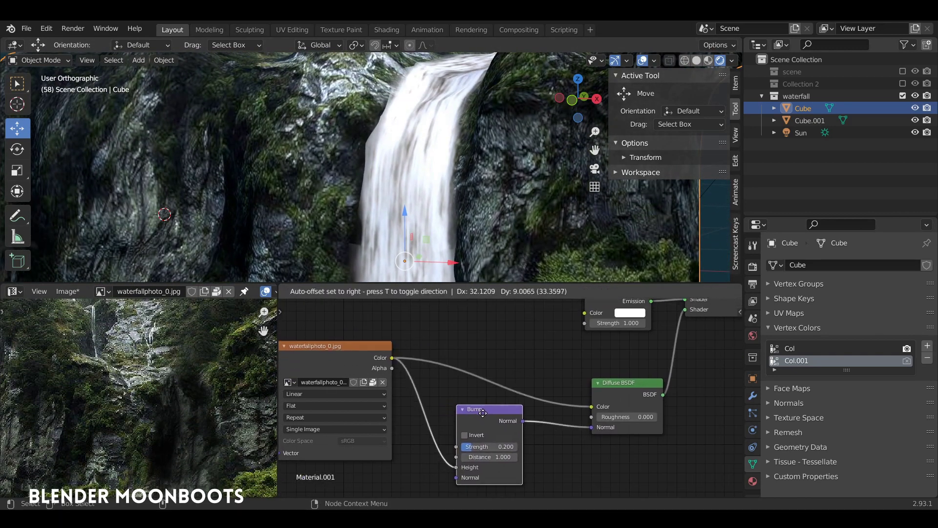
{"action": "mouse_move", "coordinate": [499, 410]}
{"action": "middle_mouse_down"}
{"action": "mouse_move", "coordinate": [552, 349]}
{"action": "mouse_move", "coordinate": [389, 378]}
{"action": "middle_mouse_up"}
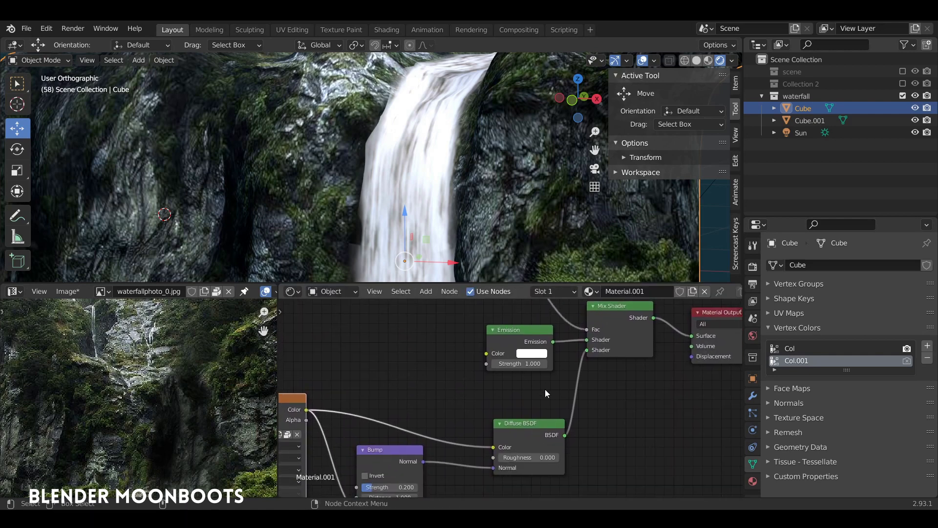
{"action": "left_click_drag", "start_coordinate": [531, 424], "coordinate": [521, 397]}
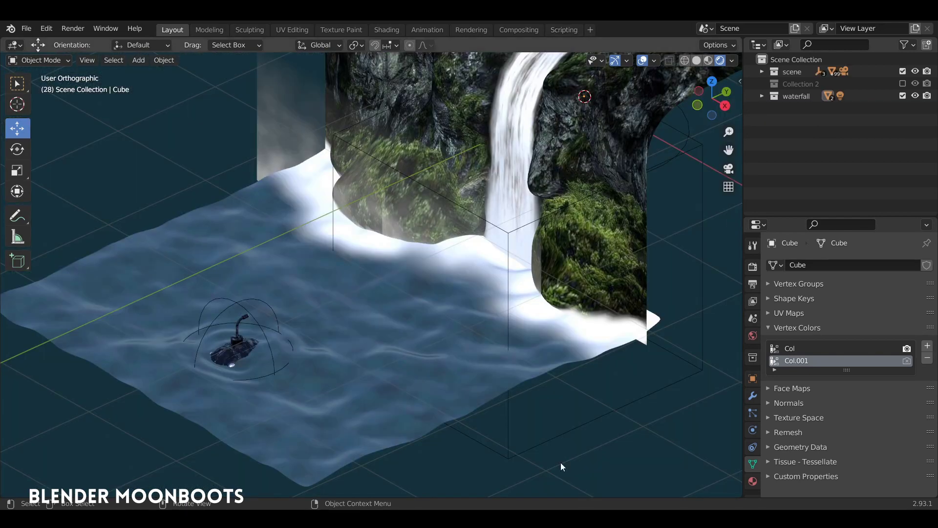
Step: Move the sphere empty beside the cliff 0.56139 along Y
{"action": "mouse_move", "coordinate": [436, 319]}
{"action": "middle_mouse_down"}
{"action": "mouse_move", "coordinate": [380, 312]}
{"action": "mouse_move", "coordinate": [380, 297]}
{"action": "mouse_move", "coordinate": [401, 307]}
{"action": "mouse_move", "coordinate": [416, 291]}
{"action": "mouse_move", "coordinate": [411, 268]}
{"action": "mouse_move", "coordinate": [478, 283]}
{"action": "mouse_move", "coordinate": [602, 247]}
{"action": "middle_mouse_up"}
{"action": "left_click", "coordinate": [403, 310]}
{"action": "left_click", "coordinate": [595, 240]}
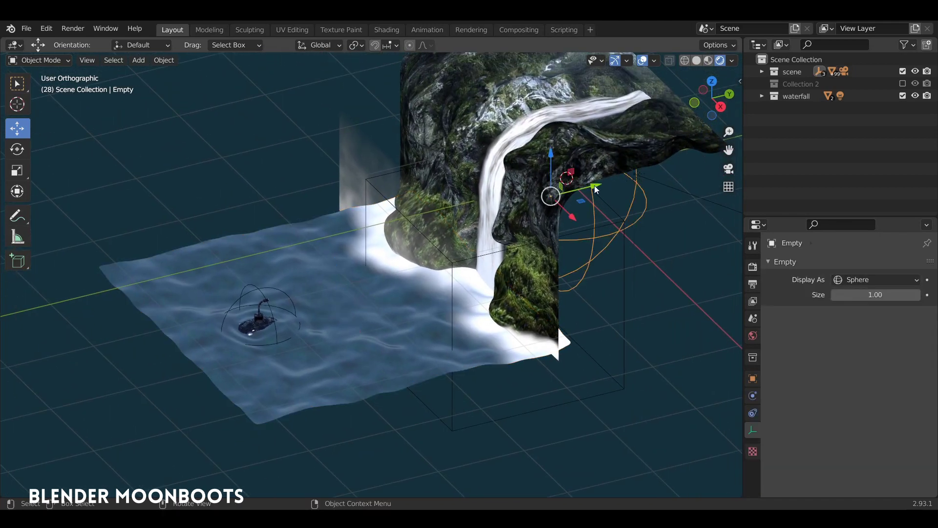
{"action": "key", "text": "y"}
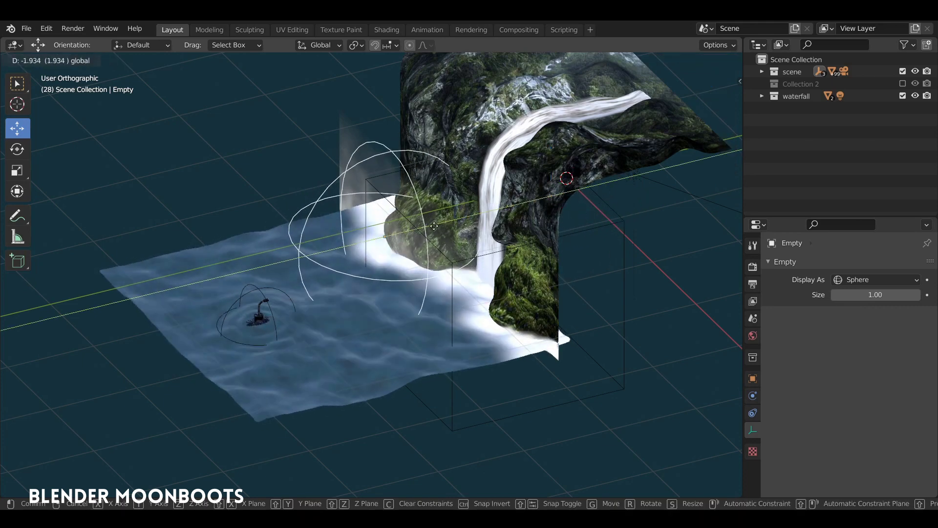
{"action": "left_click", "coordinate": [601, 186]}
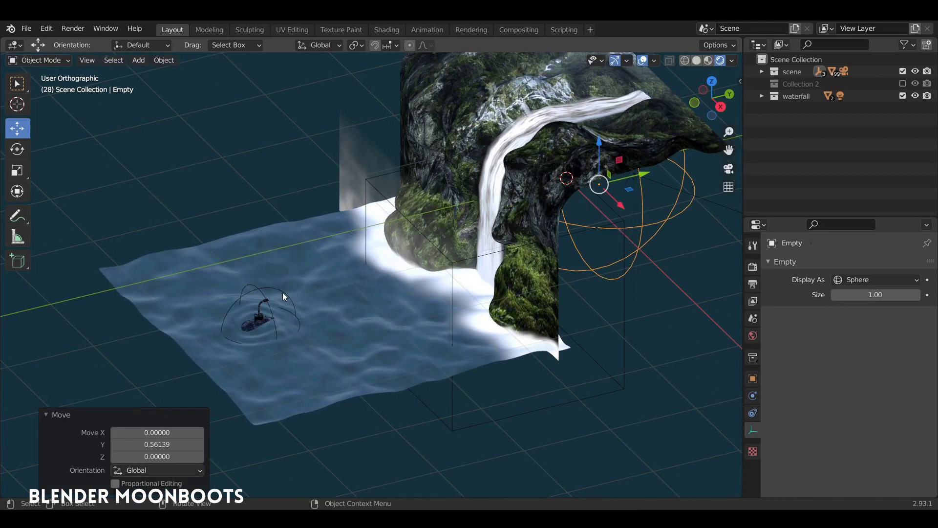
Step: Slide the small pool empty and the cube Empty.001 (-0.10971) along Y
{"action": "left_click", "coordinate": [283, 294]}
{"action": "mouse_move", "coordinate": [300, 291]}
{"action": "middle_mouse_down"}
{"action": "mouse_move", "coordinate": [307, 286]}
{"action": "mouse_move", "coordinate": [301, 315]}
{"action": "middle_mouse_up"}
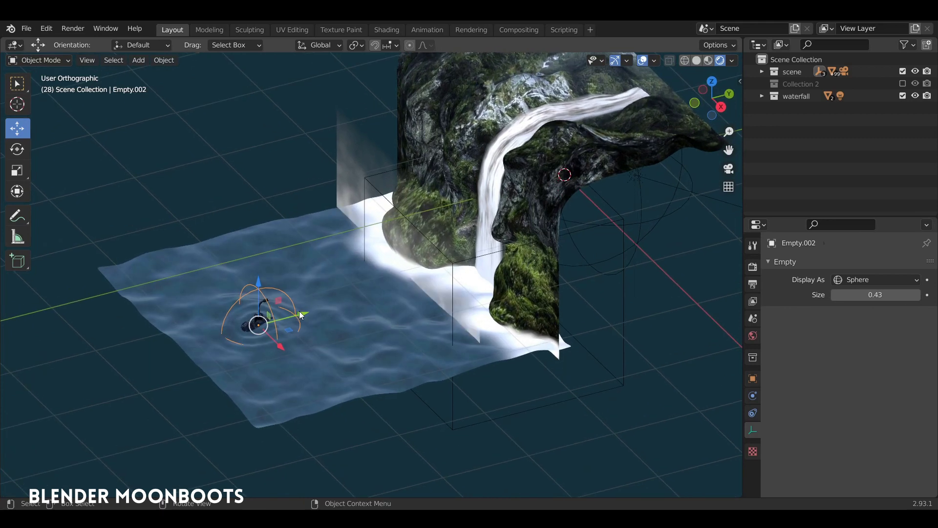
{"action": "mouse_move", "coordinate": [301, 315]}
{"action": "left_mouse_down"}
{"action": "mouse_move", "coordinate": [316, 307]}
{"action": "mouse_move", "coordinate": [302, 310]}
{"action": "left_mouse_up"}
{"action": "left_click", "coordinate": [623, 286]}
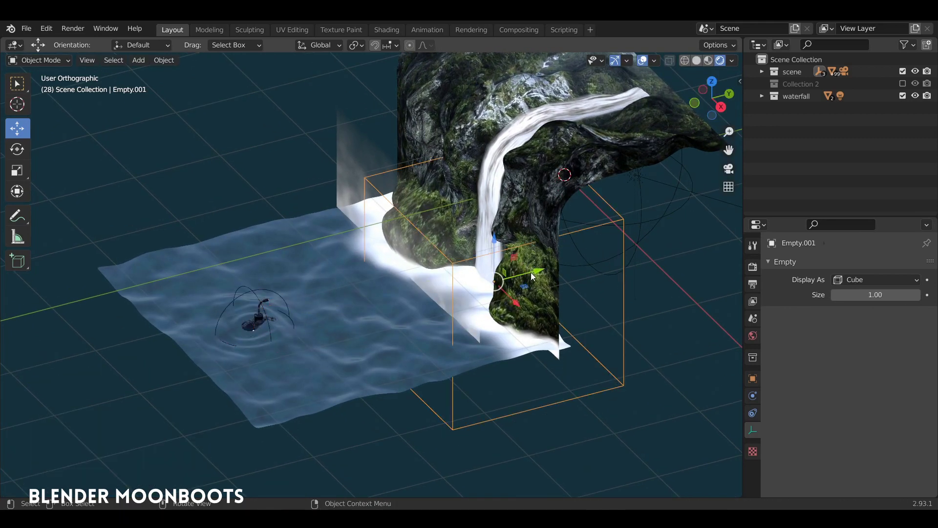
{"action": "left_click_drag", "start_coordinate": [532, 276], "coordinate": [476, 278]}
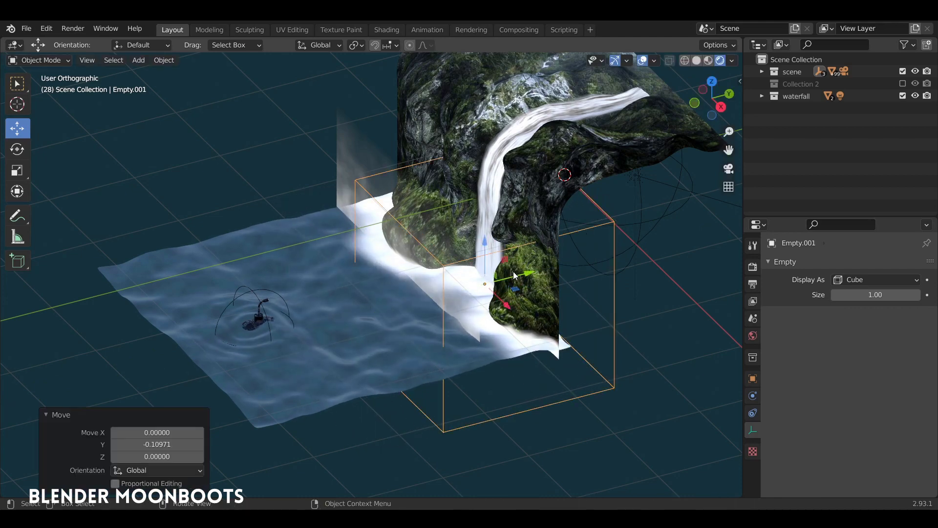
{"action": "mouse_move", "coordinate": [476, 279]}
{"action": "middle_mouse_down"}
{"action": "mouse_move", "coordinate": [502, 250]}
{"action": "mouse_move", "coordinate": [485, 274]}
{"action": "mouse_move", "coordinate": [514, 374]}
{"action": "middle_mouse_up"}
{"action": "left_click", "coordinate": [529, 363]}
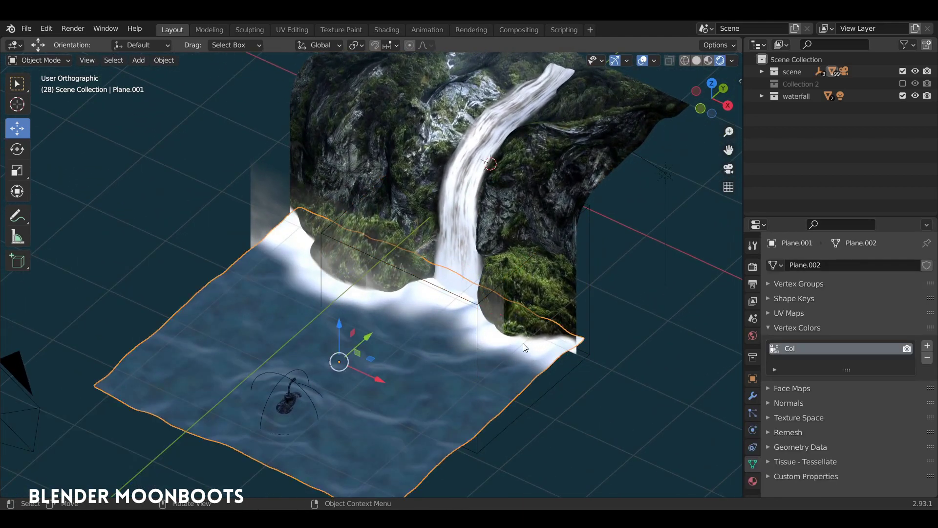
{"action": "left_click", "coordinate": [503, 274]}
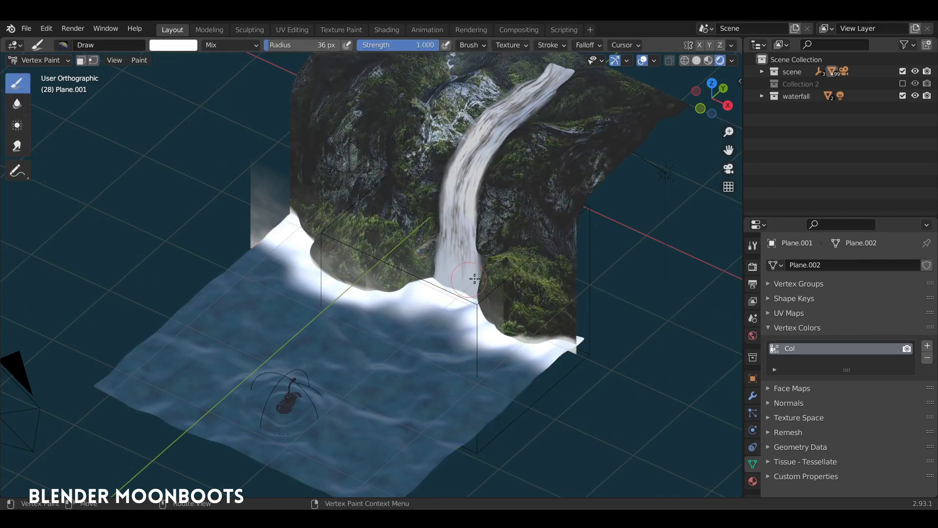
{"action": "left_click", "coordinate": [696, 60]}
{"action": "middle_click_drag", "start_coordinate": [538, 196], "coordinate": [466, 225]}
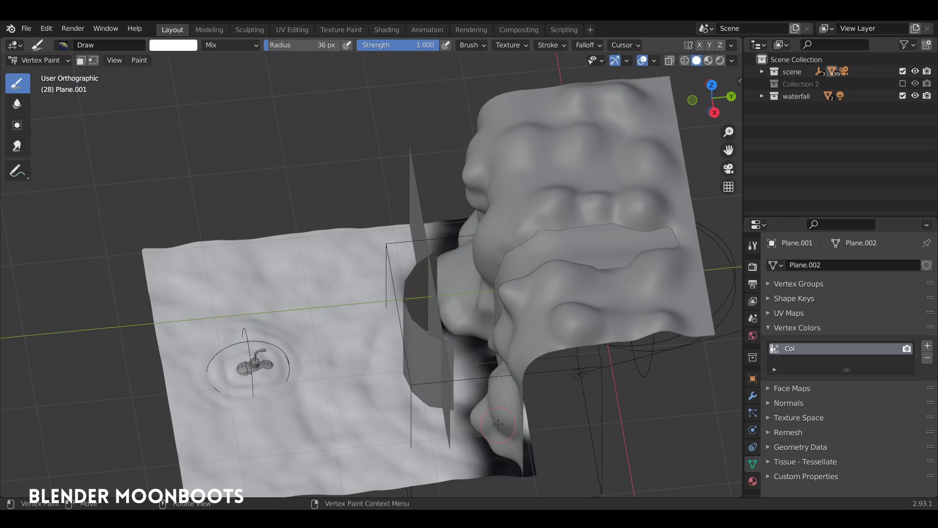
{"action": "middle_click_drag", "start_coordinate": [498, 425], "coordinate": [676, 73]}
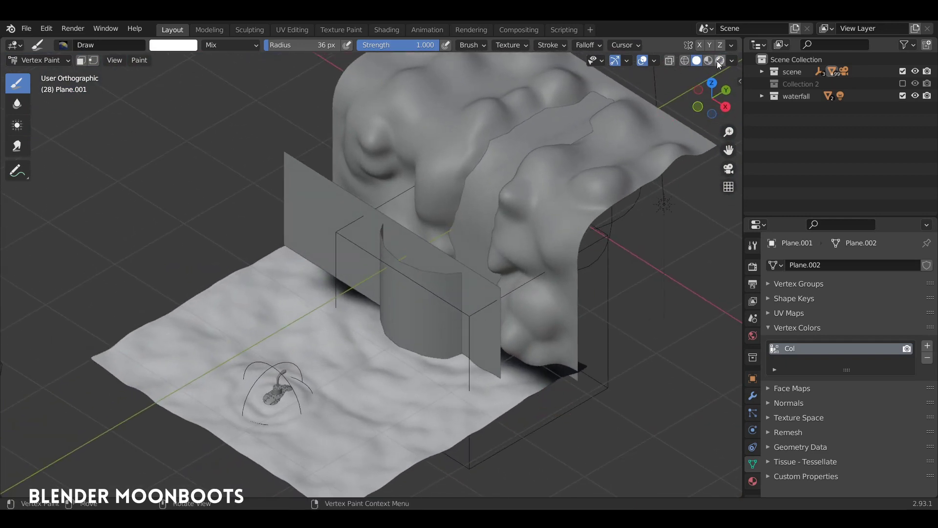
{"action": "left_click", "coordinate": [720, 61]}
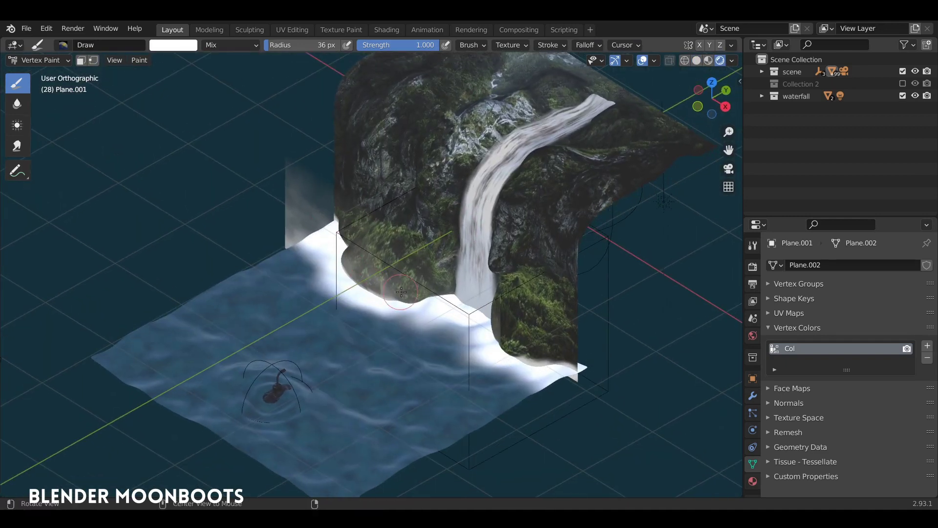
{"action": "mouse_move", "coordinate": [482, 300]}
{"action": "middle_mouse_down"}
{"action": "mouse_move", "coordinate": [509, 315]}
{"action": "mouse_move", "coordinate": [491, 300]}
{"action": "middle_mouse_up"}
{"action": "key", "text": "ctrl+Tab"}
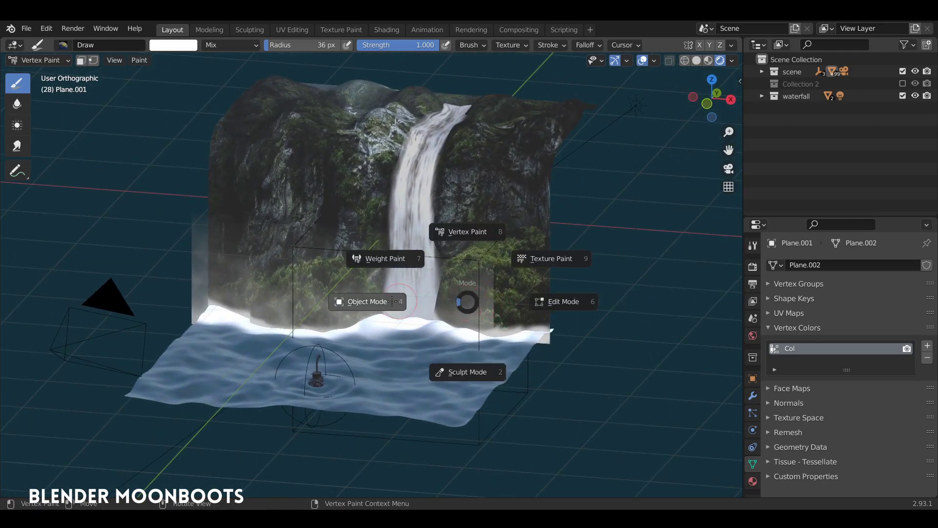
{"action": "left_click", "coordinate": [393, 301]}
{"action": "mouse_move", "coordinate": [372, 298]}
{"action": "middle_mouse_down"}
{"action": "mouse_move", "coordinate": [414, 284]}
{"action": "mouse_move", "coordinate": [377, 294]}
{"action": "mouse_move", "coordinate": [316, 265]}
{"action": "mouse_move", "coordinate": [358, 306]}
{"action": "mouse_move", "coordinate": [413, 322]}
{"action": "mouse_move", "coordinate": [444, 248]}
{"action": "mouse_move", "coordinate": [493, 230]}
{"action": "mouse_move", "coordinate": [429, 269]}
{"action": "middle_mouse_up"}
Step: Select the curved cylinder and orbit to a frontal view of the rendered waterfall
{"action": "left_click", "coordinate": [412, 322]}
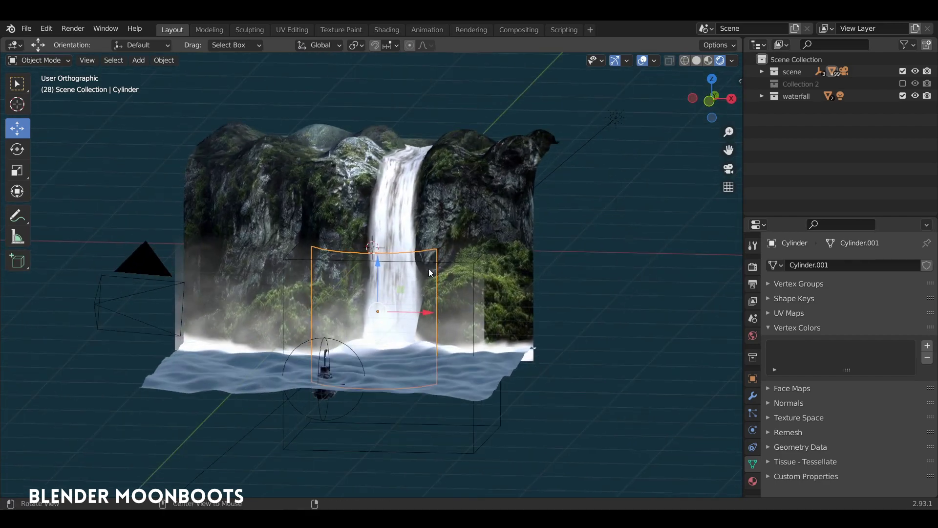
{"action": "mouse_move", "coordinate": [421, 304]}
{"action": "middle_mouse_down"}
{"action": "mouse_move", "coordinate": [421, 290]}
{"action": "mouse_move", "coordinate": [471, 289]}
{"action": "mouse_move", "coordinate": [429, 294]}
{"action": "mouse_move", "coordinate": [435, 300]}
{"action": "mouse_move", "coordinate": [405, 315]}
{"action": "mouse_move", "coordinate": [470, 292]}
{"action": "mouse_move", "coordinate": [451, 292]}
{"action": "middle_mouse_up"}
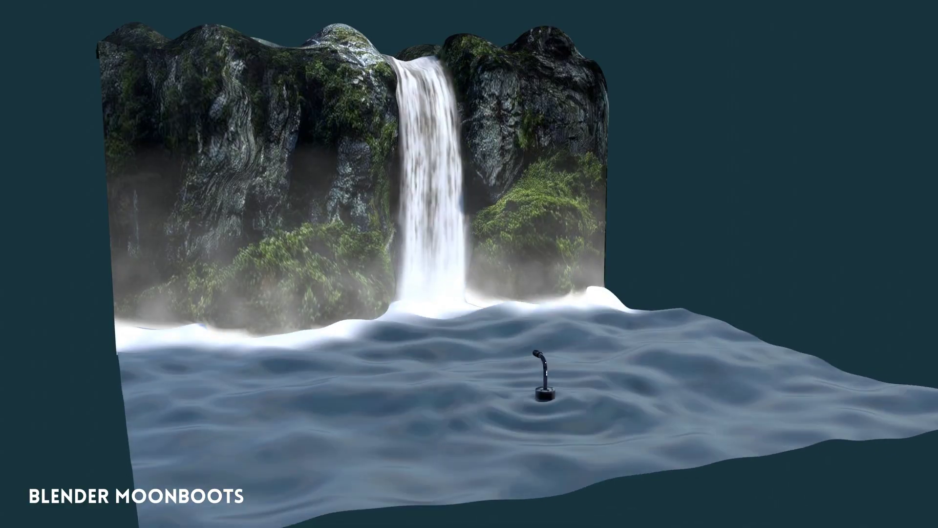